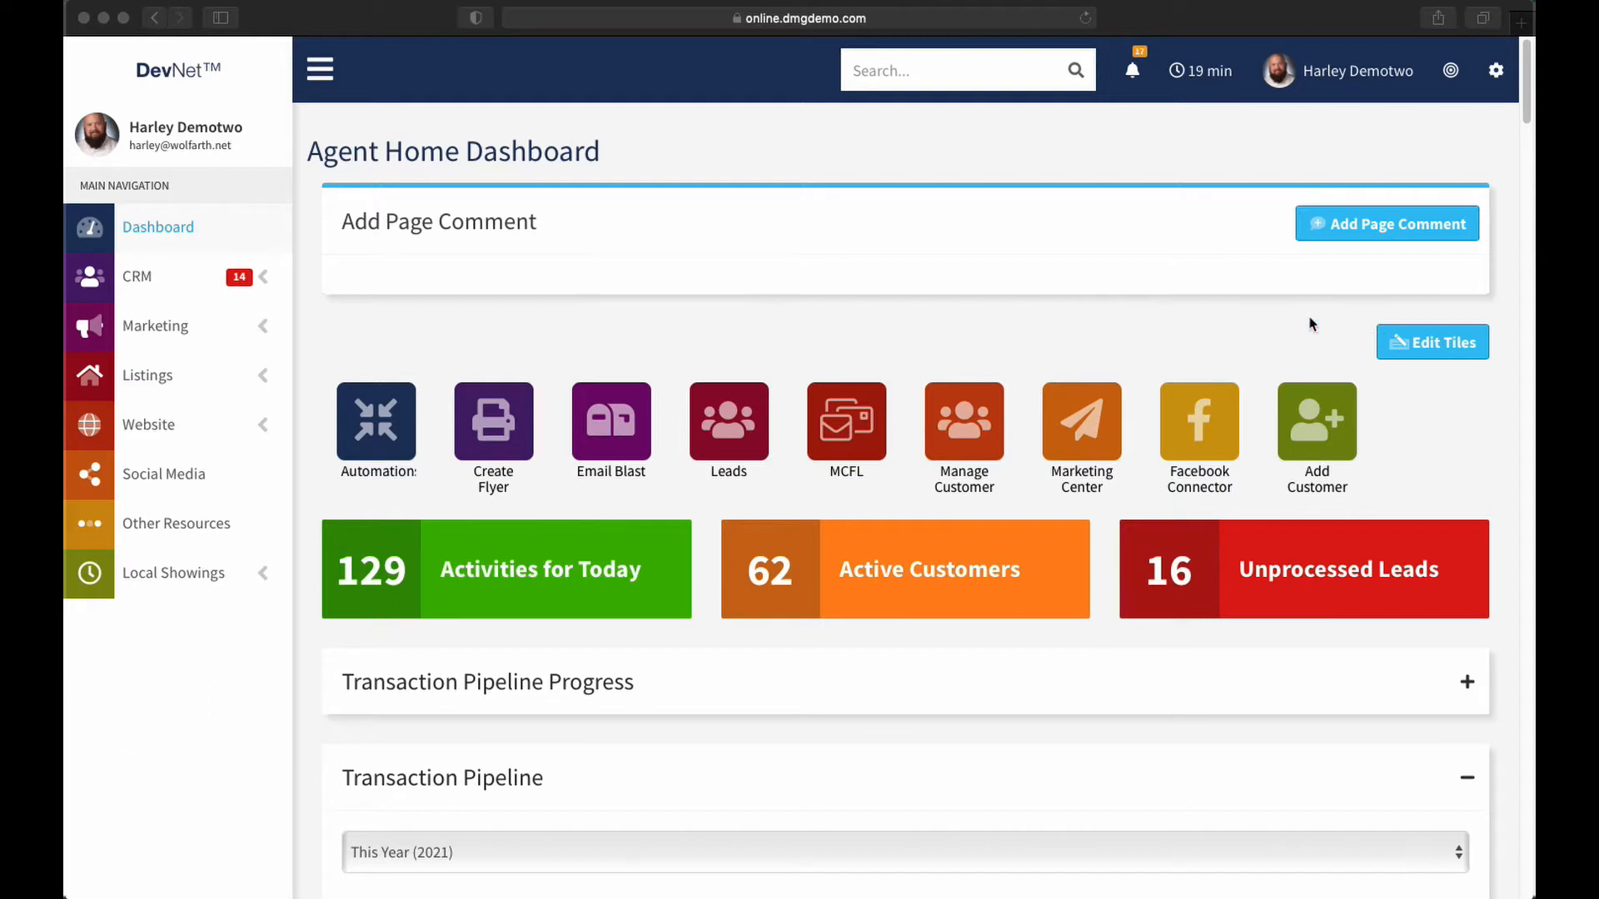
# Open the Manage My Listings page from the Listings menu and a 'listing' site search
pyautogui.click(259, 376)
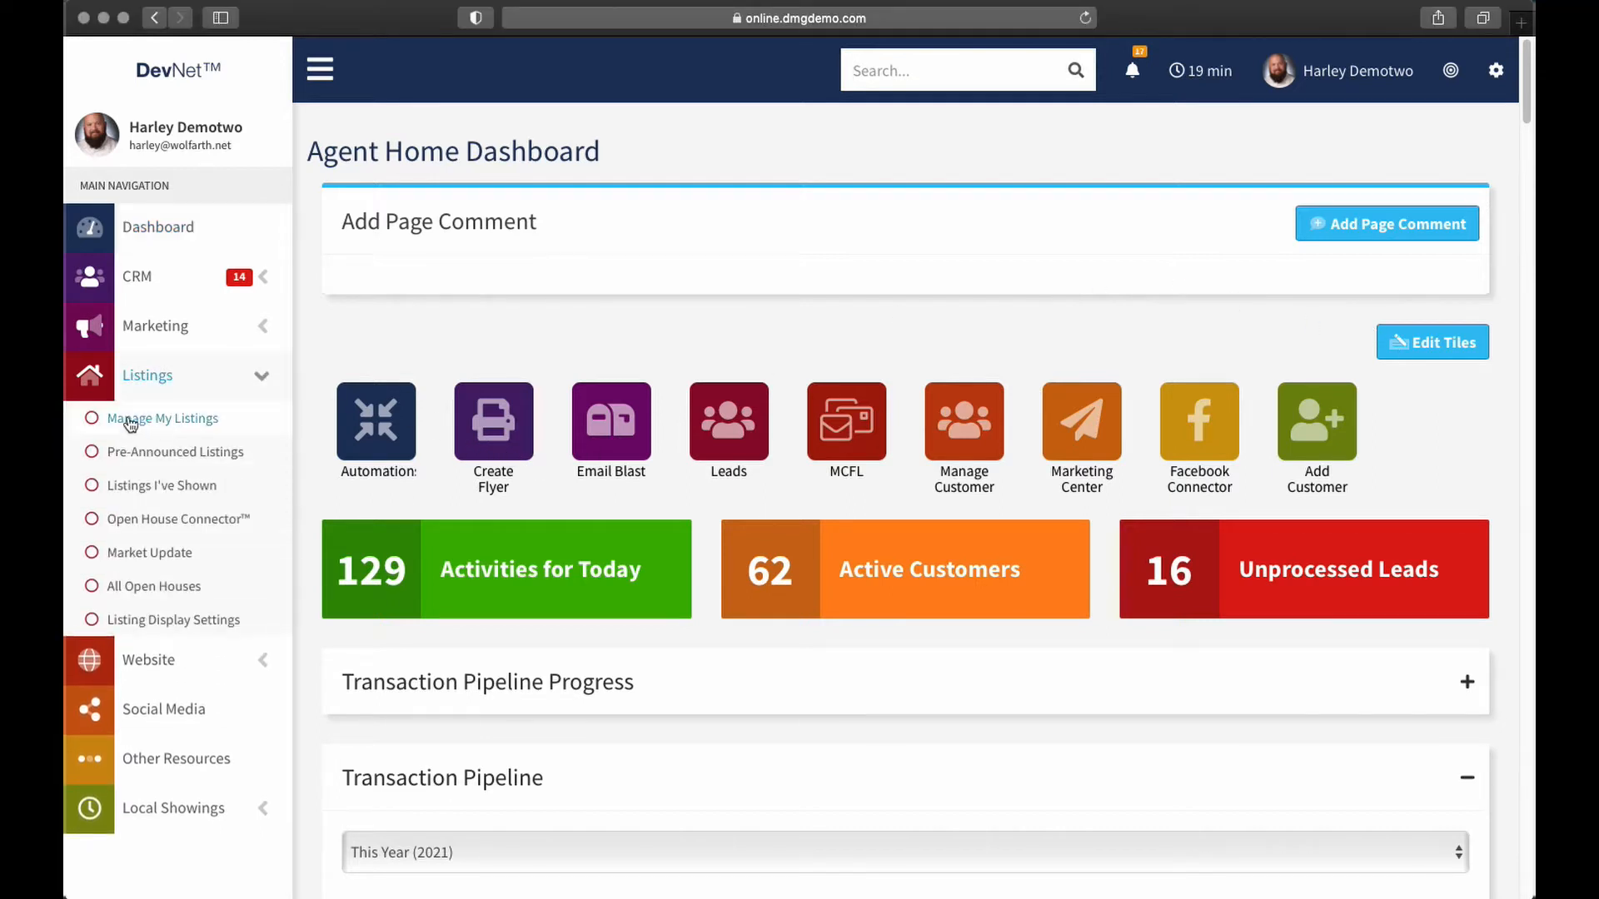
pyautogui.click(131, 421)
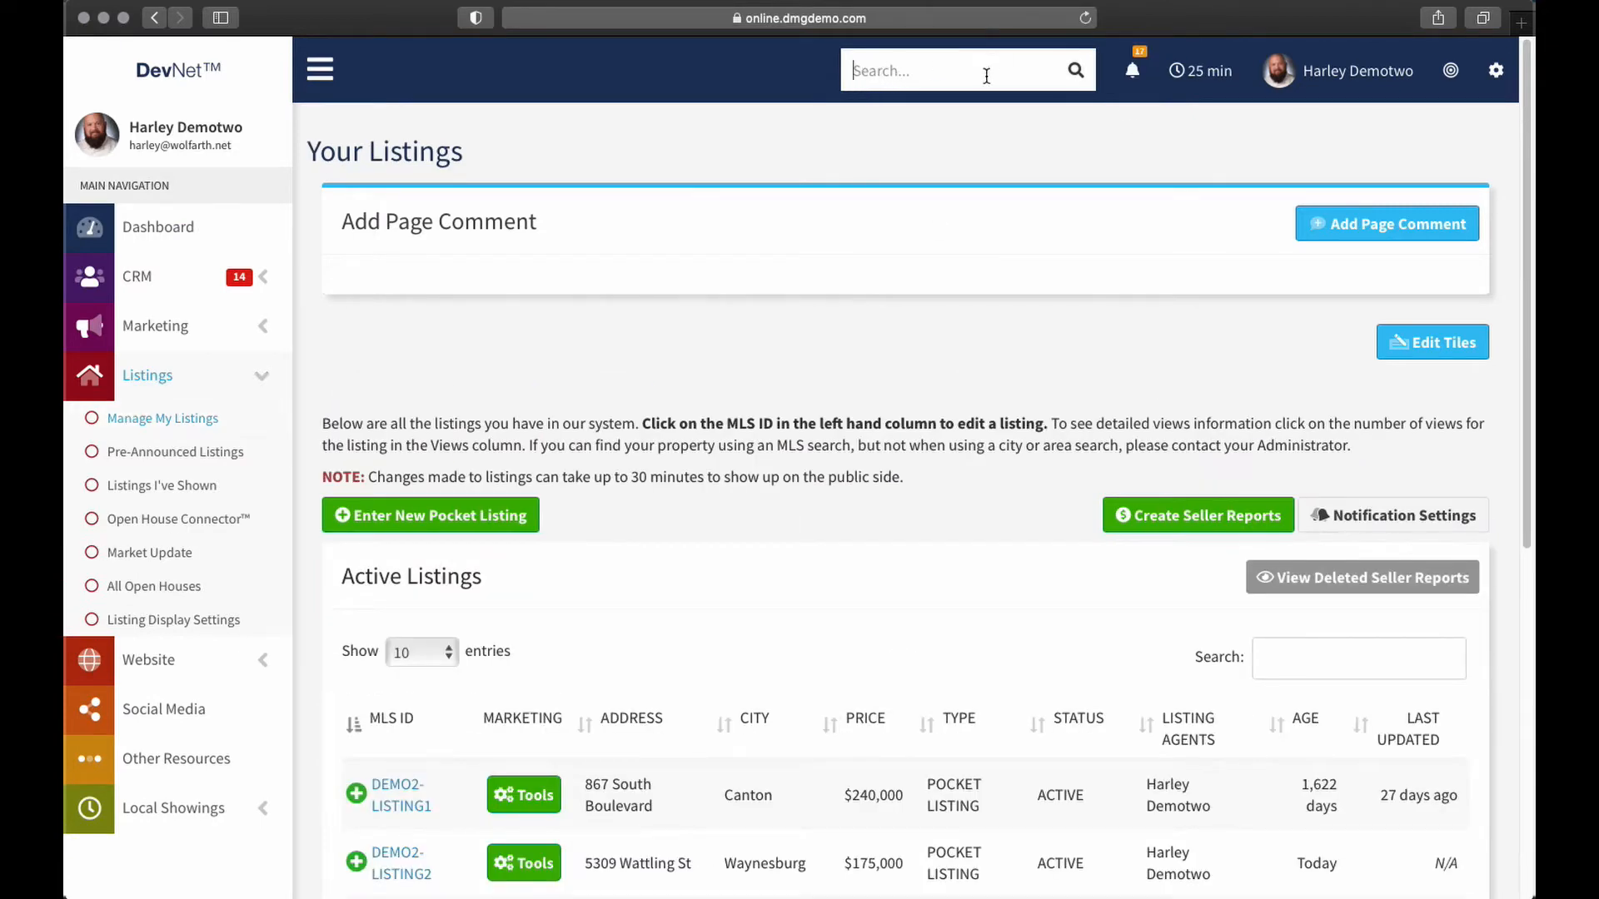
pyautogui.click(887, 71)
pyautogui.write('listing')
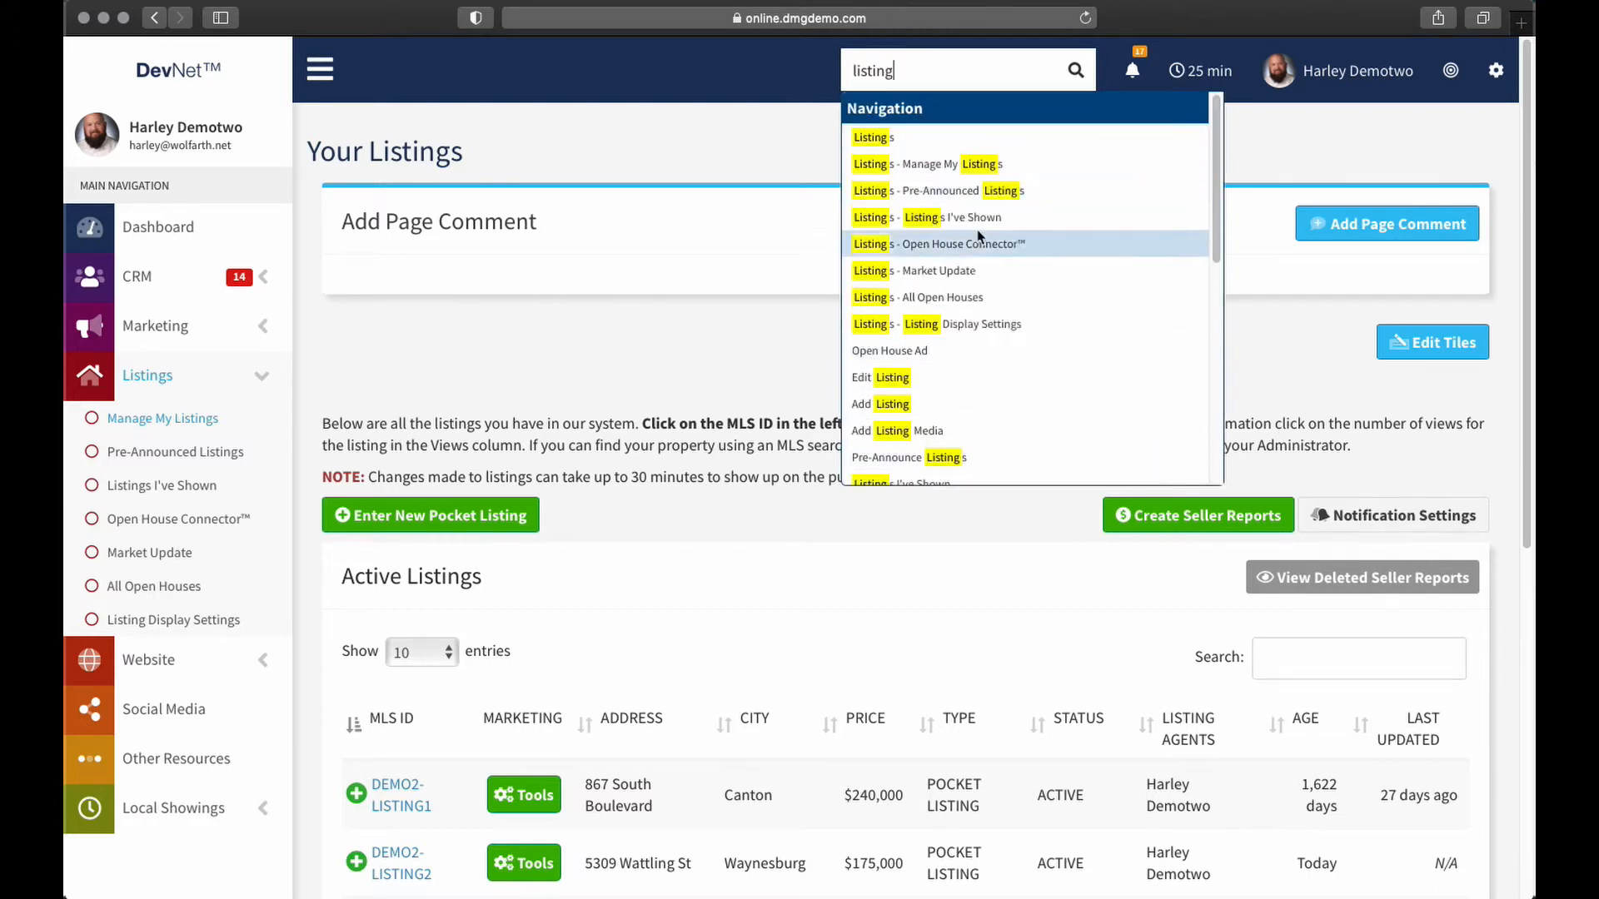
pyautogui.click(919, 165)
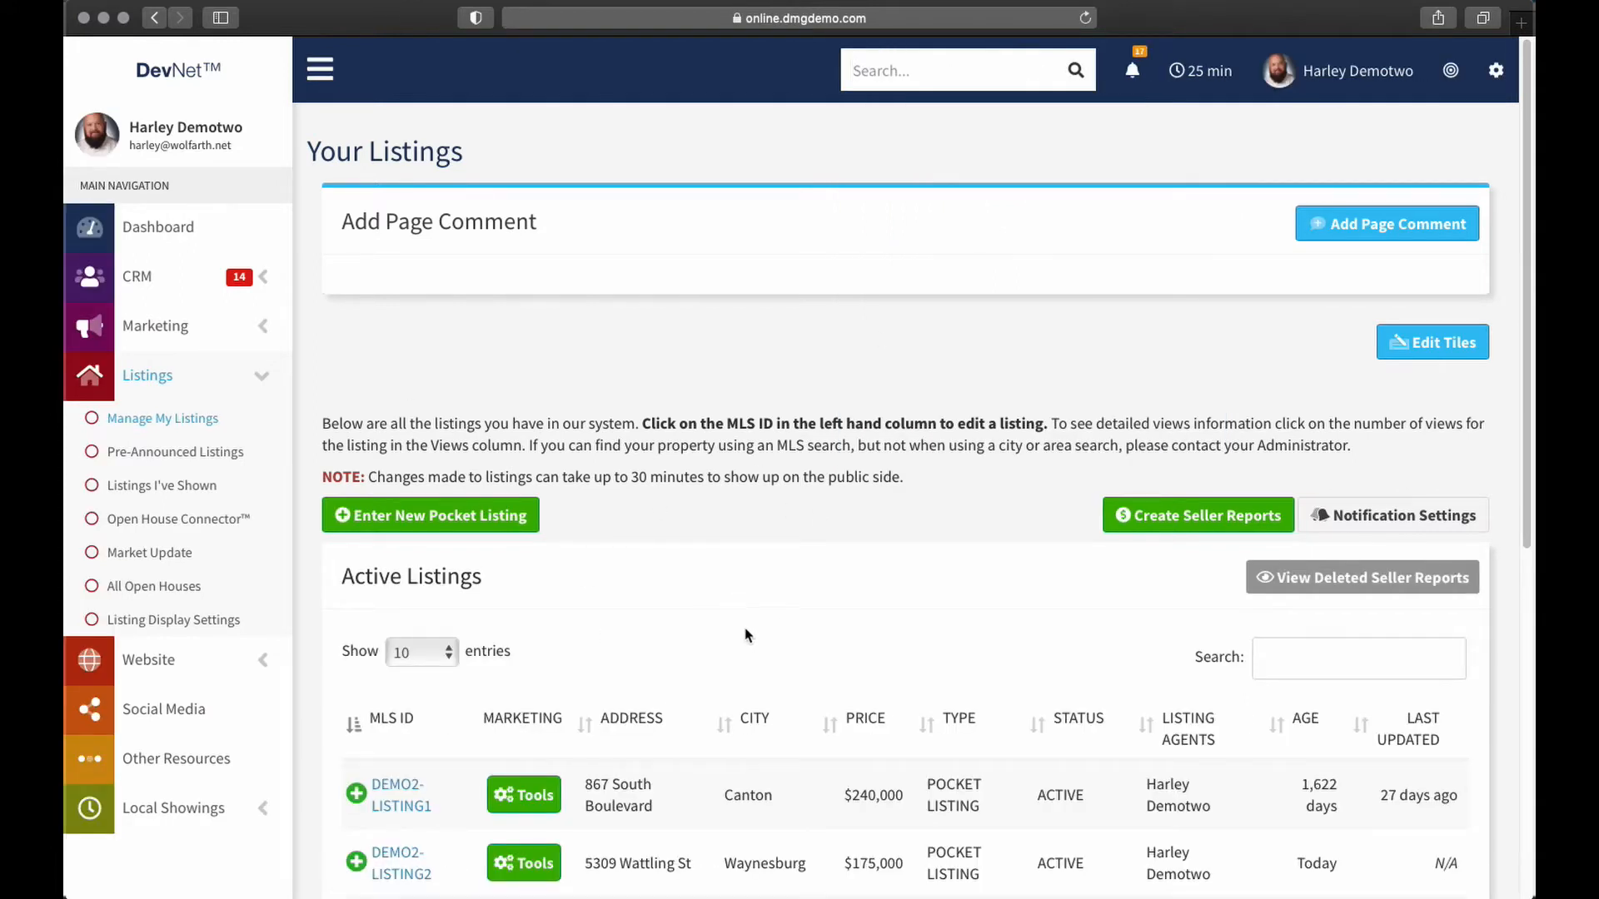
# Look over the four active pocket listings and start a new pocket listing
pyautogui.scroll(-5, 744, 638)
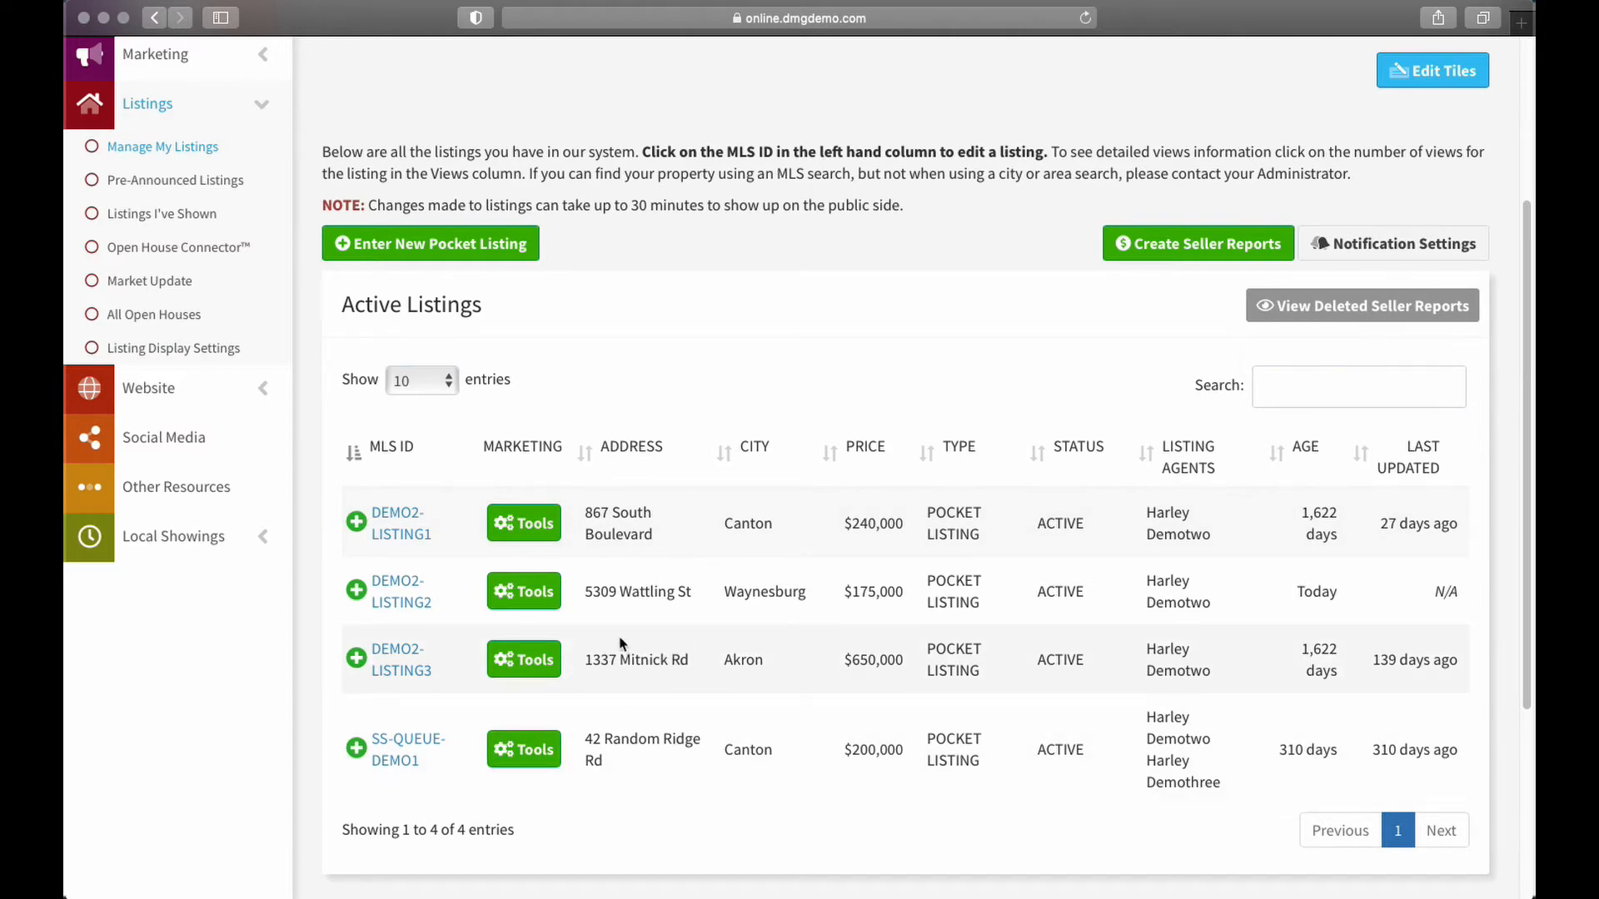
pyautogui.scroll(3, 724, 653)
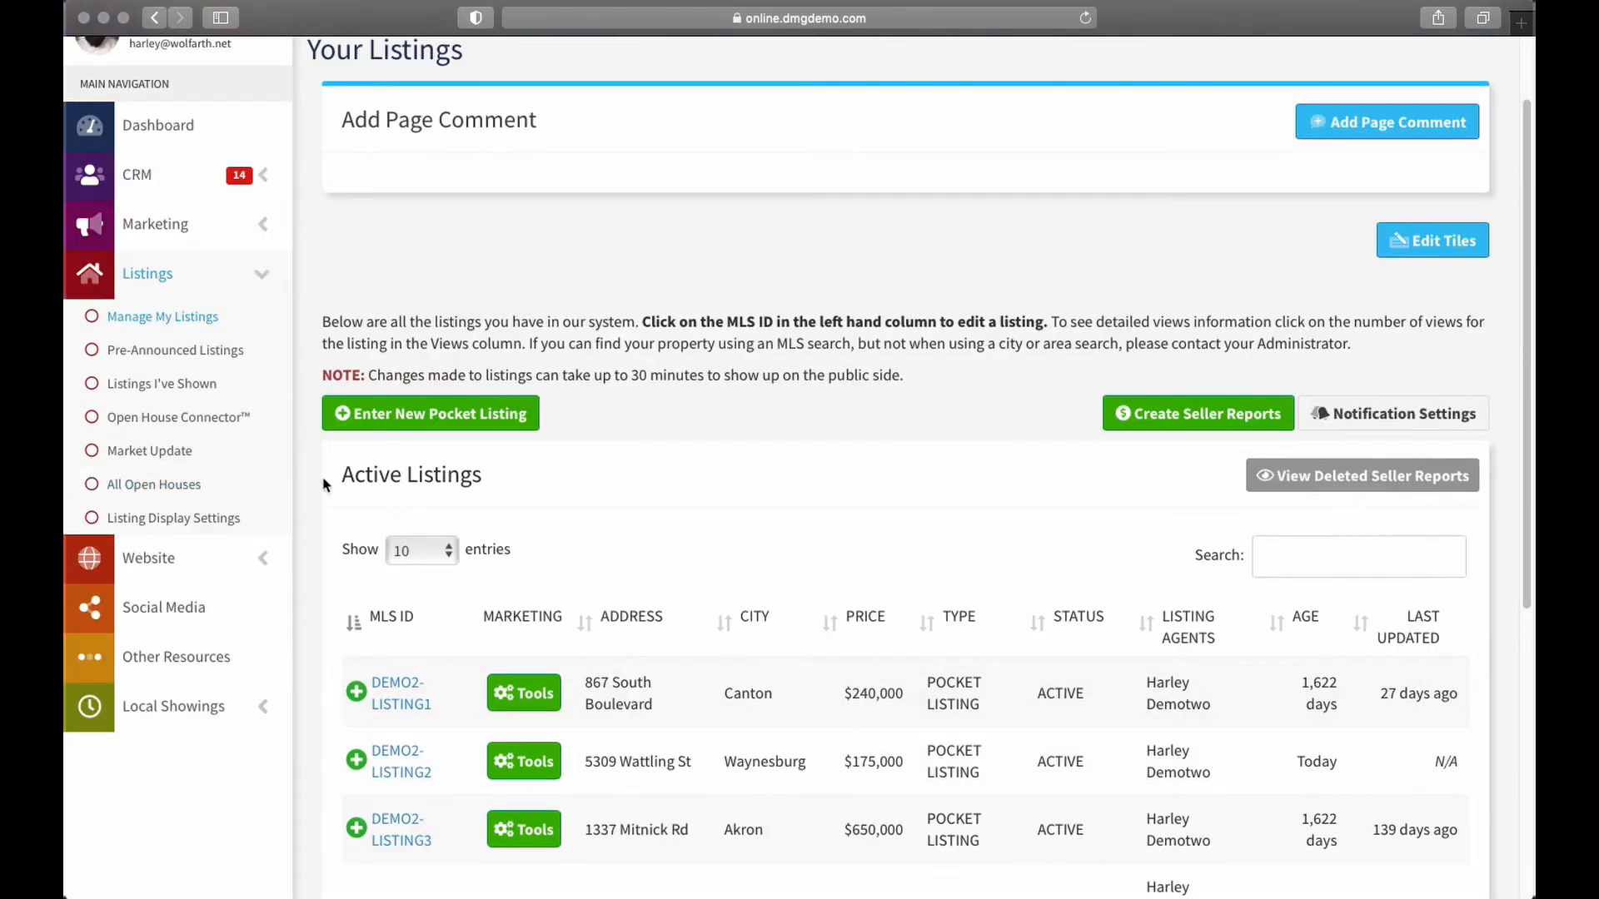
pyautogui.click(421, 423)
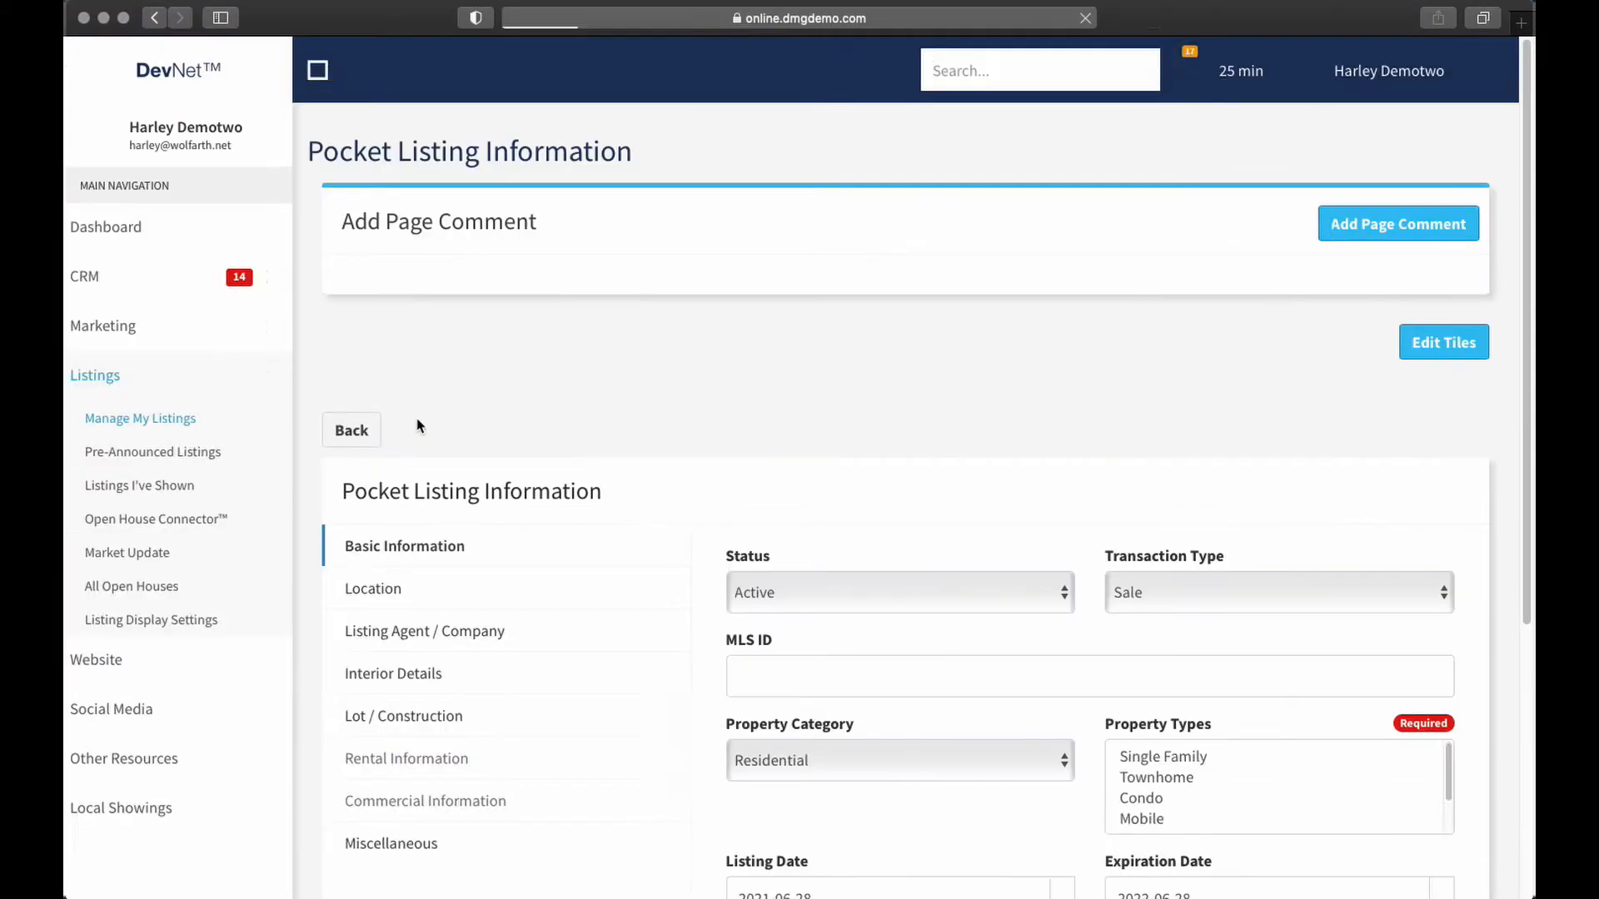
pyautogui.scroll(-4, 666, 437)
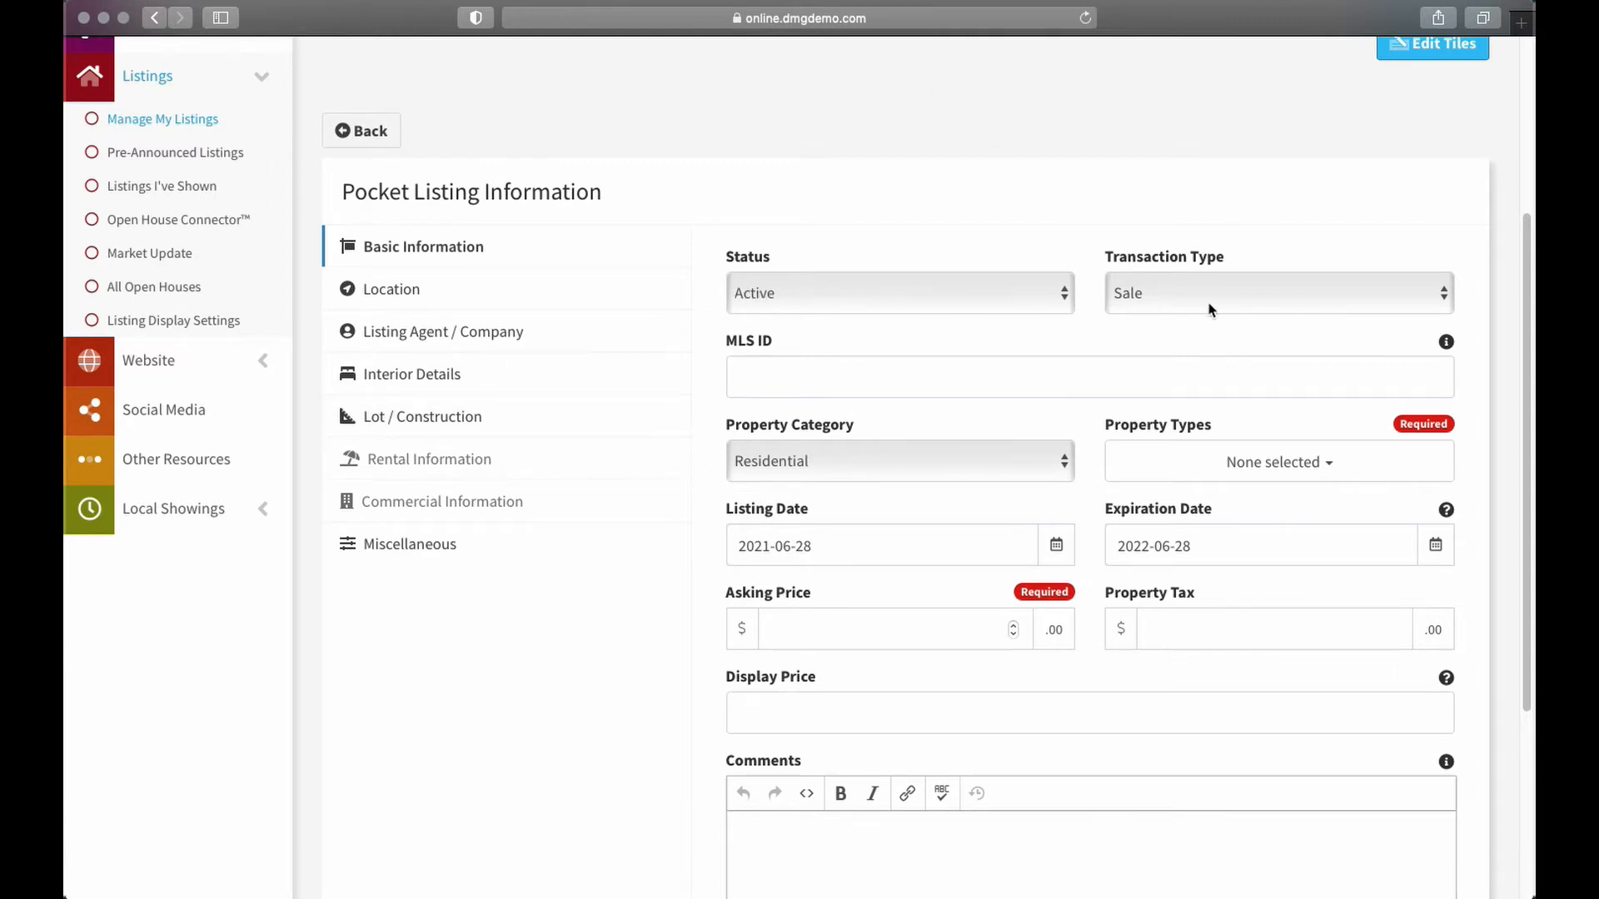
pyautogui.click(1169, 293)
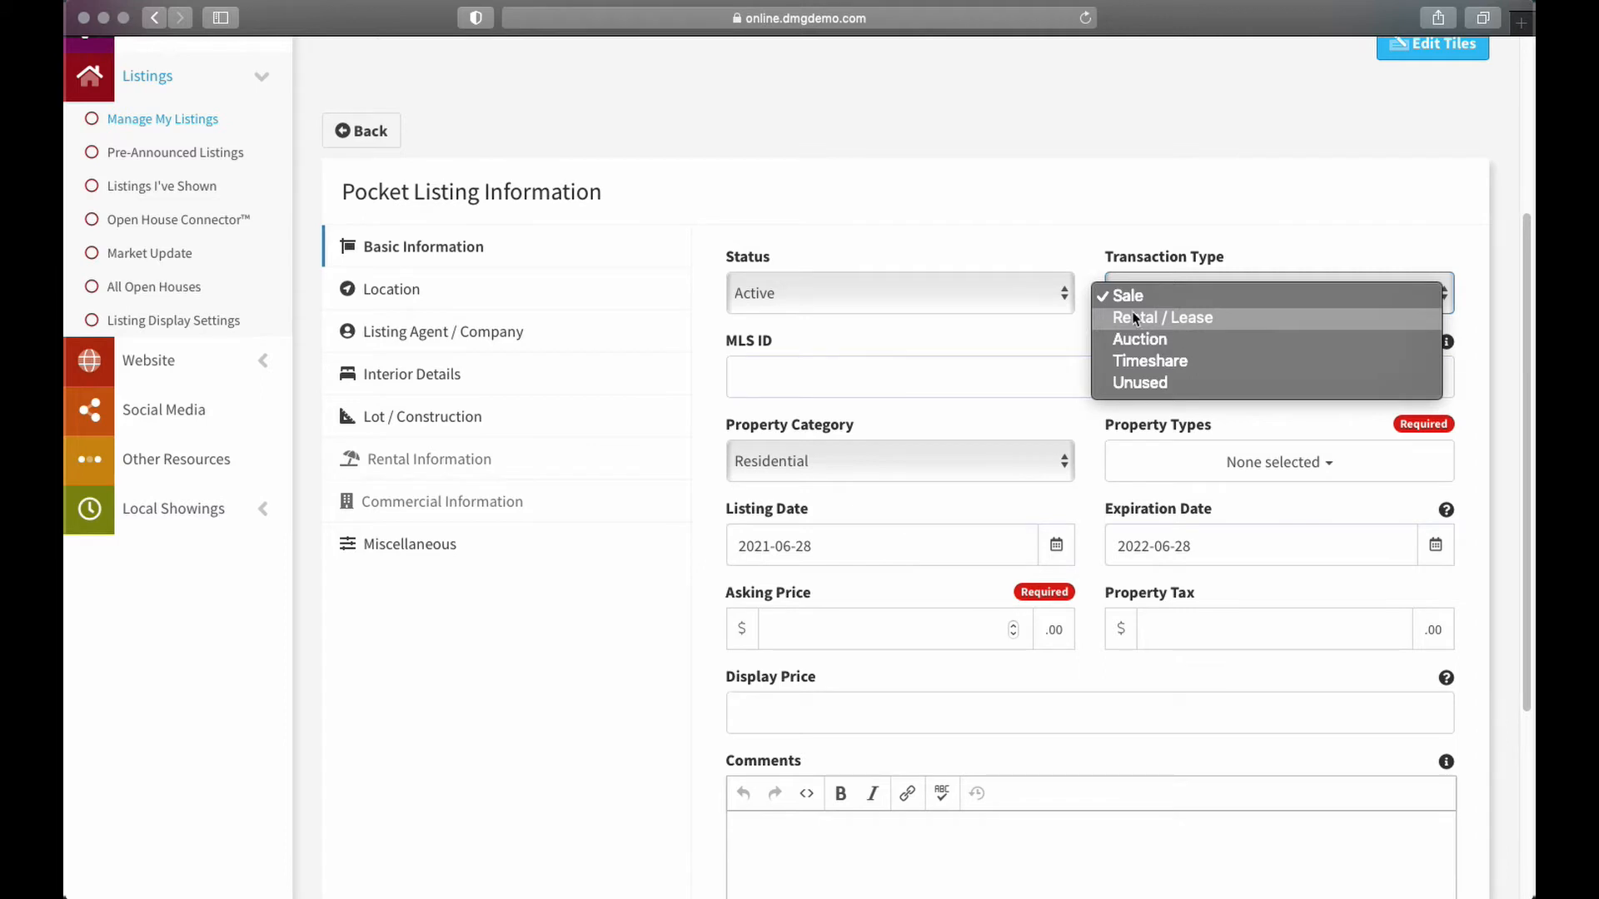
pyautogui.click(781, 200)
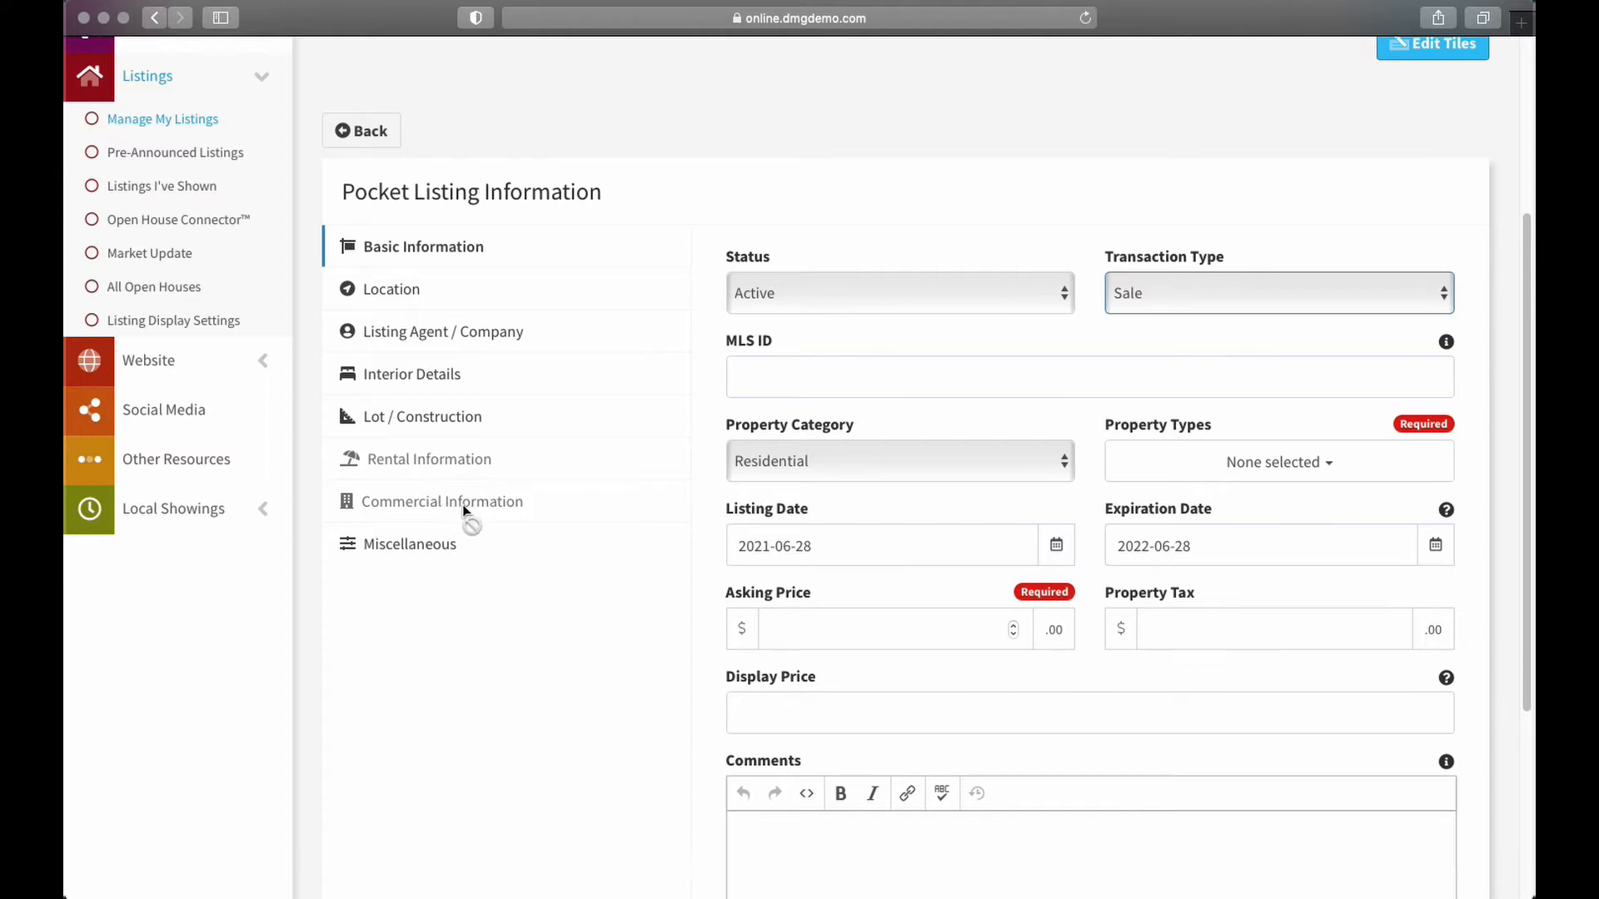
pyautogui.click(1199, 296)
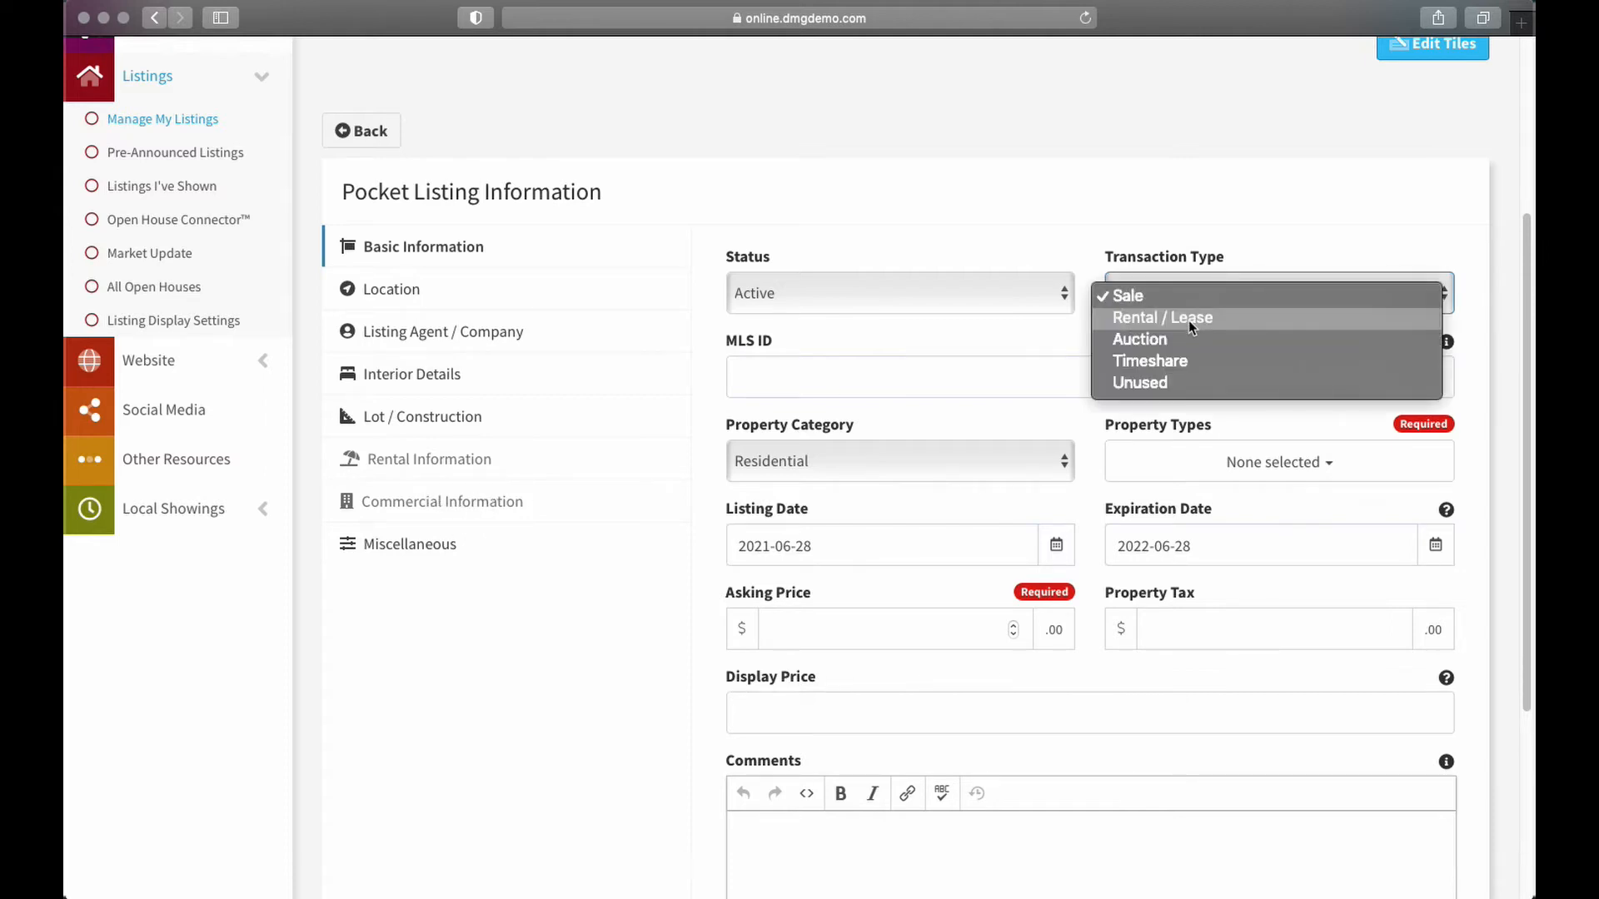
pyautogui.click(1190, 325)
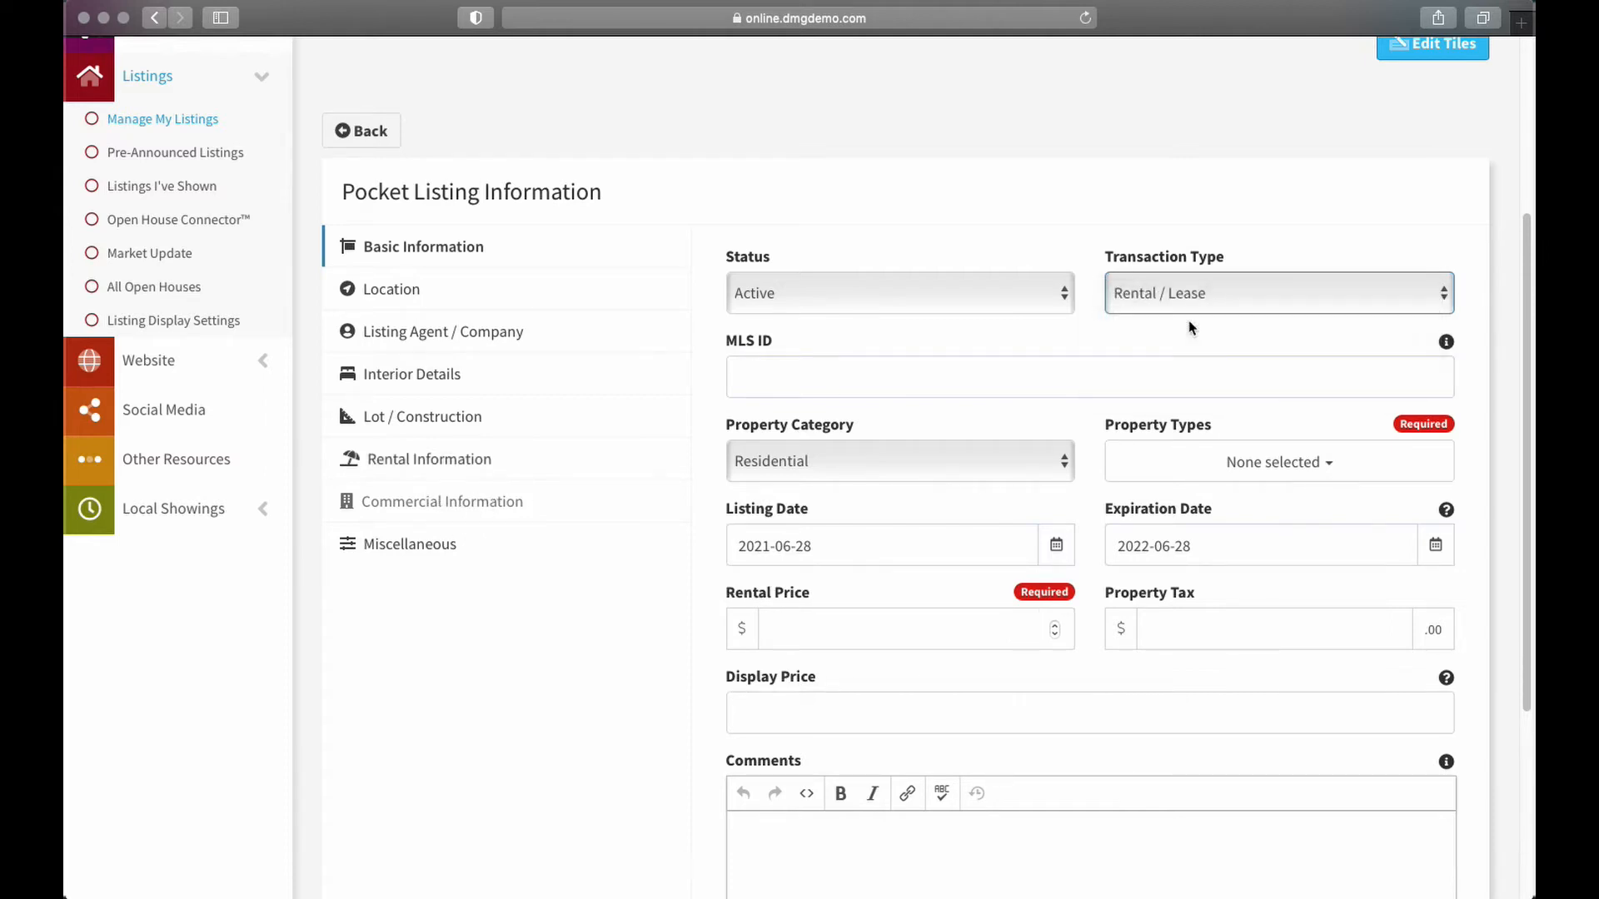
pyautogui.click(431, 460)
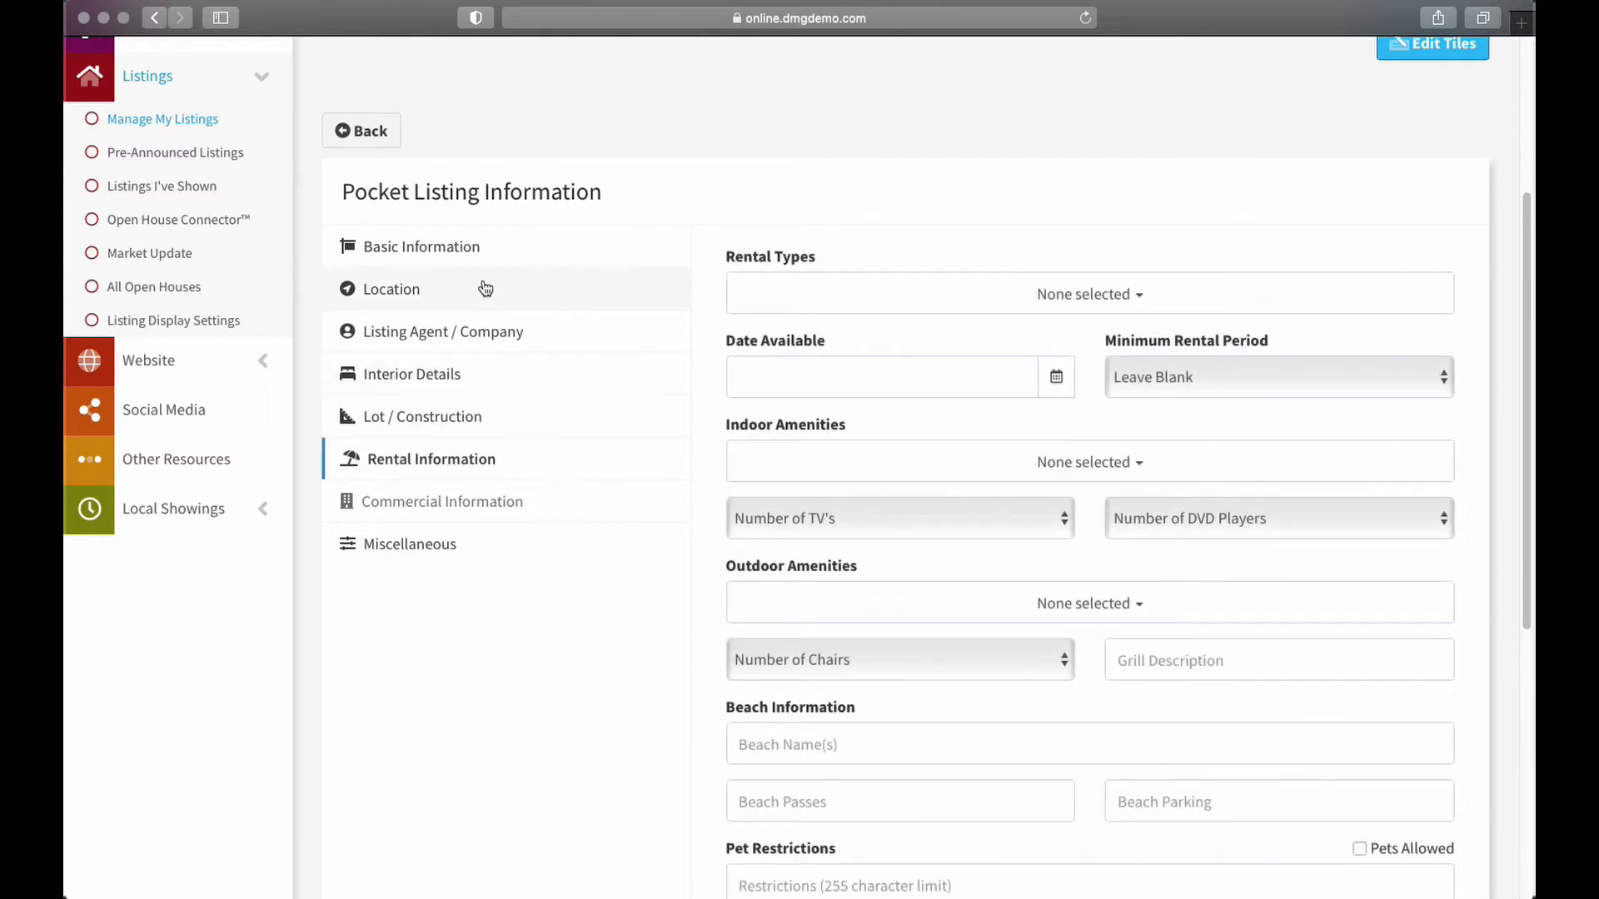
pyautogui.click(464, 251)
pyautogui.click(1166, 295)
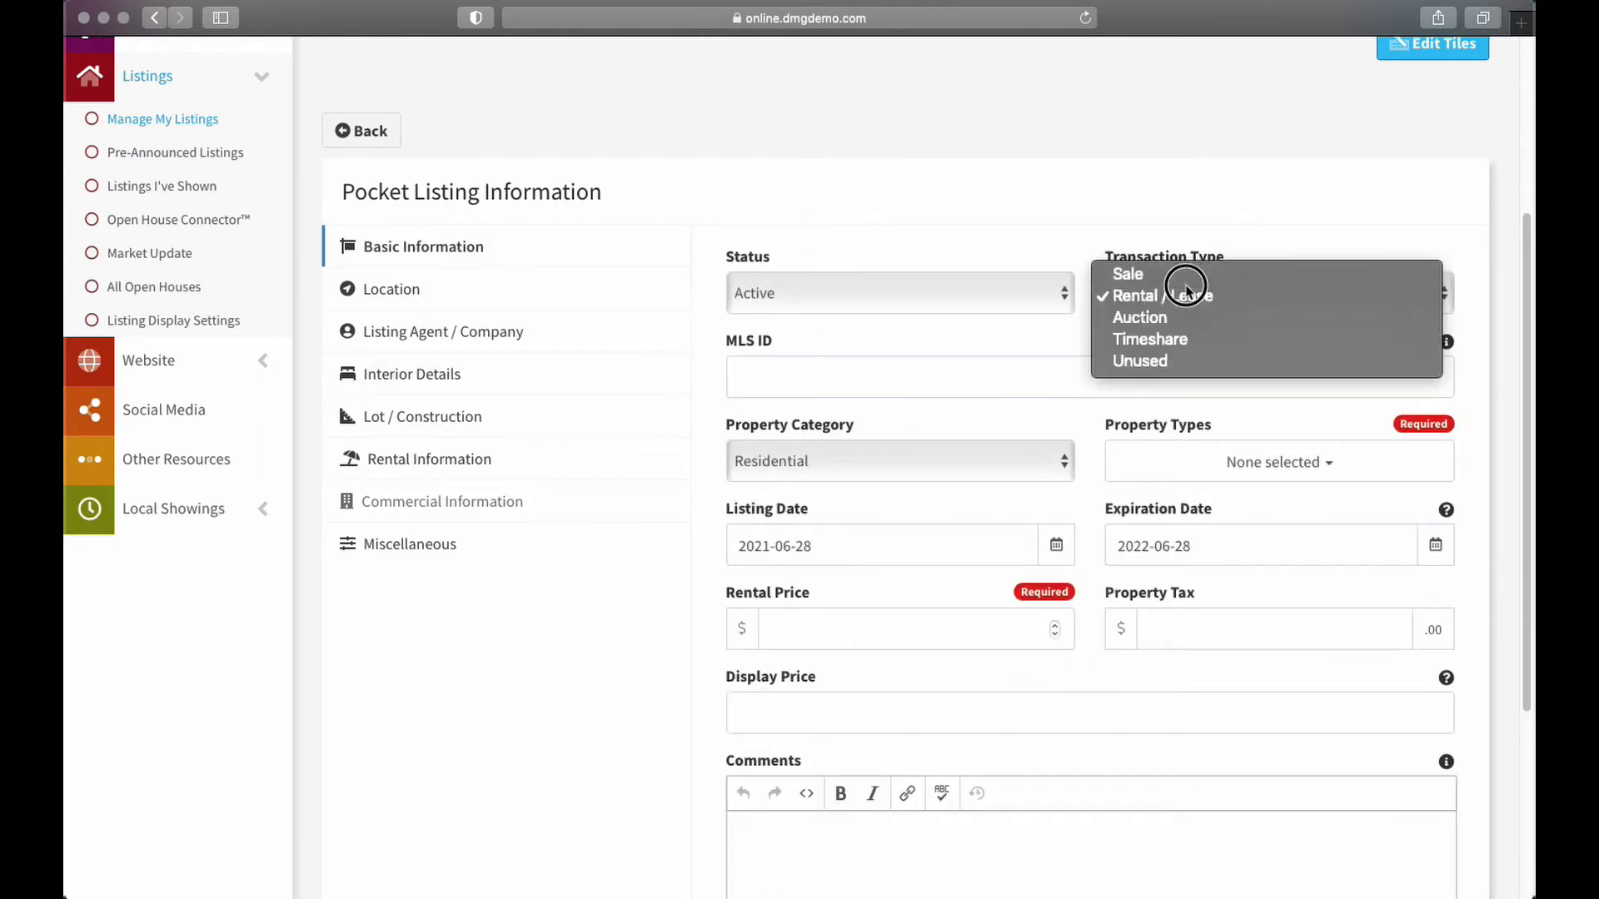
pyautogui.press('Up')
pyautogui.press('Return')
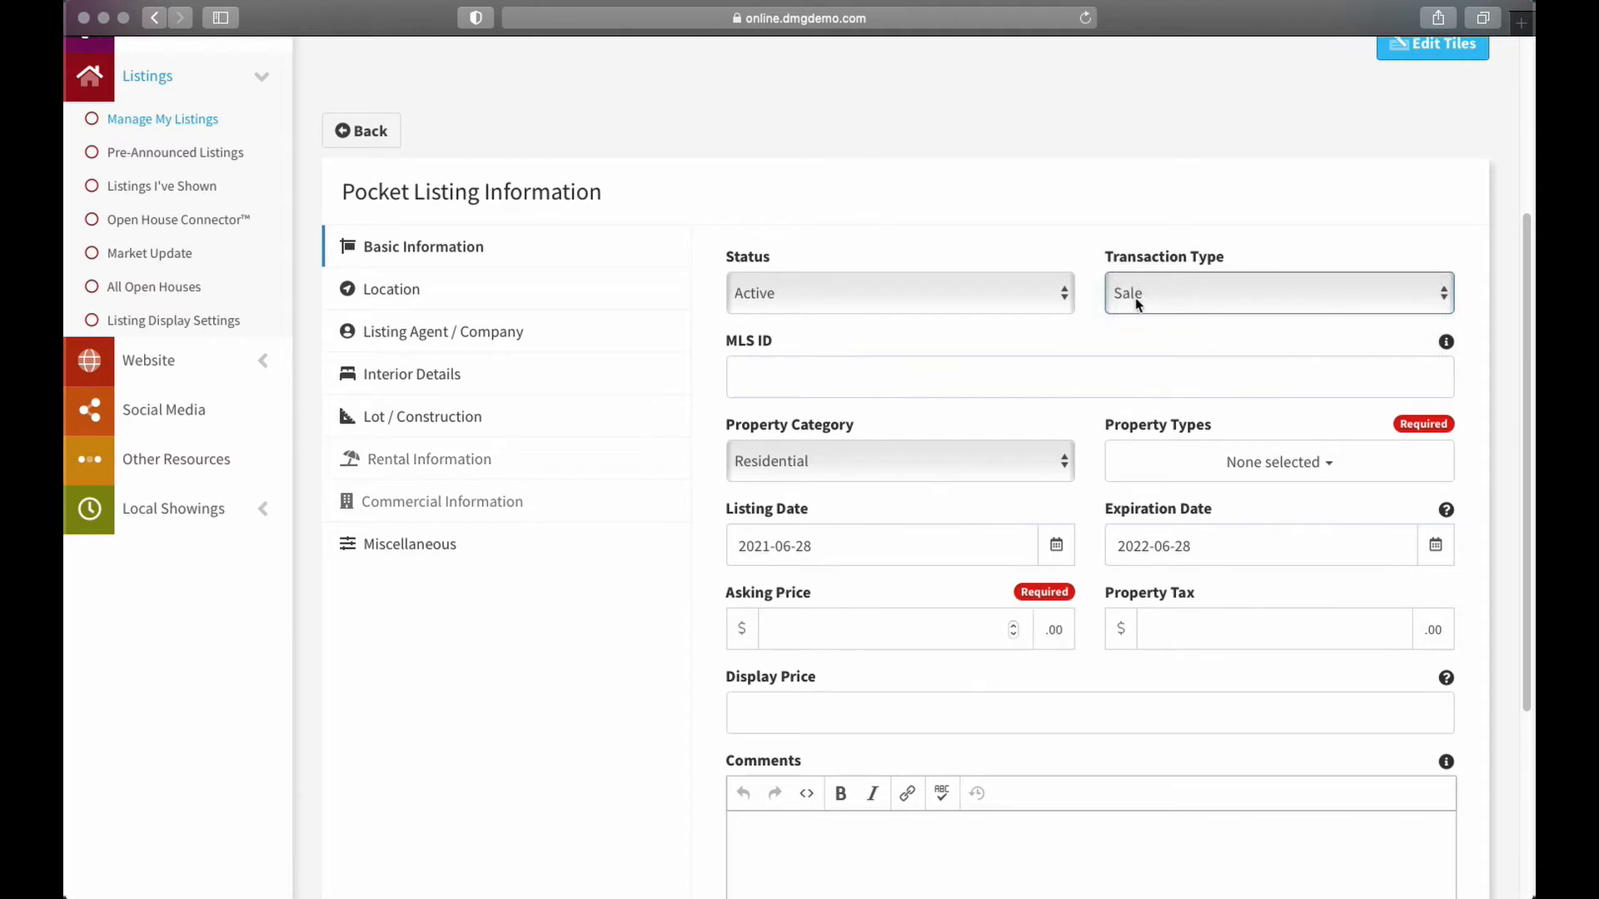
pyautogui.click(829, 464)
pyautogui.click(811, 551)
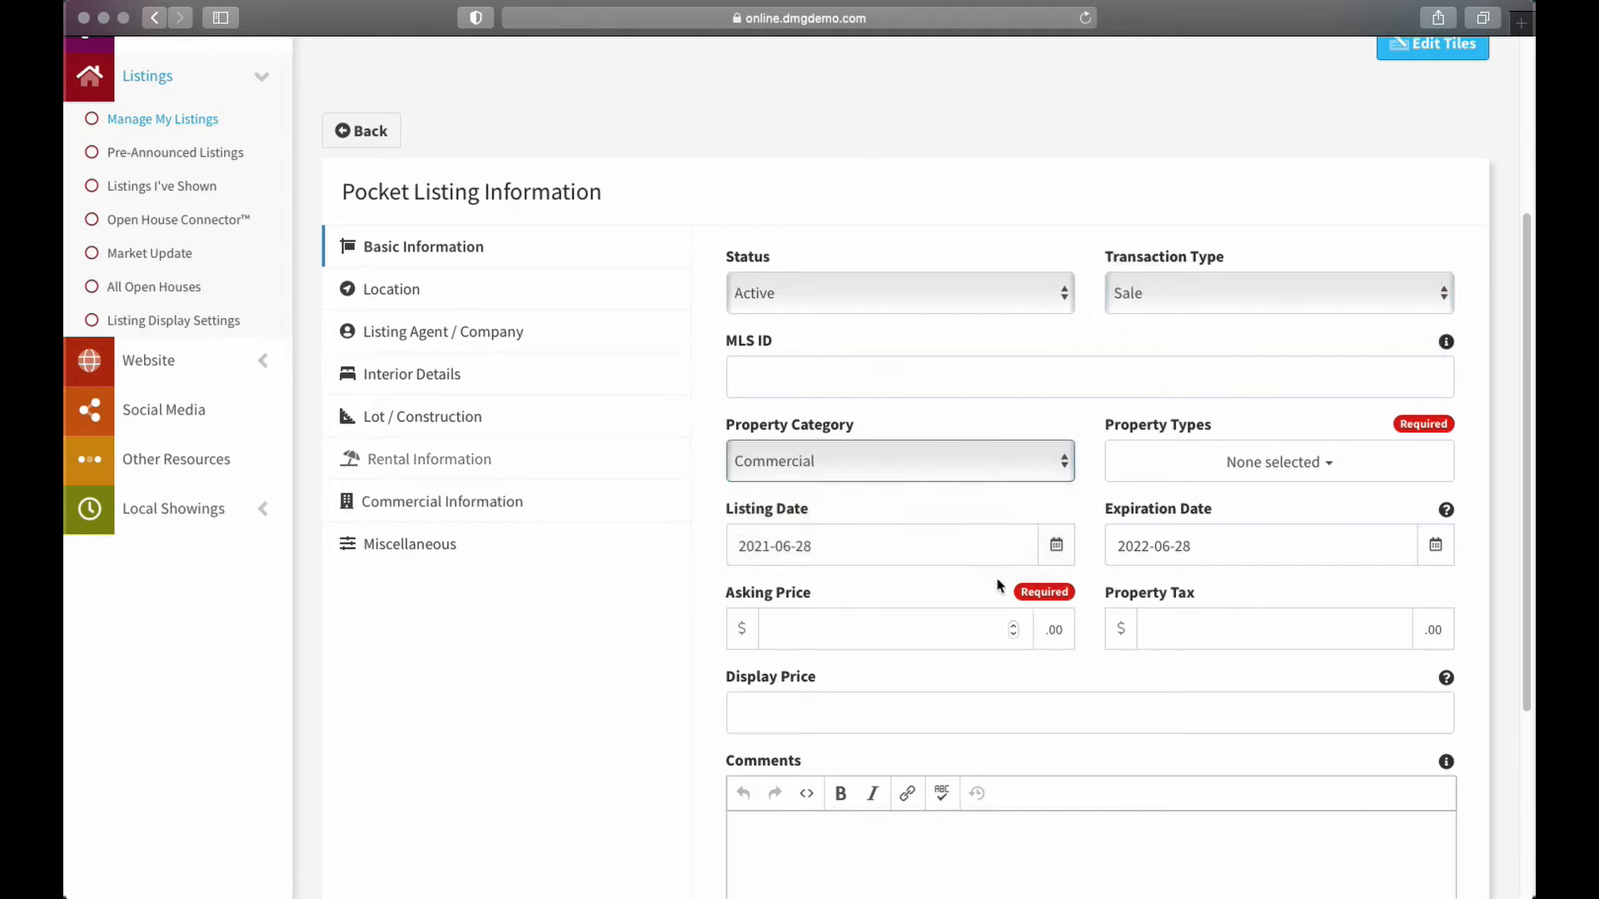
pyautogui.click(456, 504)
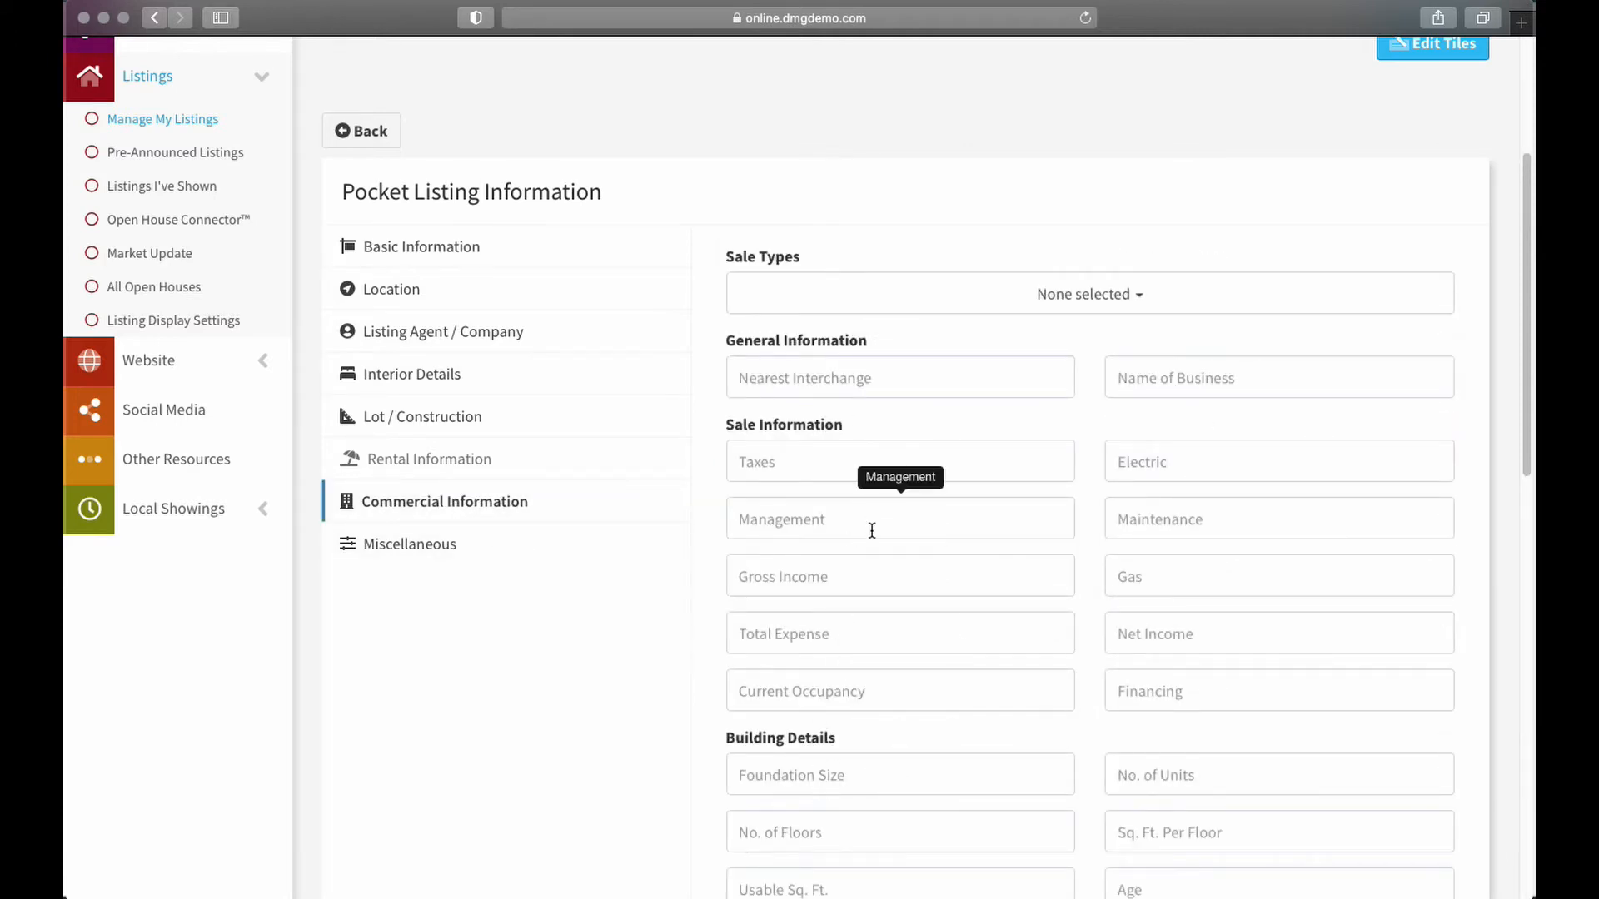
pyautogui.click(350, 242)
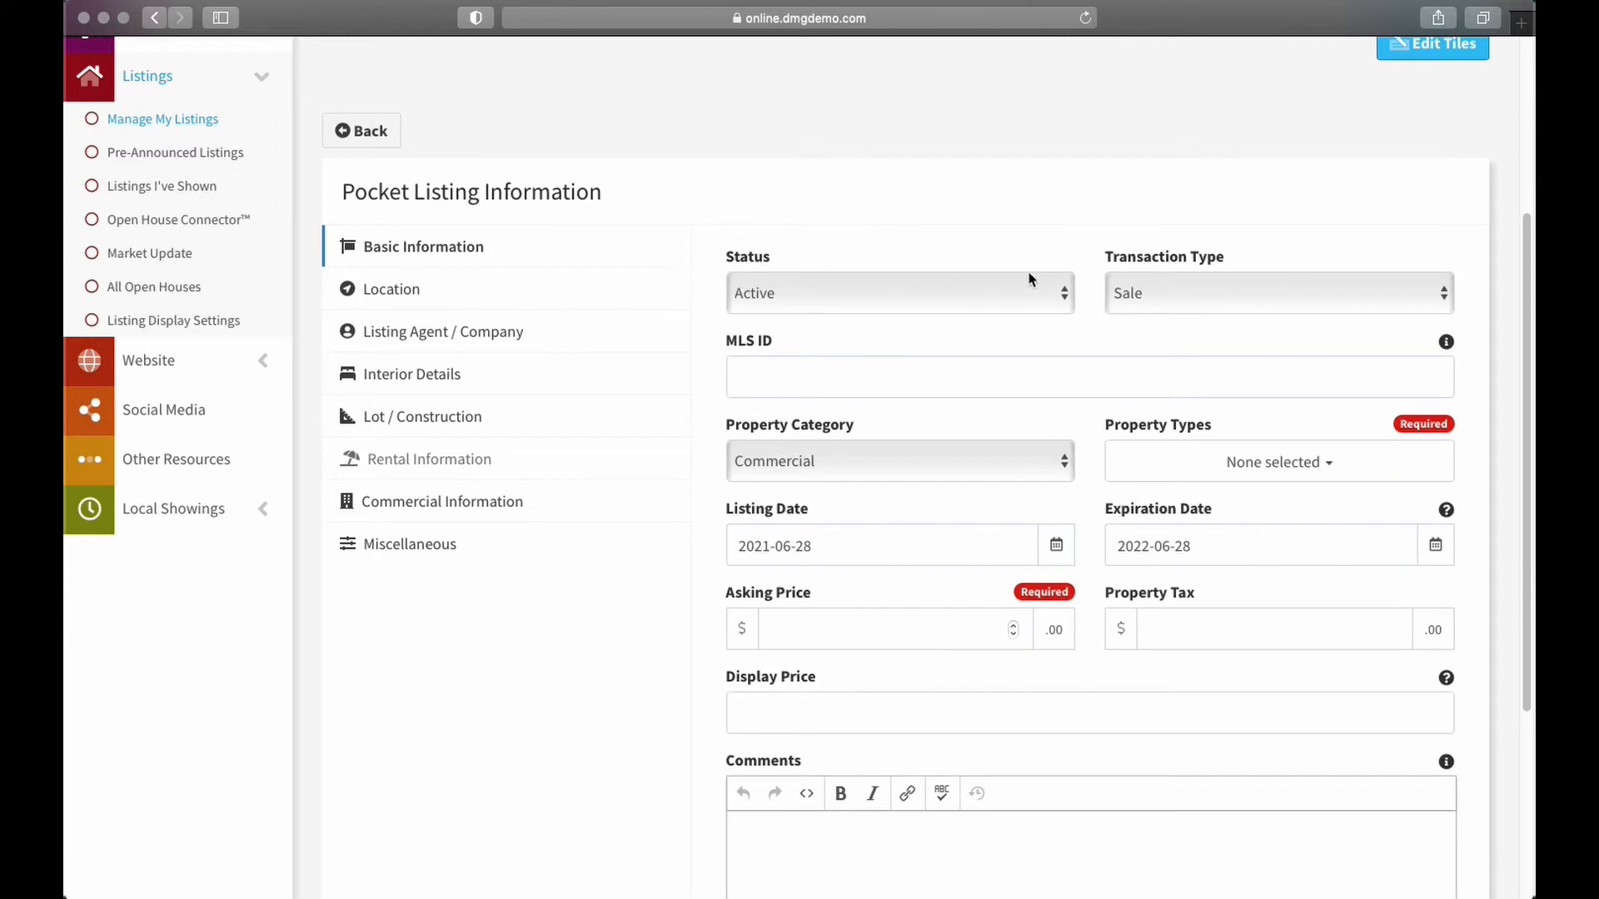
pyautogui.click(1002, 441)
pyautogui.click(910, 405)
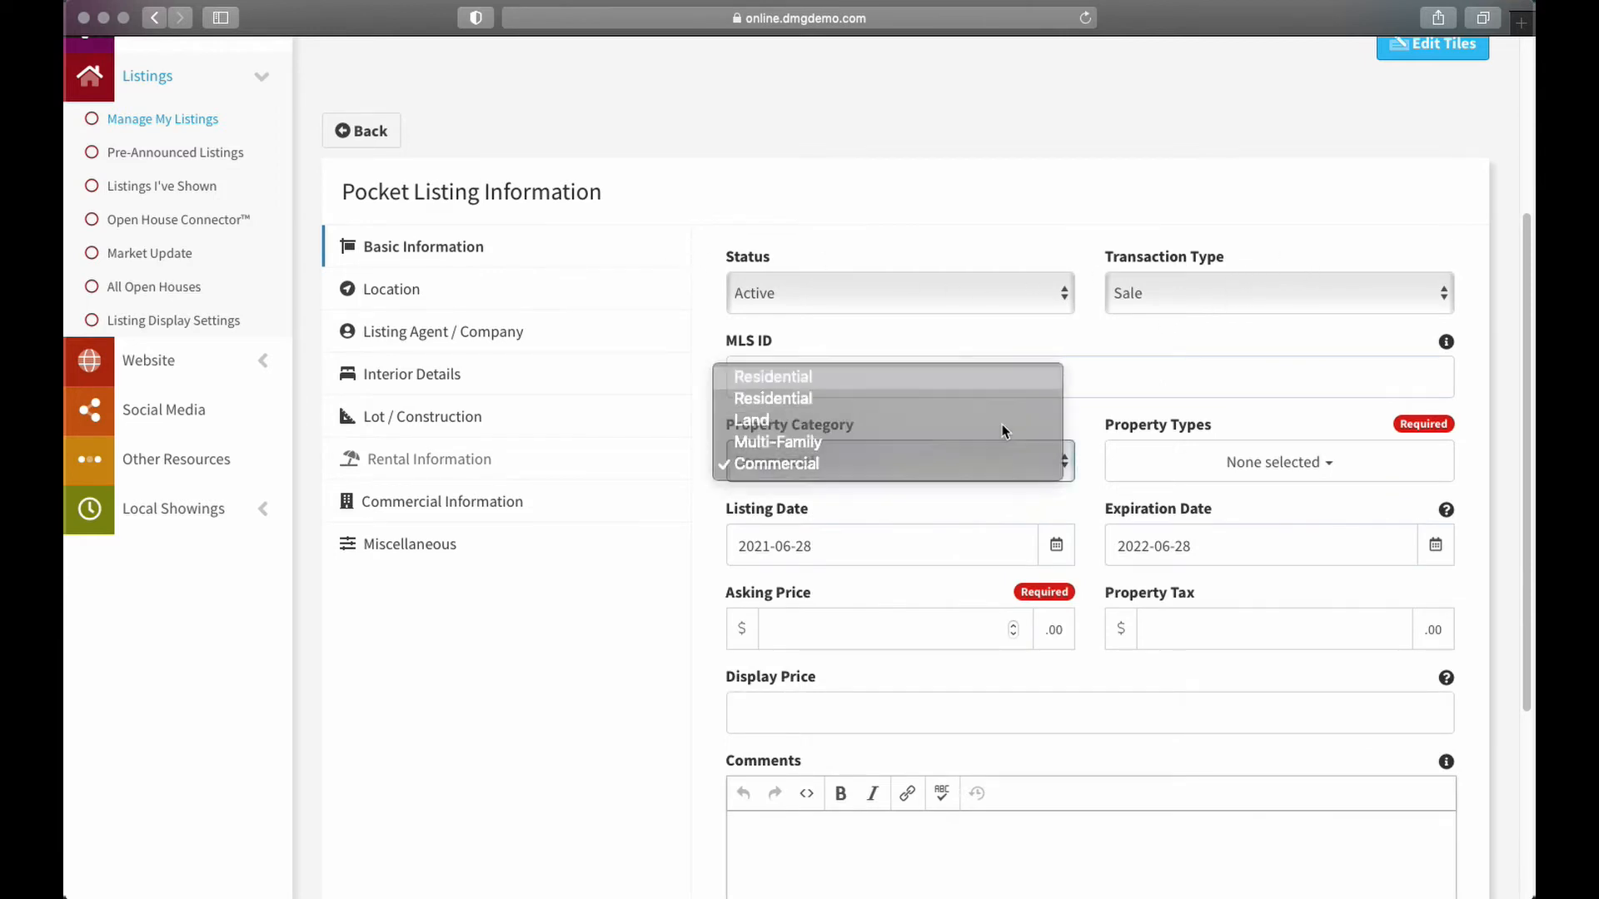
pyautogui.click(870, 376)
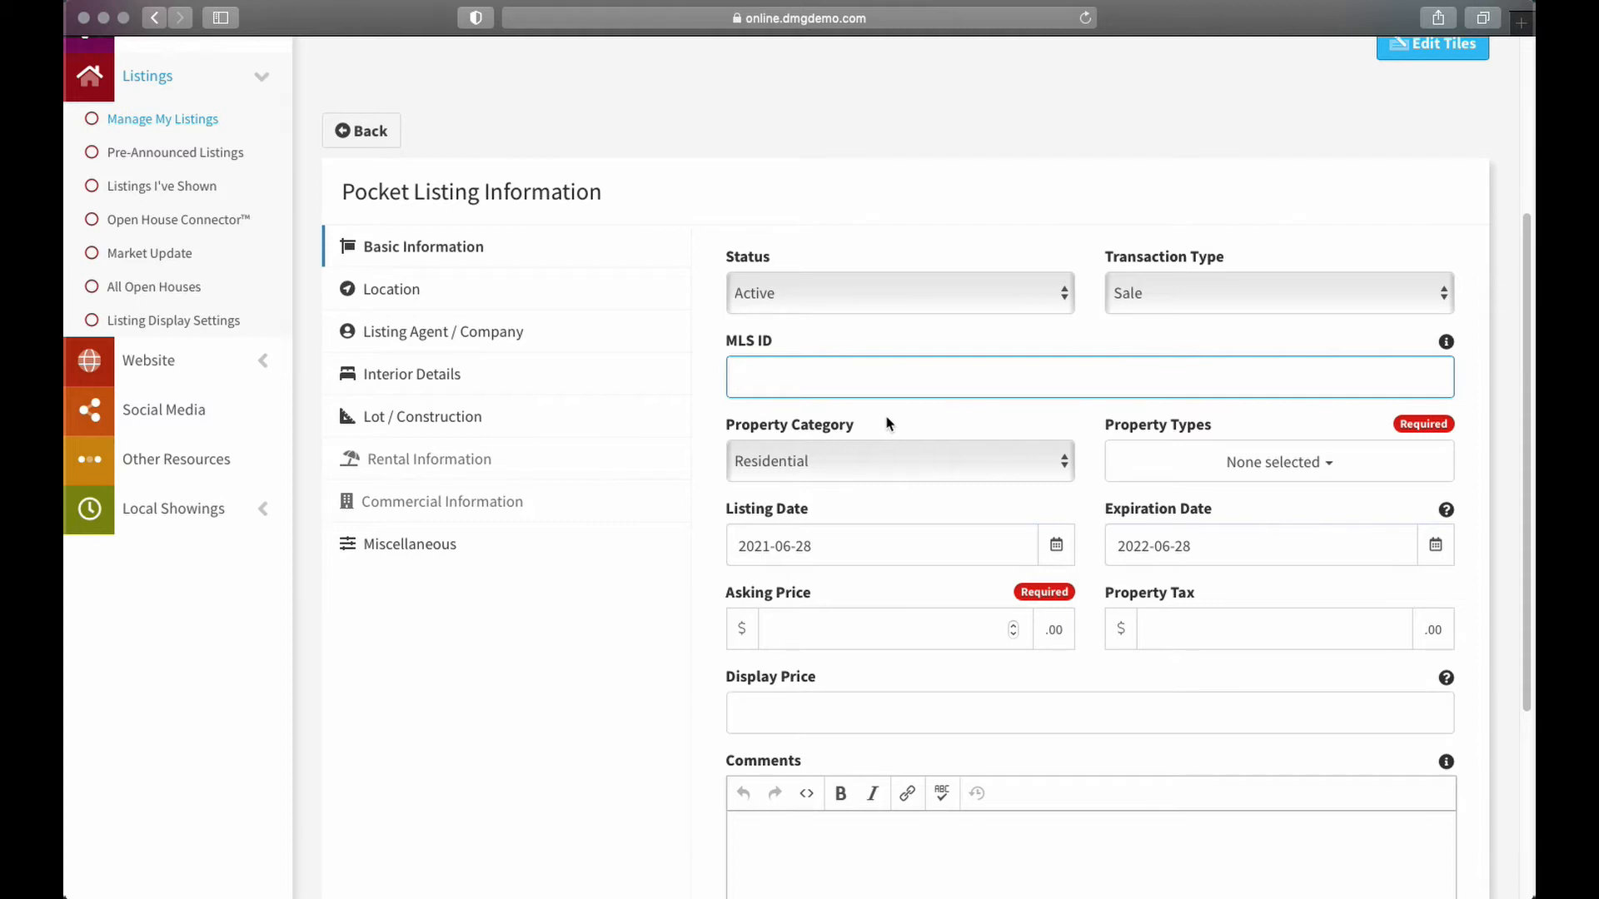
# Type a test MLS ID, then clear the MLS ID field again
pyautogui.write('deom')
pyautogui.press('BackSpace')
pyautogui.press('BackSpace')
pyautogui.write('monlisting')
pyautogui.write('-2')
pyautogui.press('super+a')
pyautogui.press('BackSpace')
# Check Single Family in the Property Types dropdown
pyautogui.click(1319, 464)
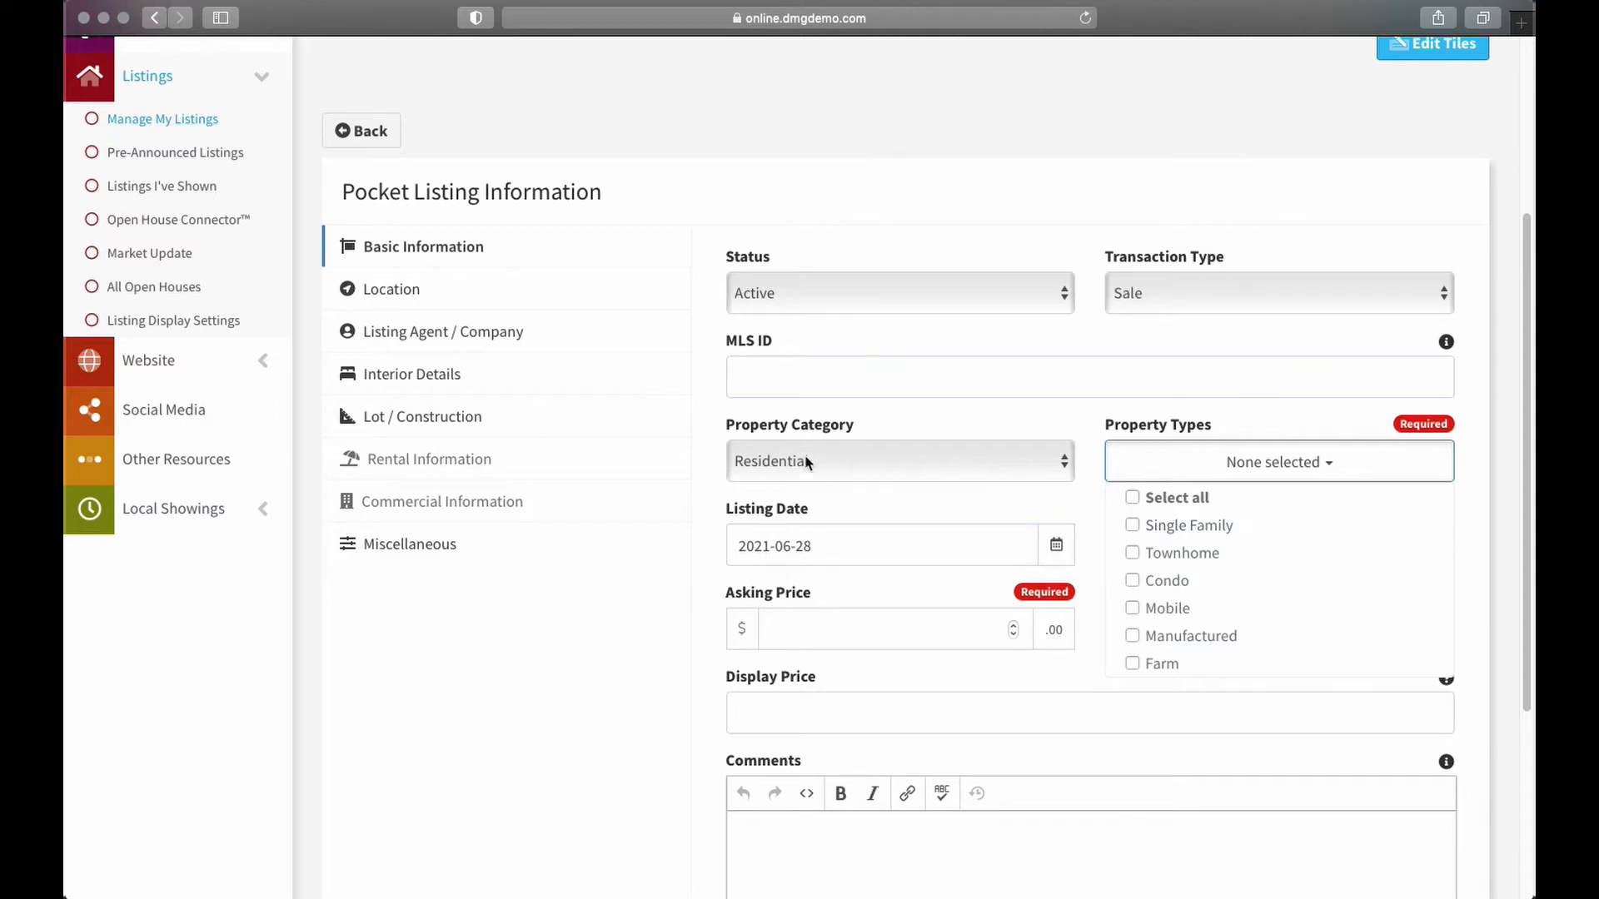
pyautogui.click(1134, 524)
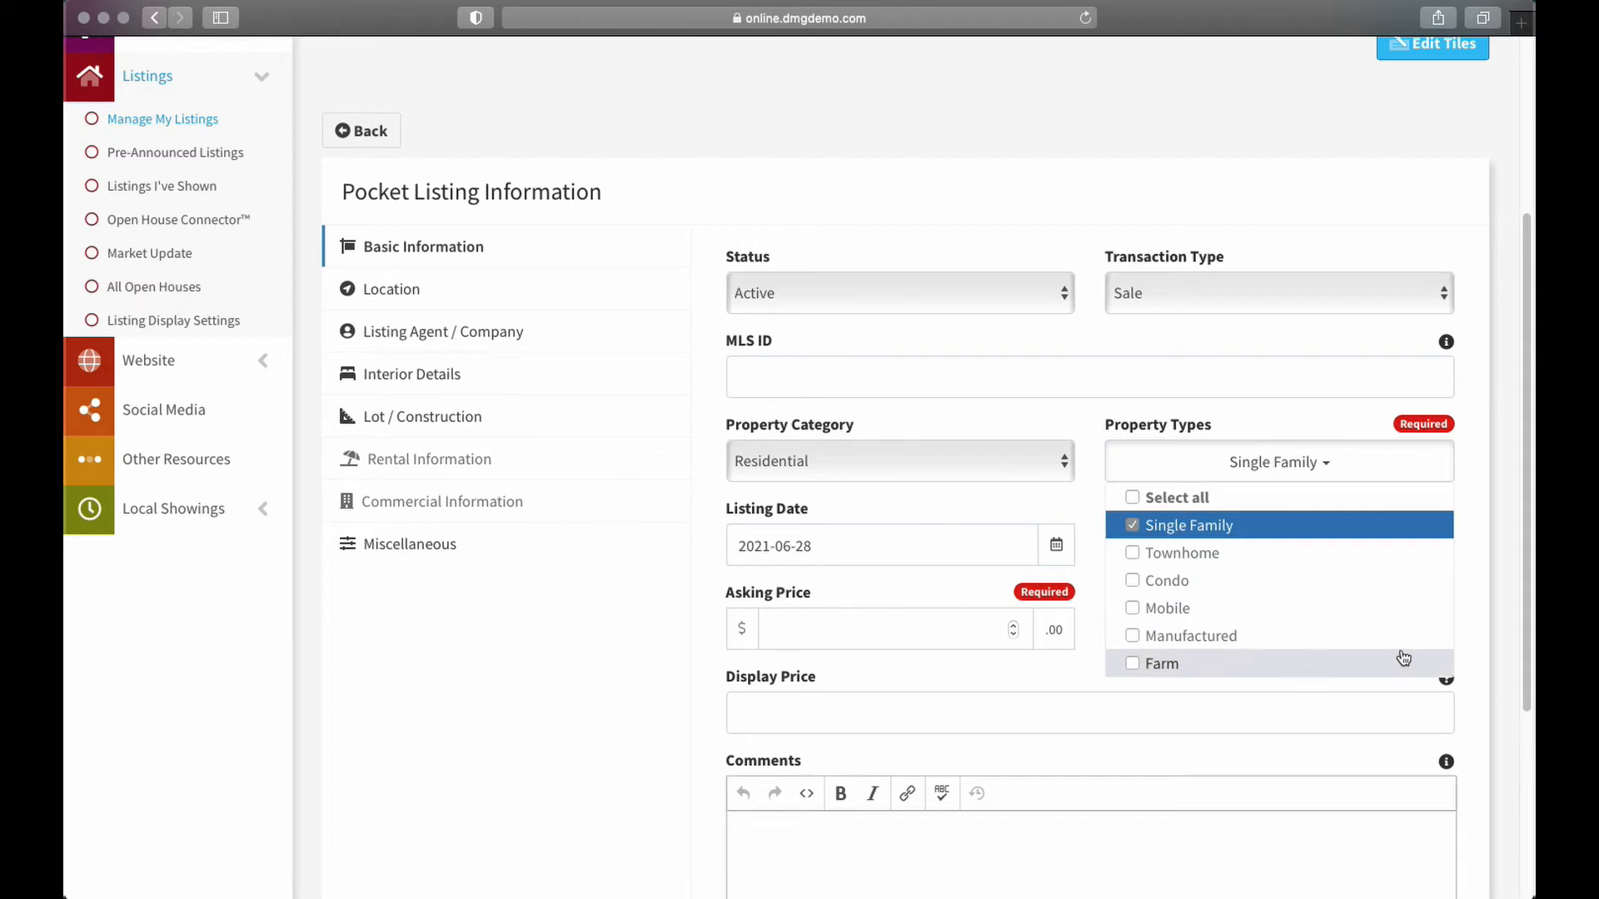
pyautogui.click(1325, 464)
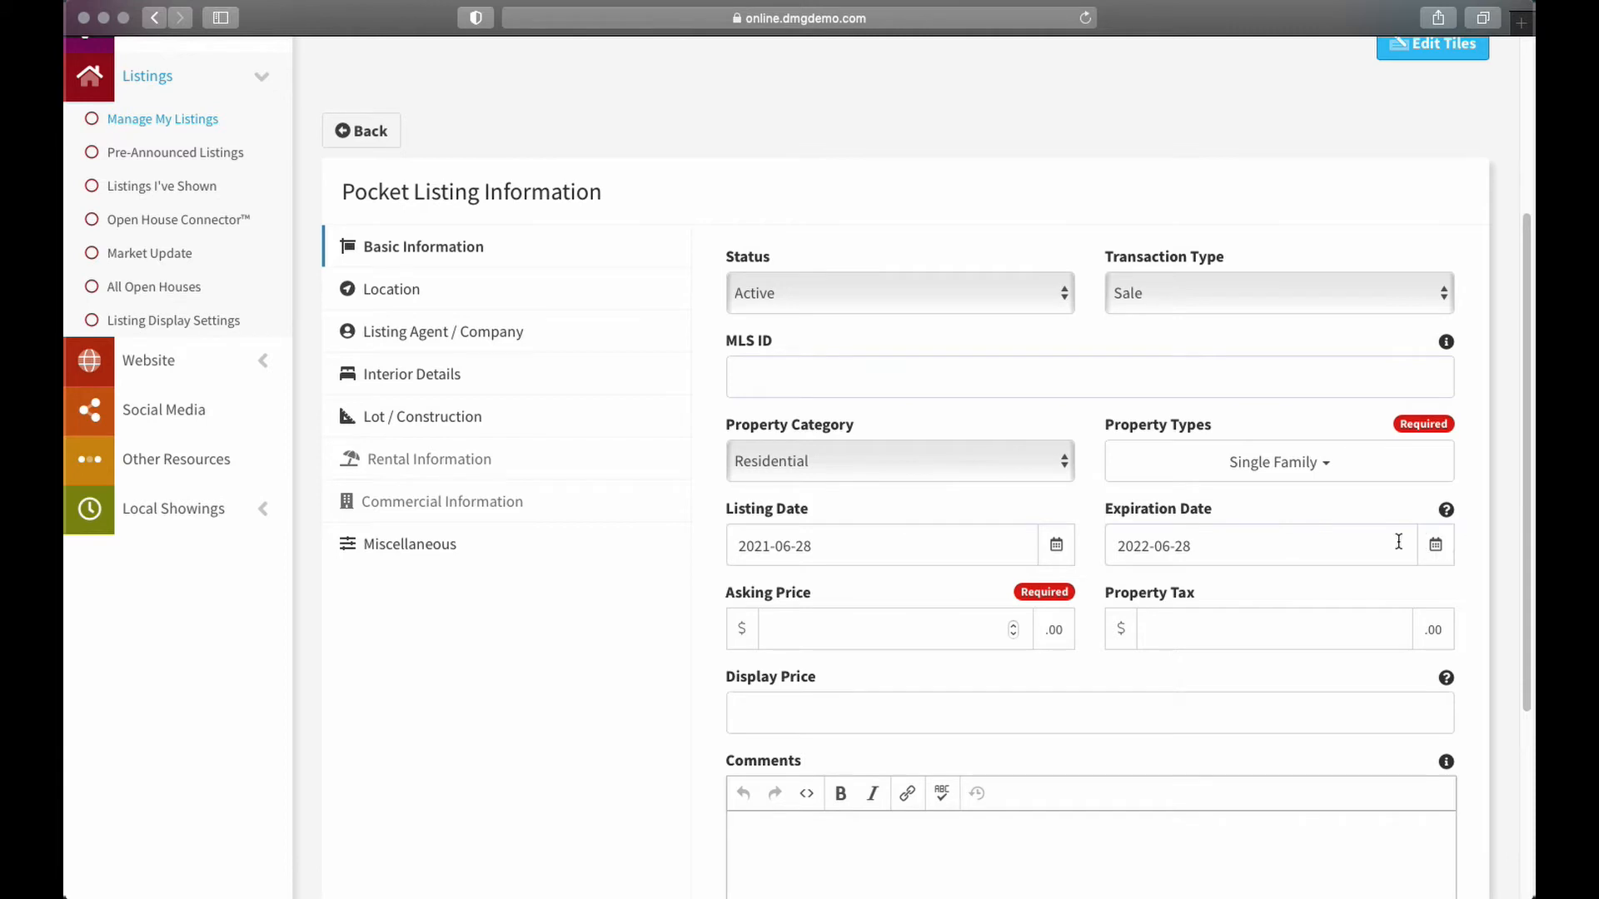
pyautogui.click(1169, 547)
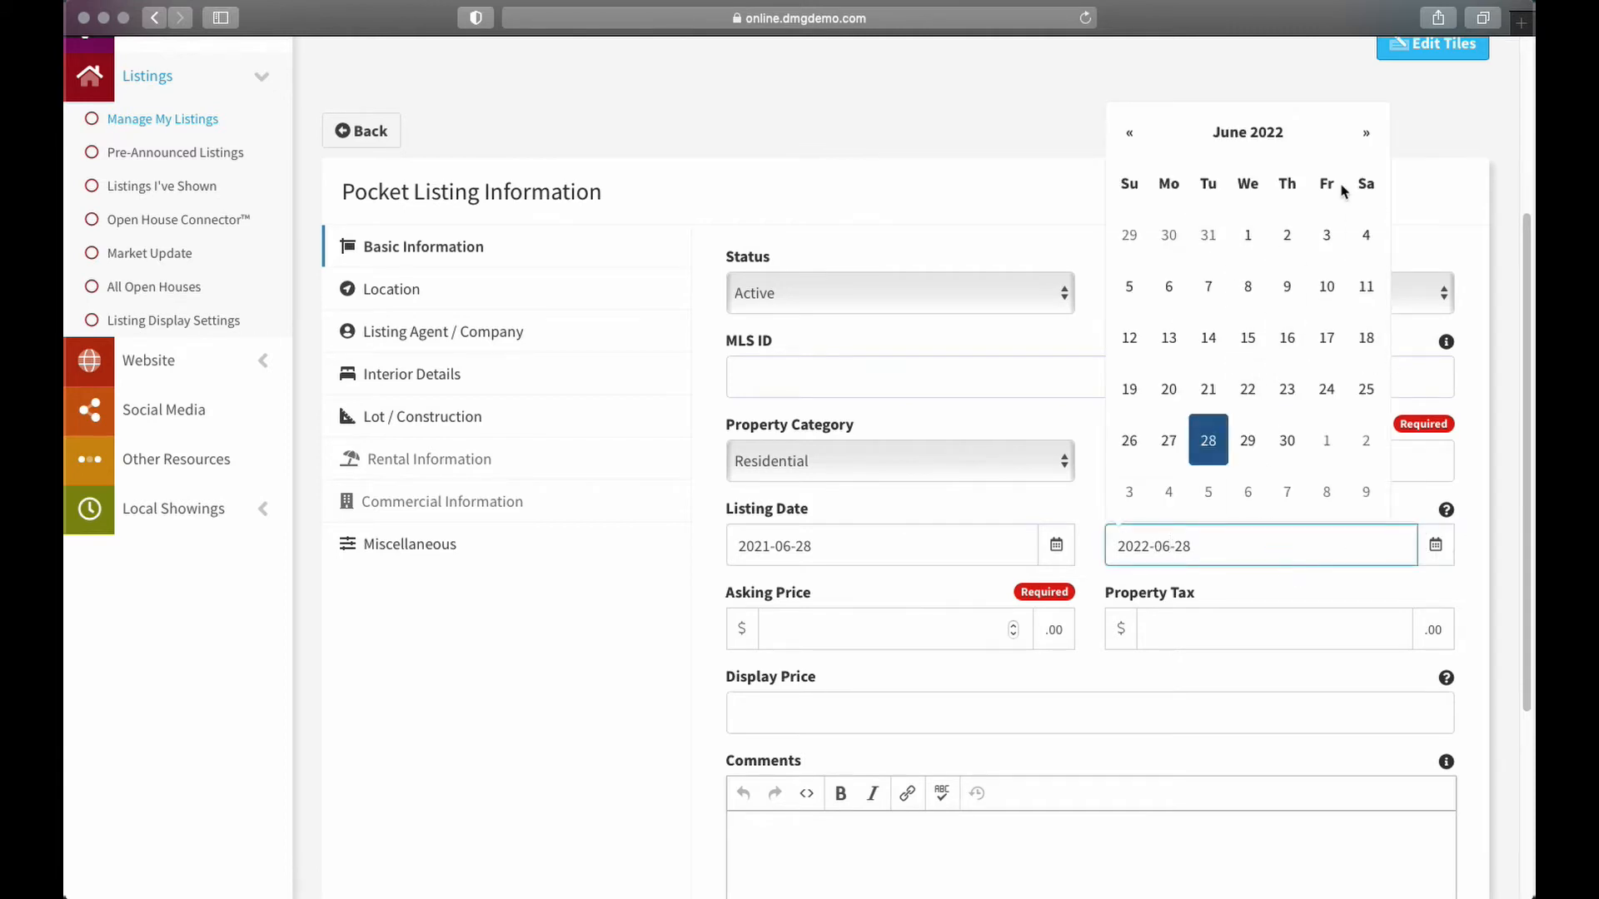
pyautogui.click(1366, 132)
pyautogui.click(1366, 133)
pyautogui.click(1367, 133)
pyautogui.click(1366, 132)
pyautogui.click(1367, 133)
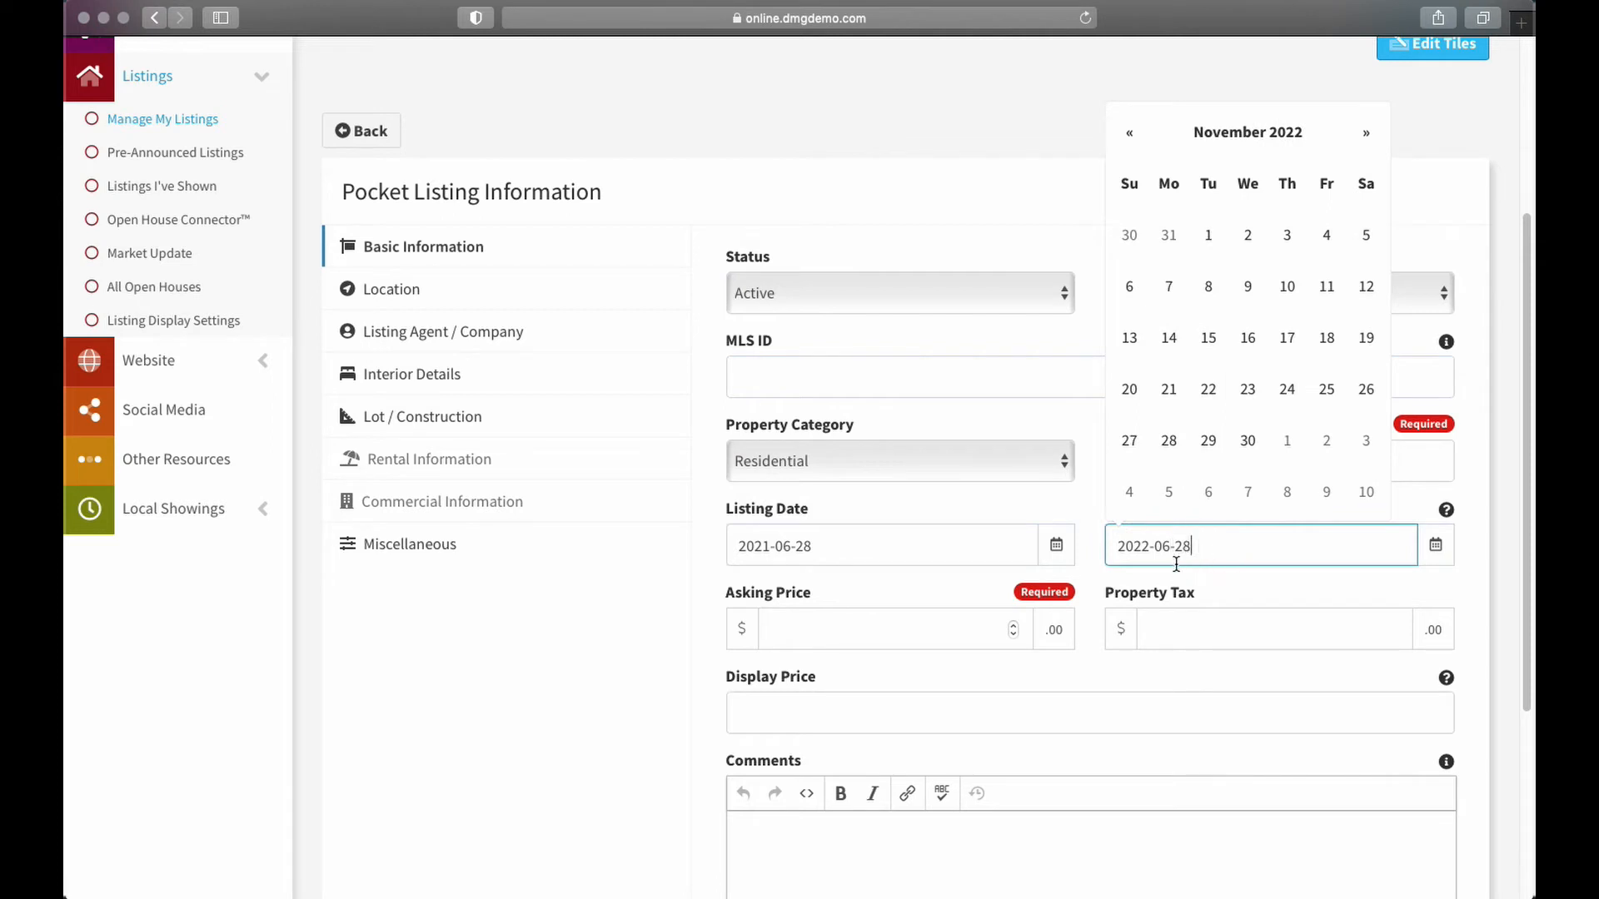
pyautogui.click(981, 154)
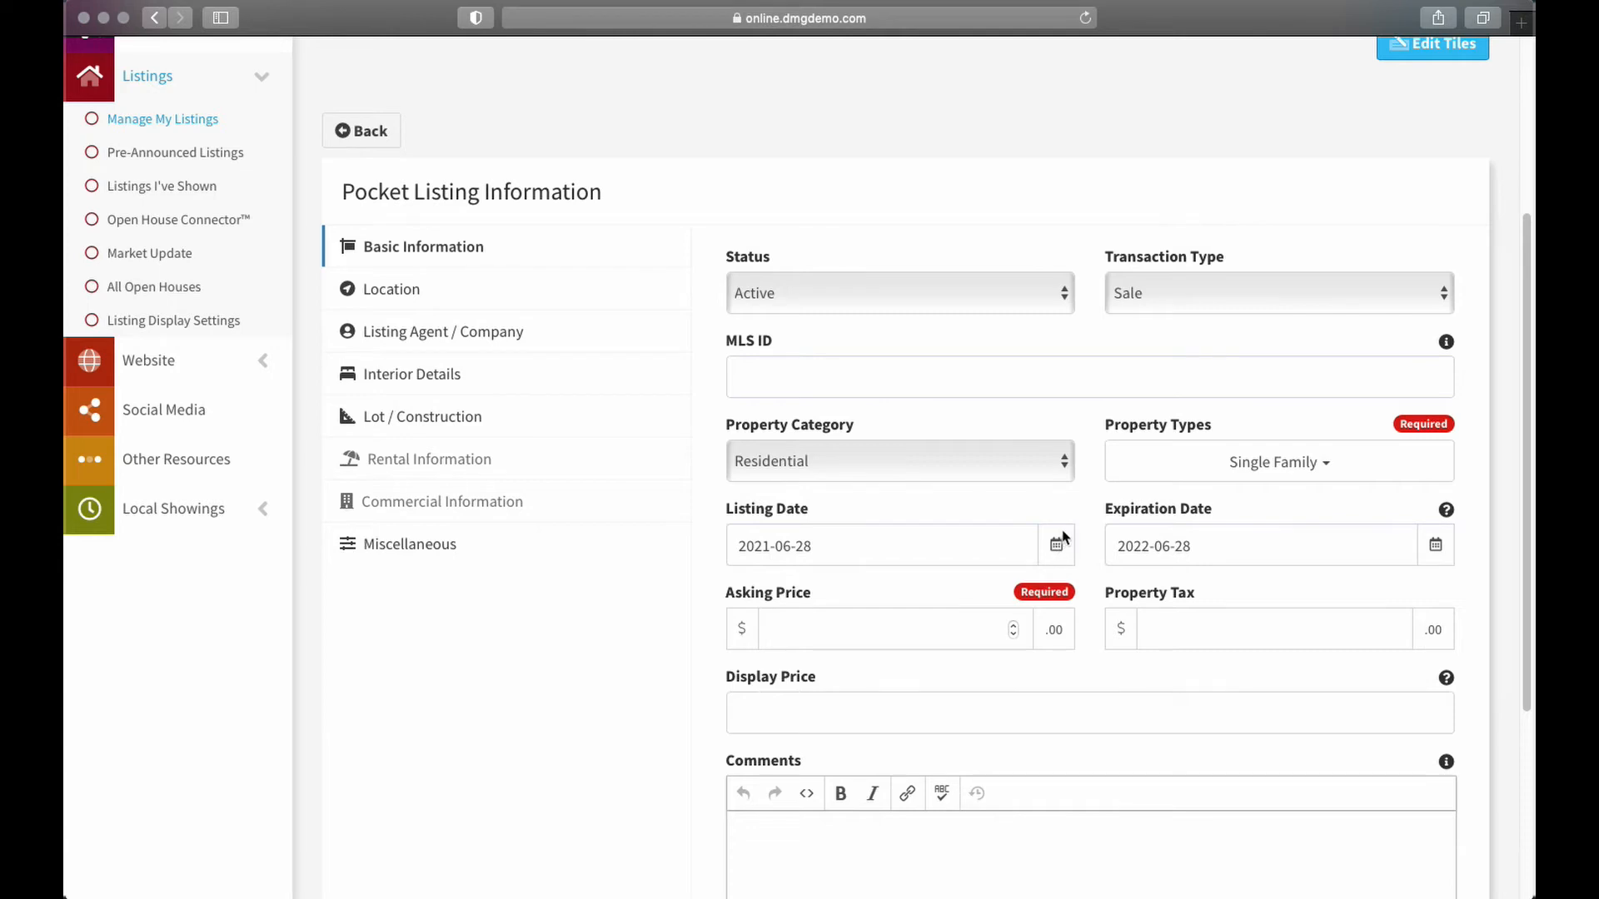
# Enter the asking price and a property tax of 2000
pyautogui.click(797, 622)
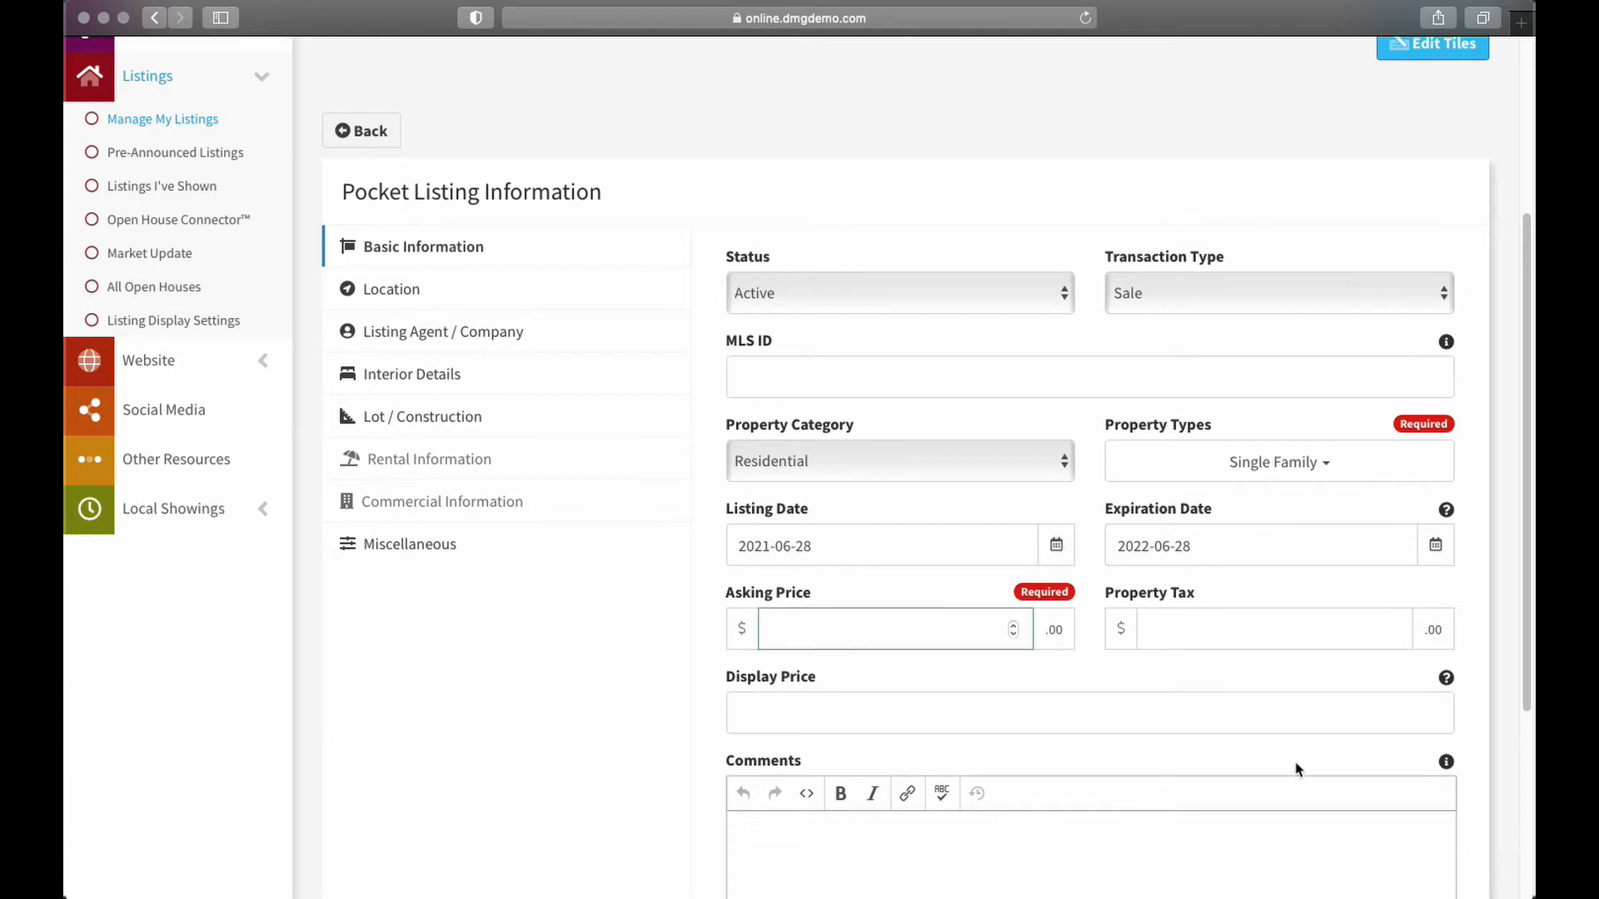
pyautogui.write('2500000')
pyautogui.scroll(-3, 1134, 526)
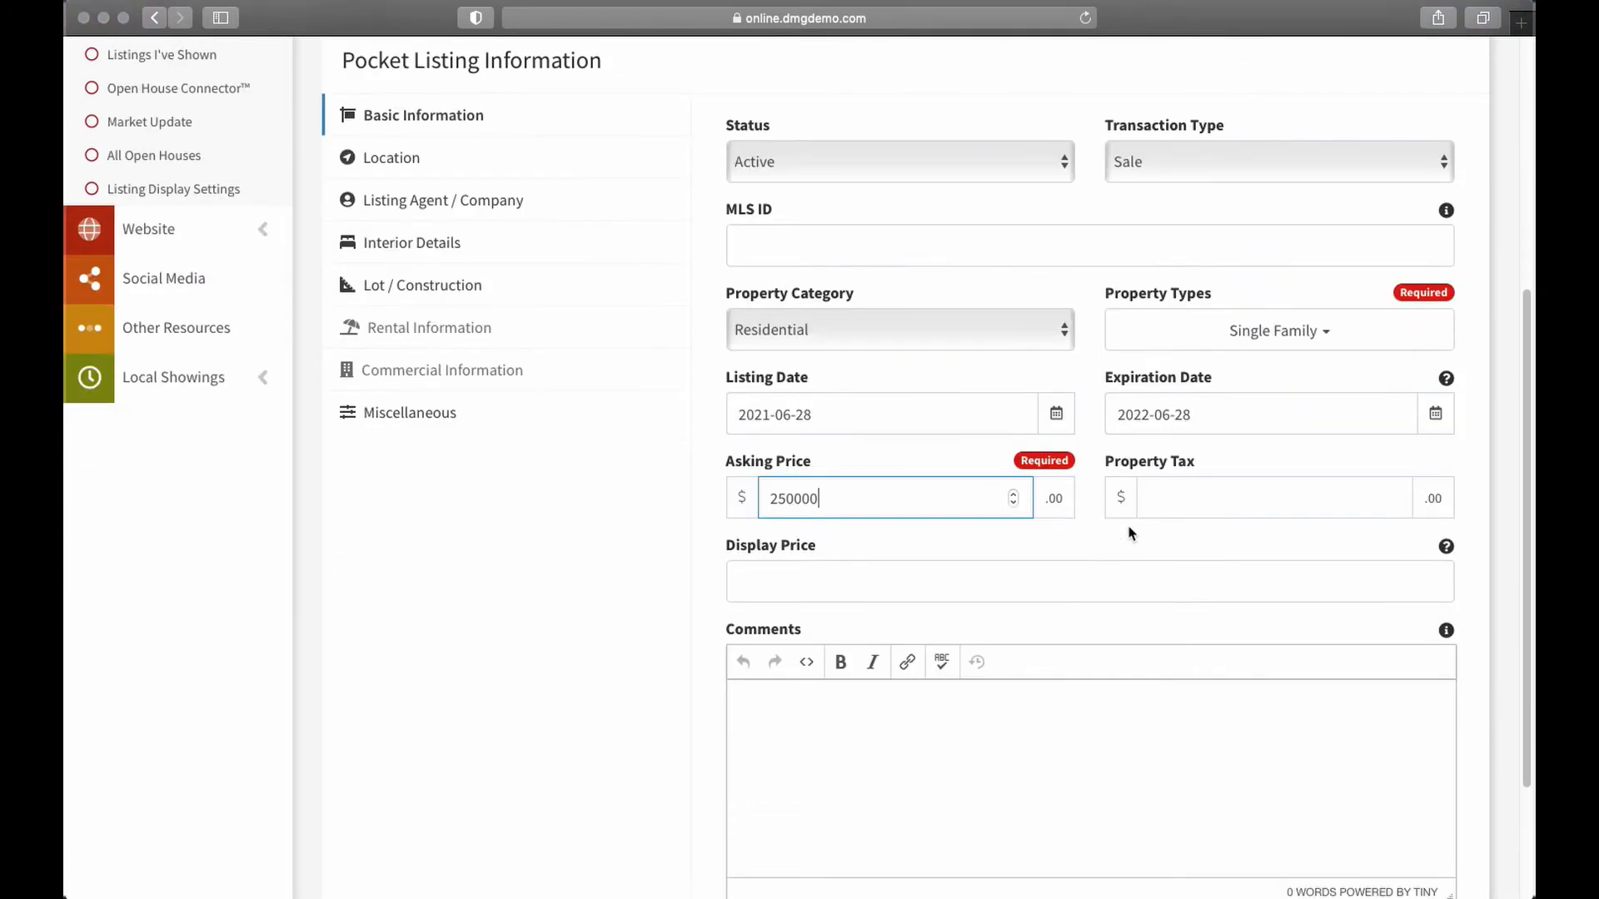
pyautogui.click(968, 562)
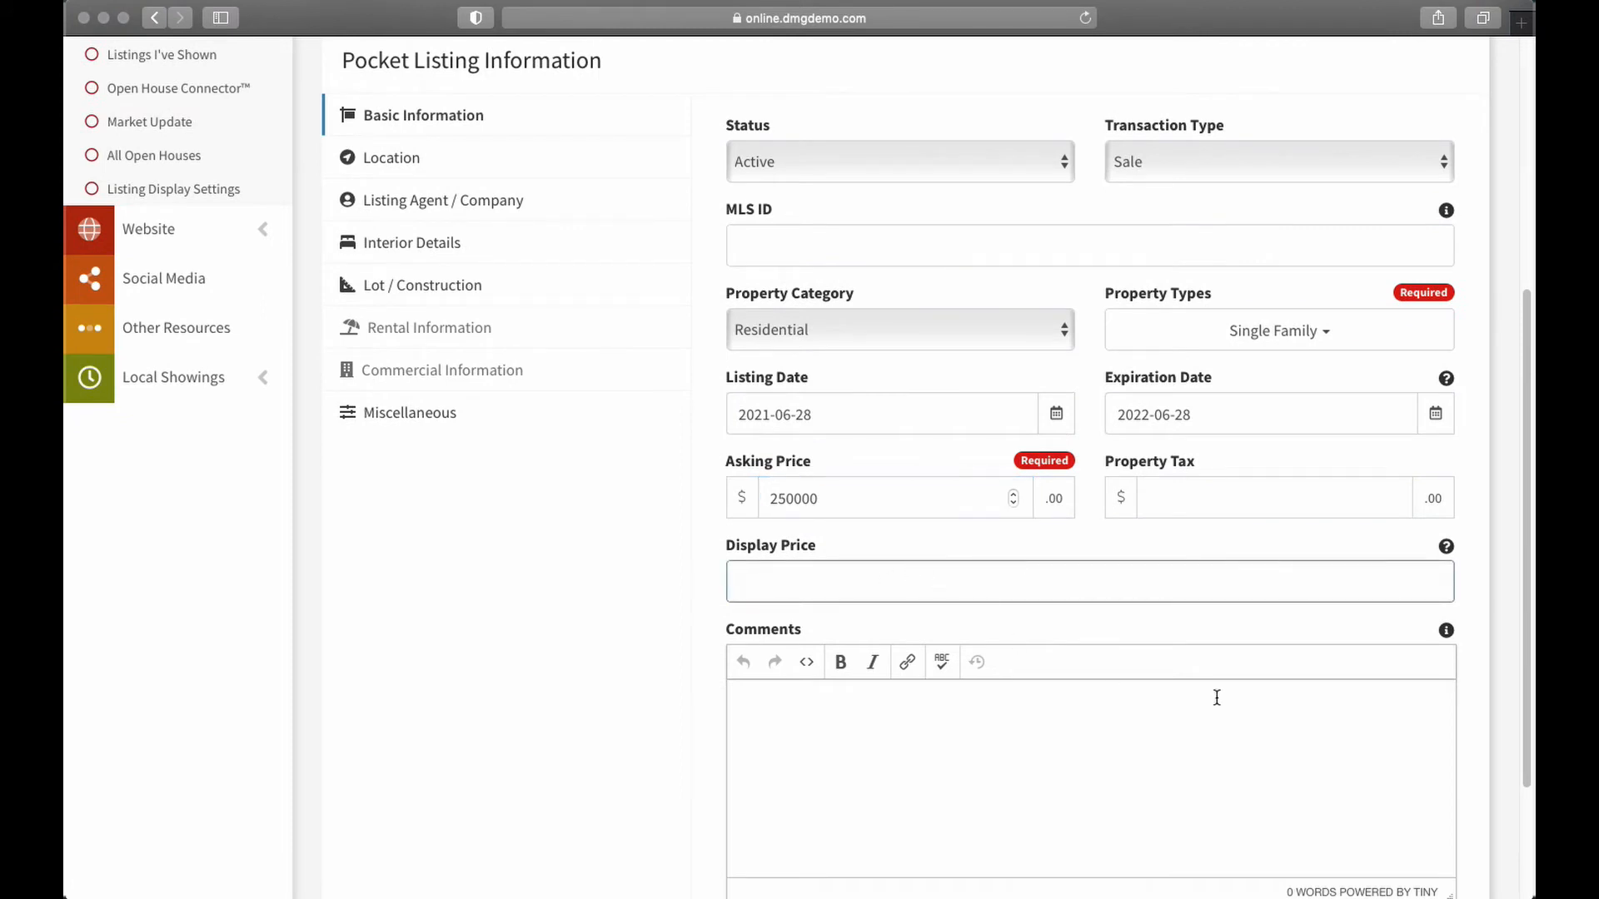
pyautogui.click(1154, 483)
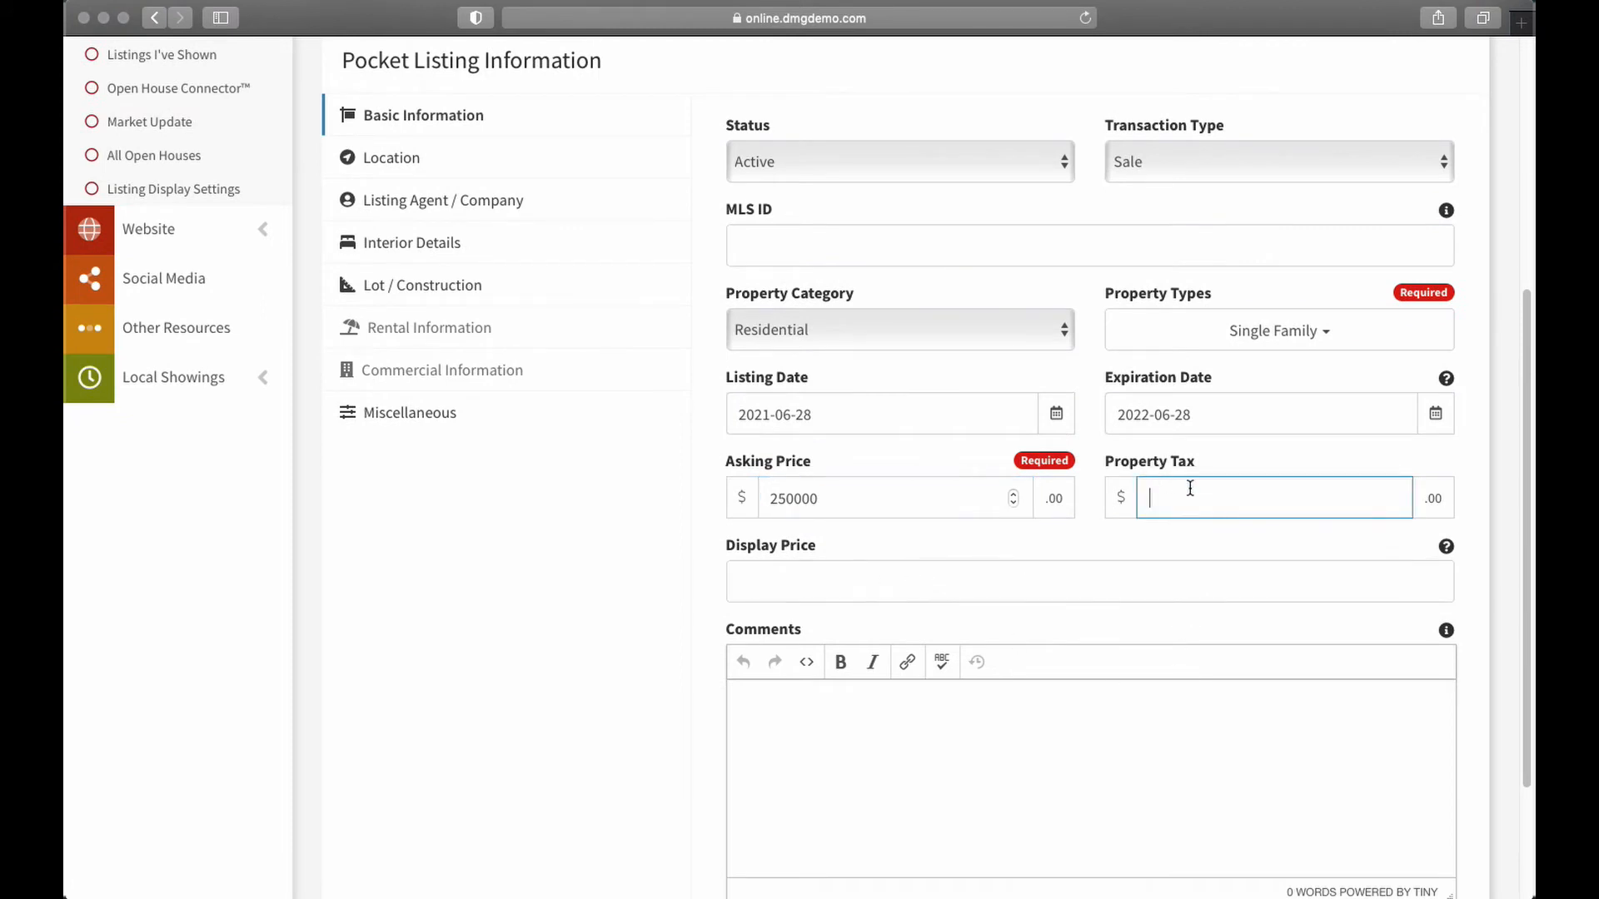
pyautogui.write('2000')
pyautogui.click(903, 575)
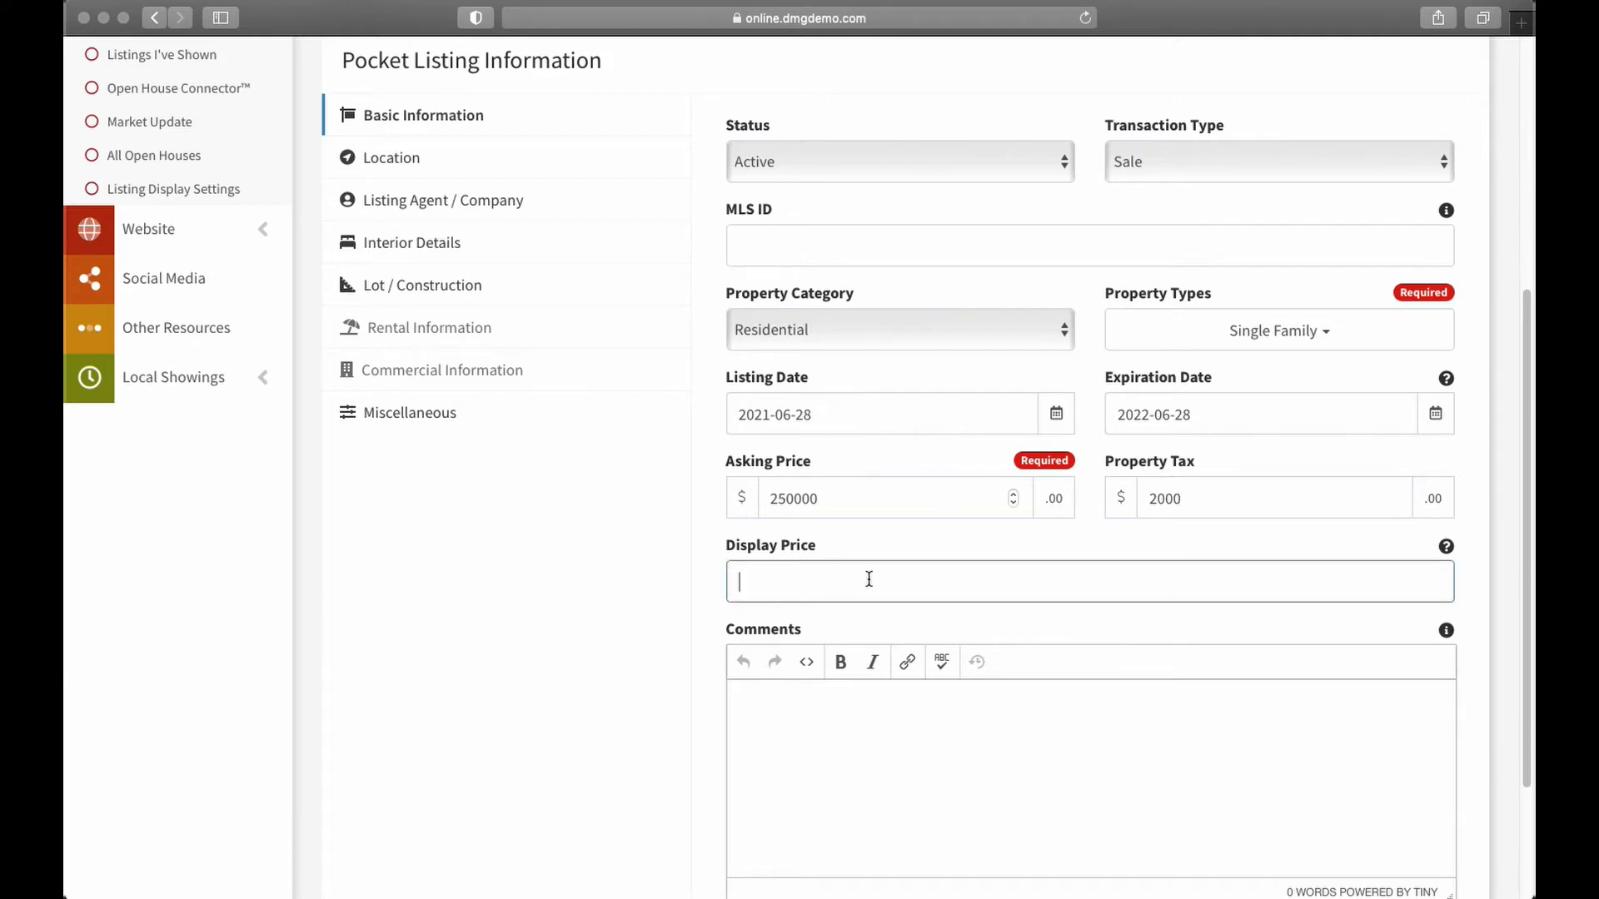
# Write 'This is a great listing.' in the Comments editor
pyautogui.scroll(-3, 970, 753)
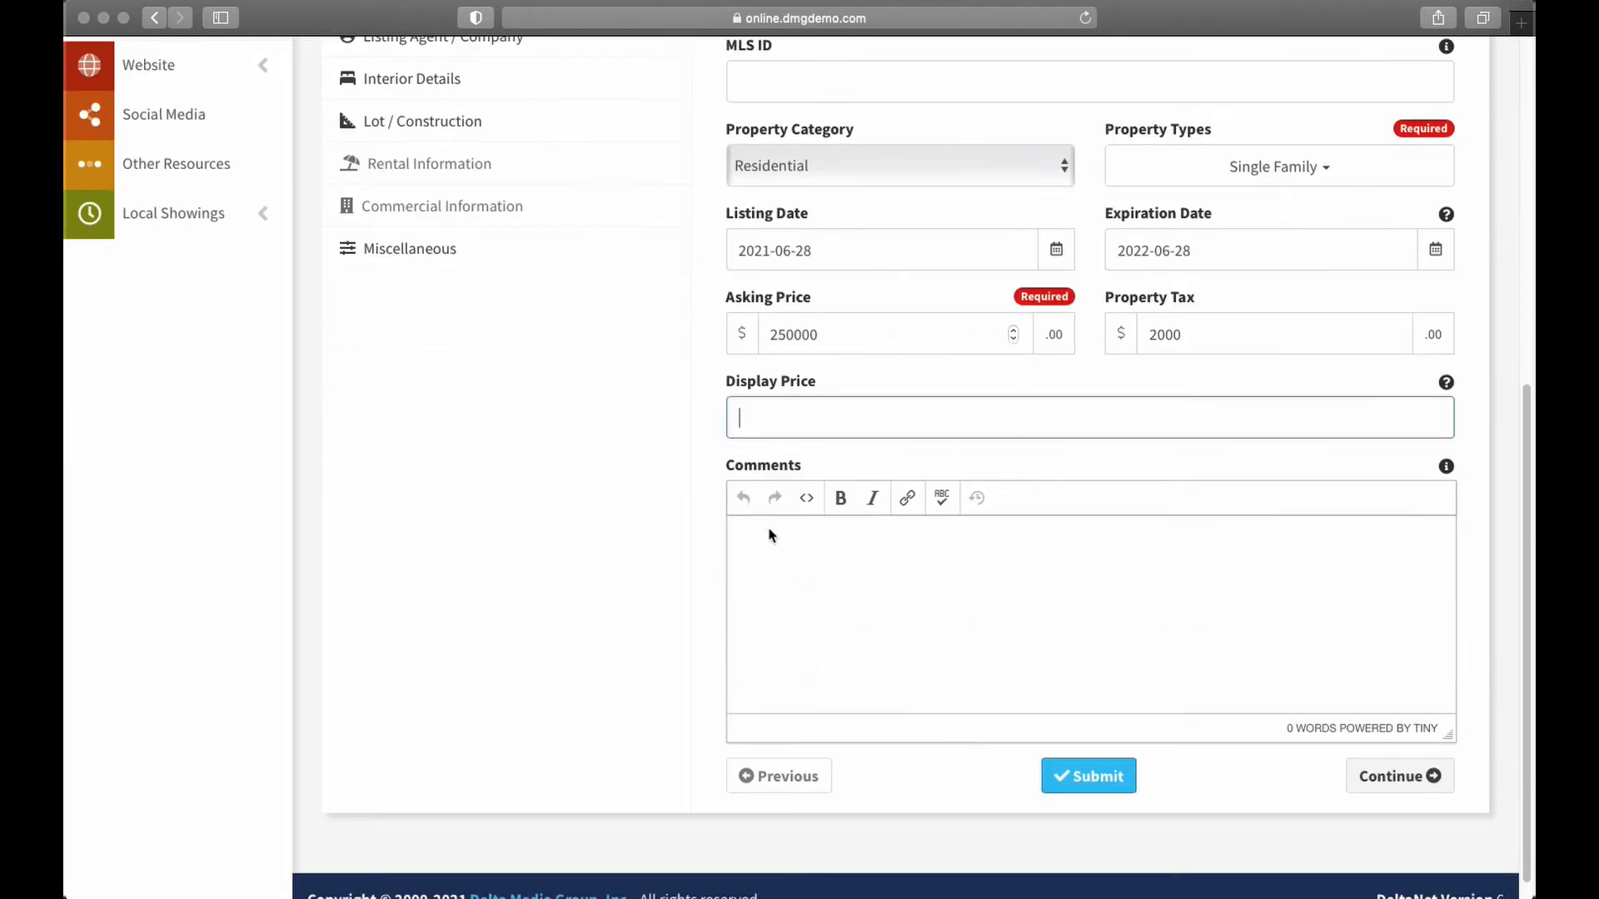
pyautogui.click(776, 556)
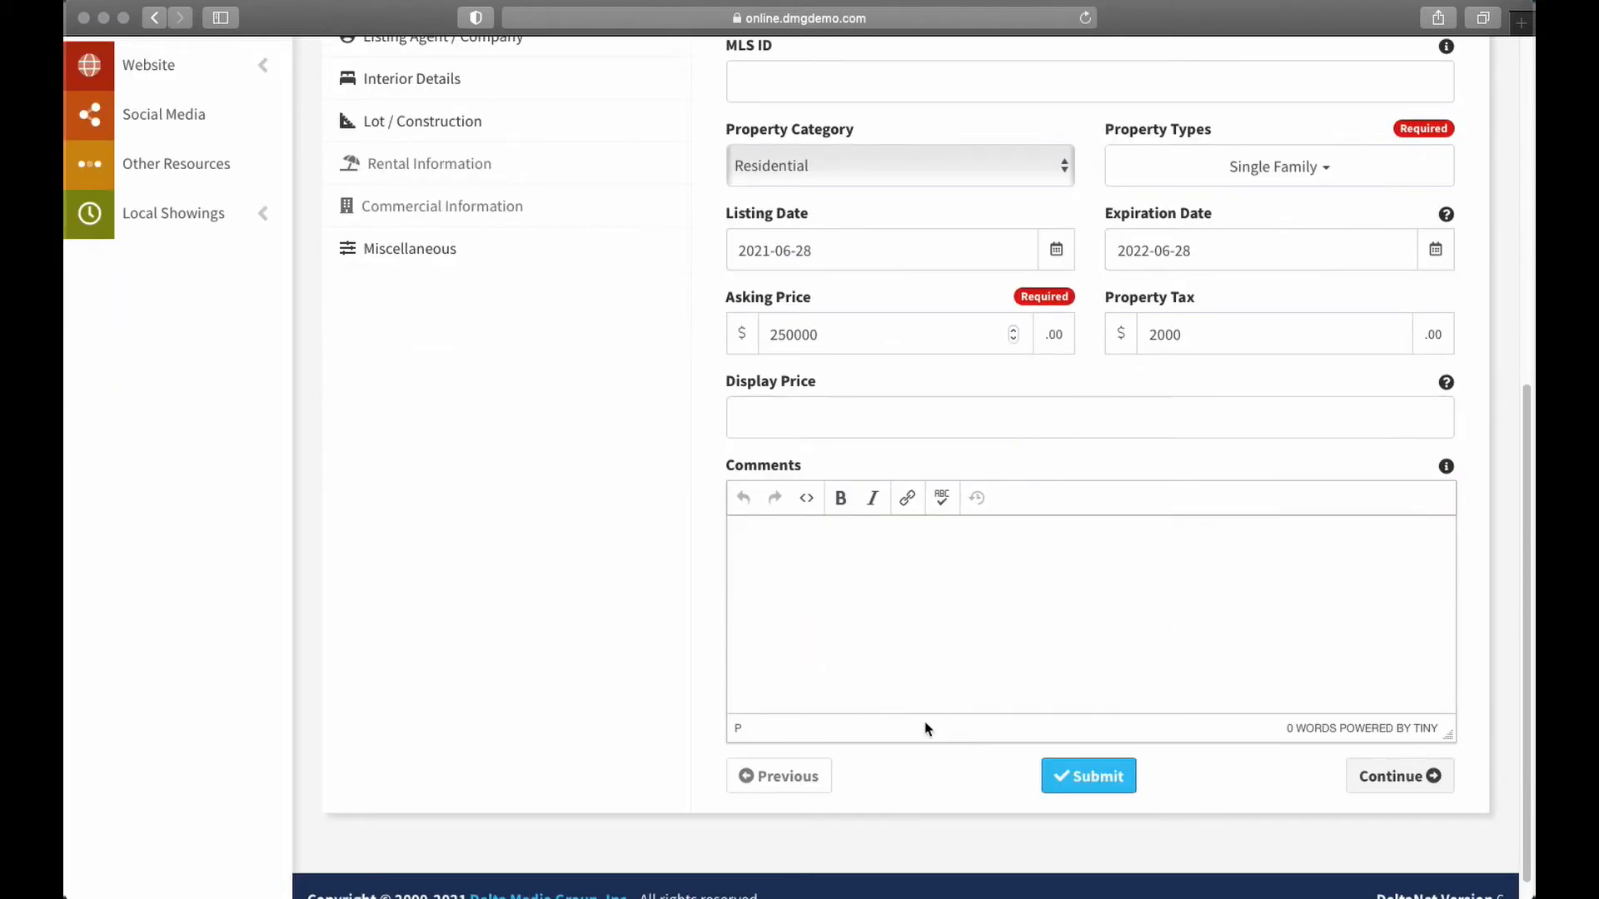
pyautogui.write('This is a great listing.')
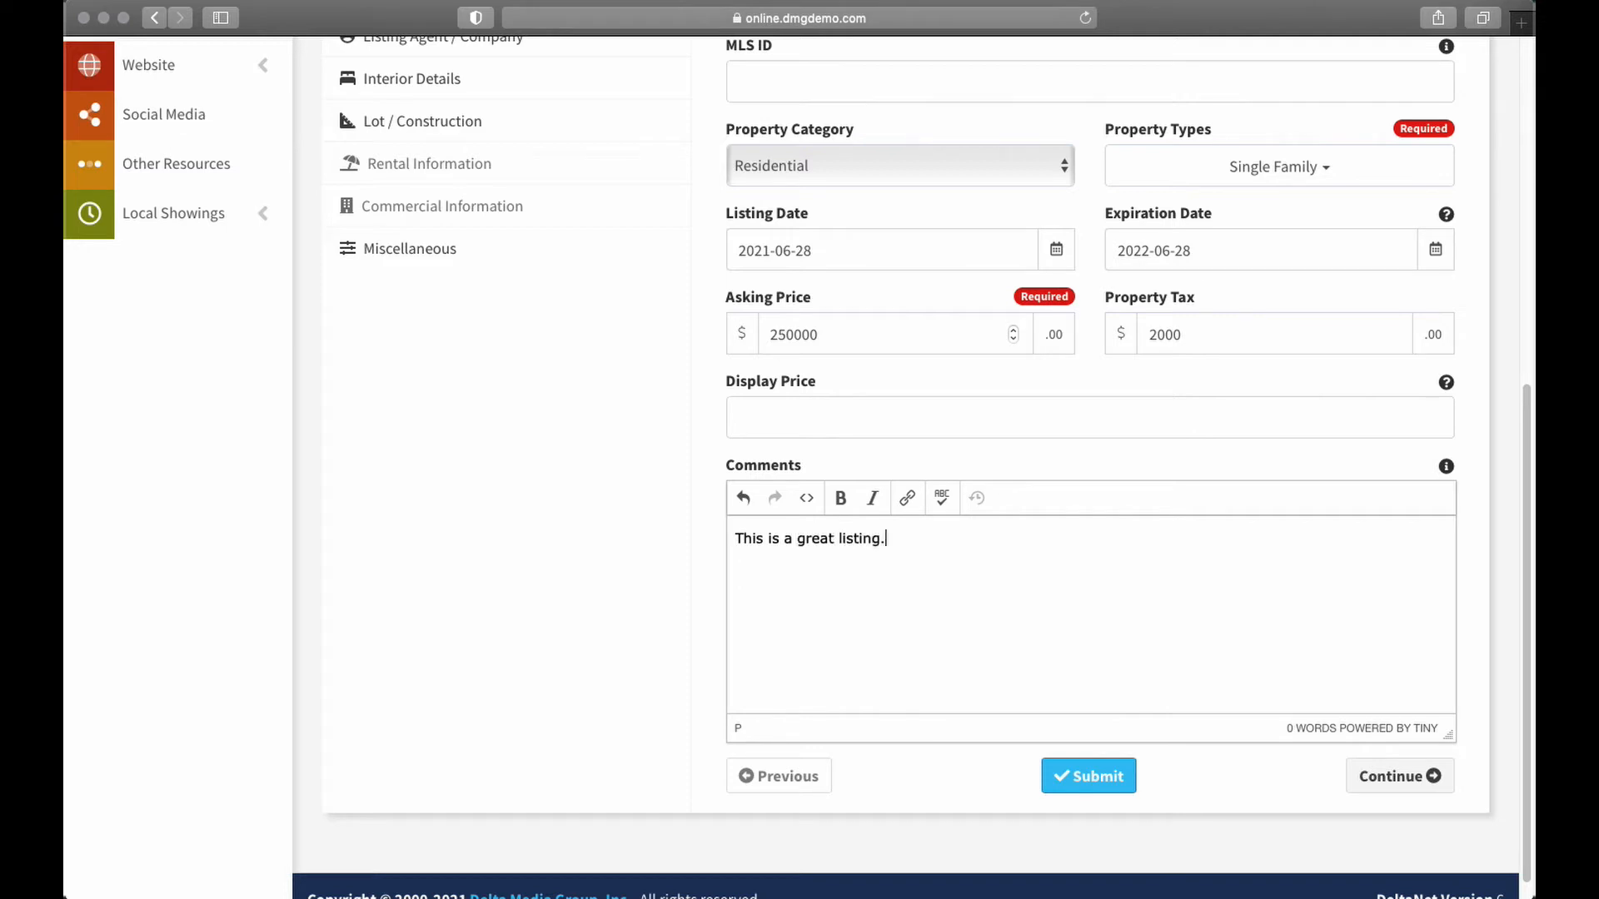
pyautogui.scroll(3, 1143, 279)
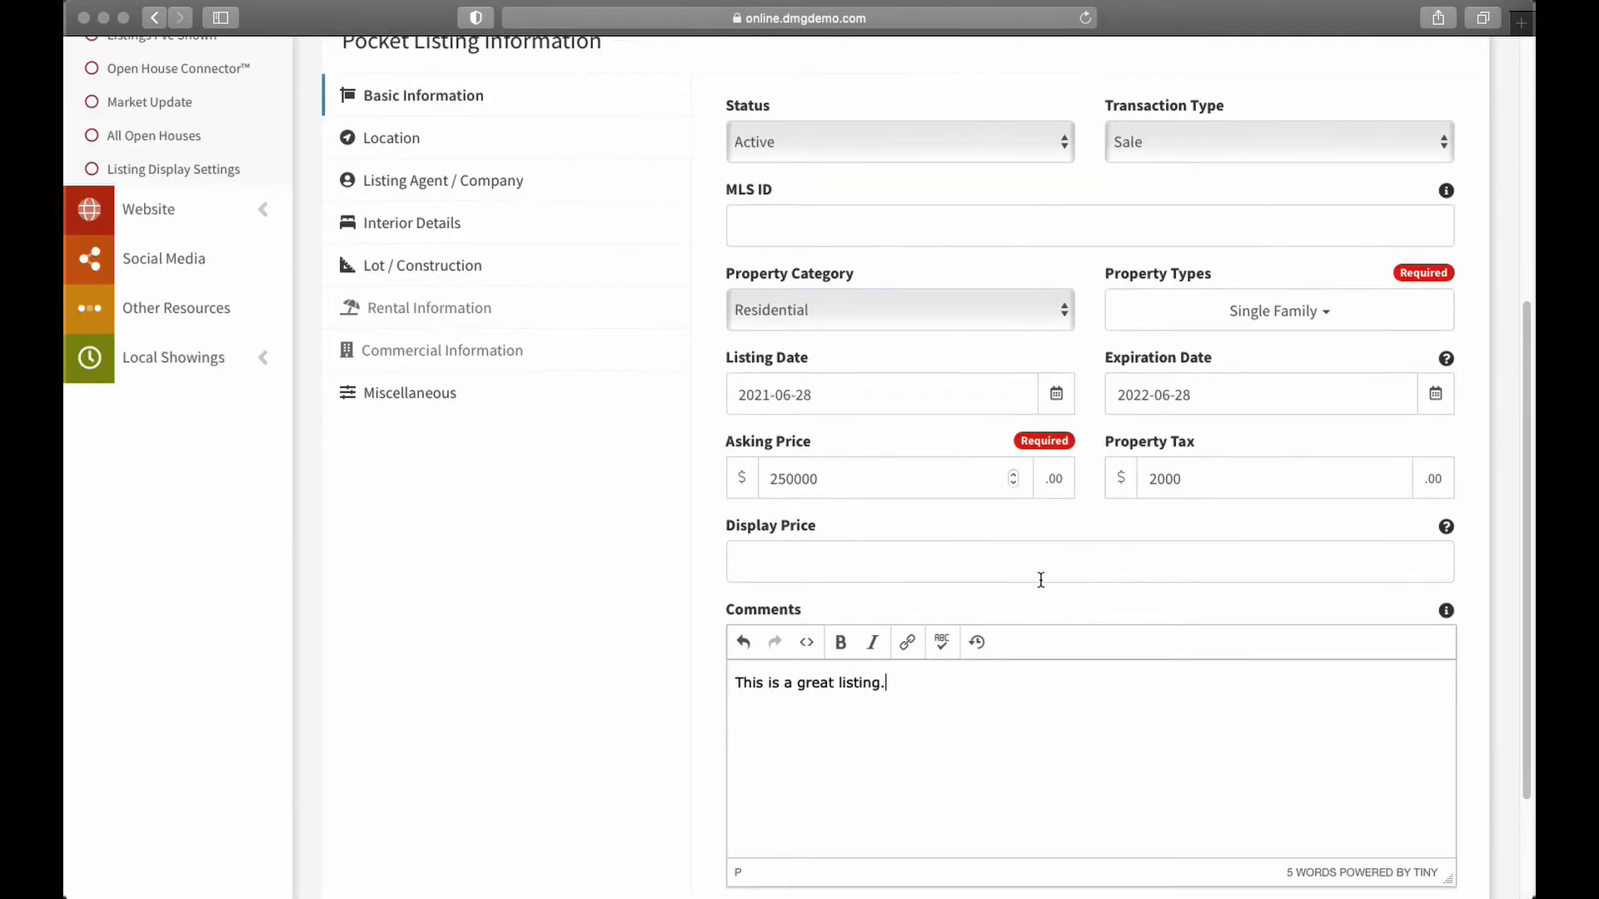
pyautogui.scroll(-2, 867, 662)
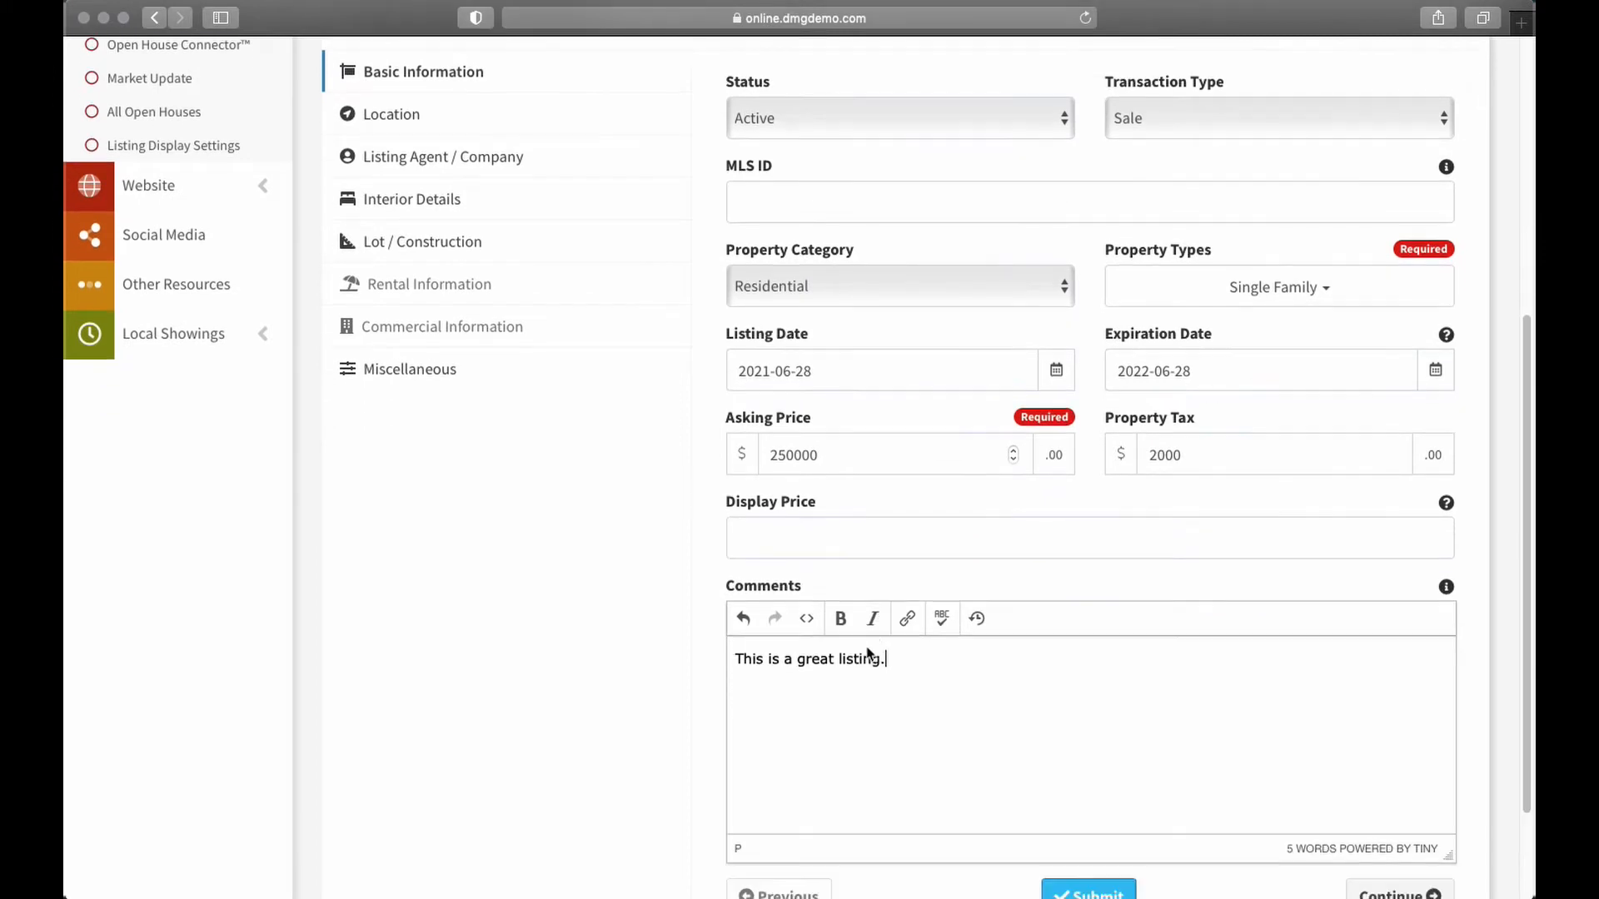
pyautogui.scroll(-3, 854, 658)
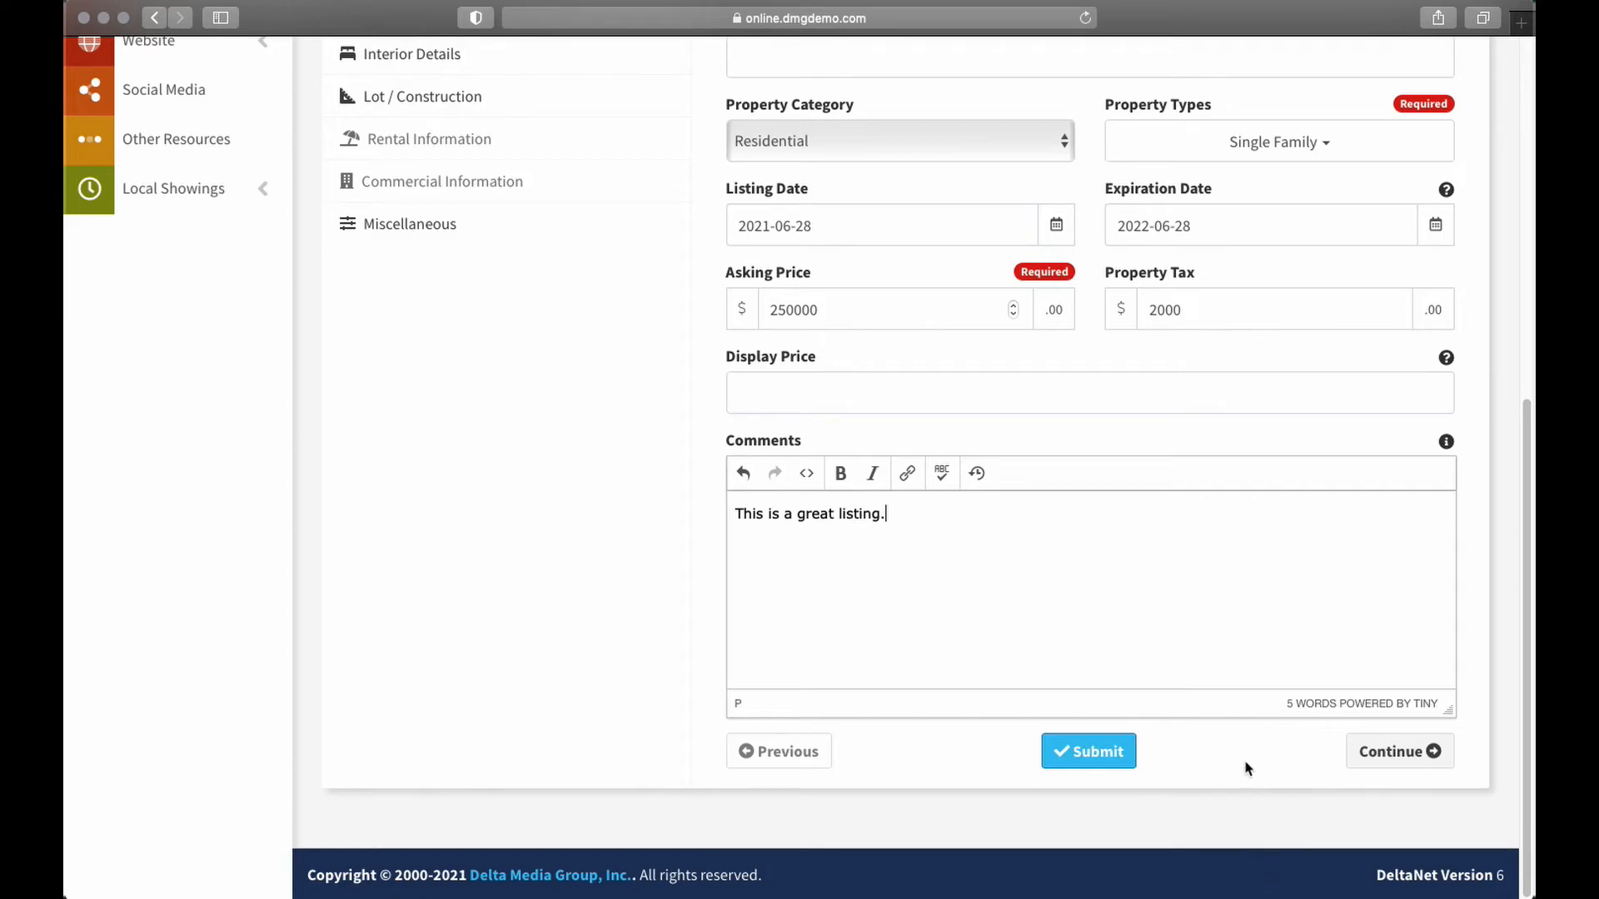
pyautogui.scroll(5, 1185, 692)
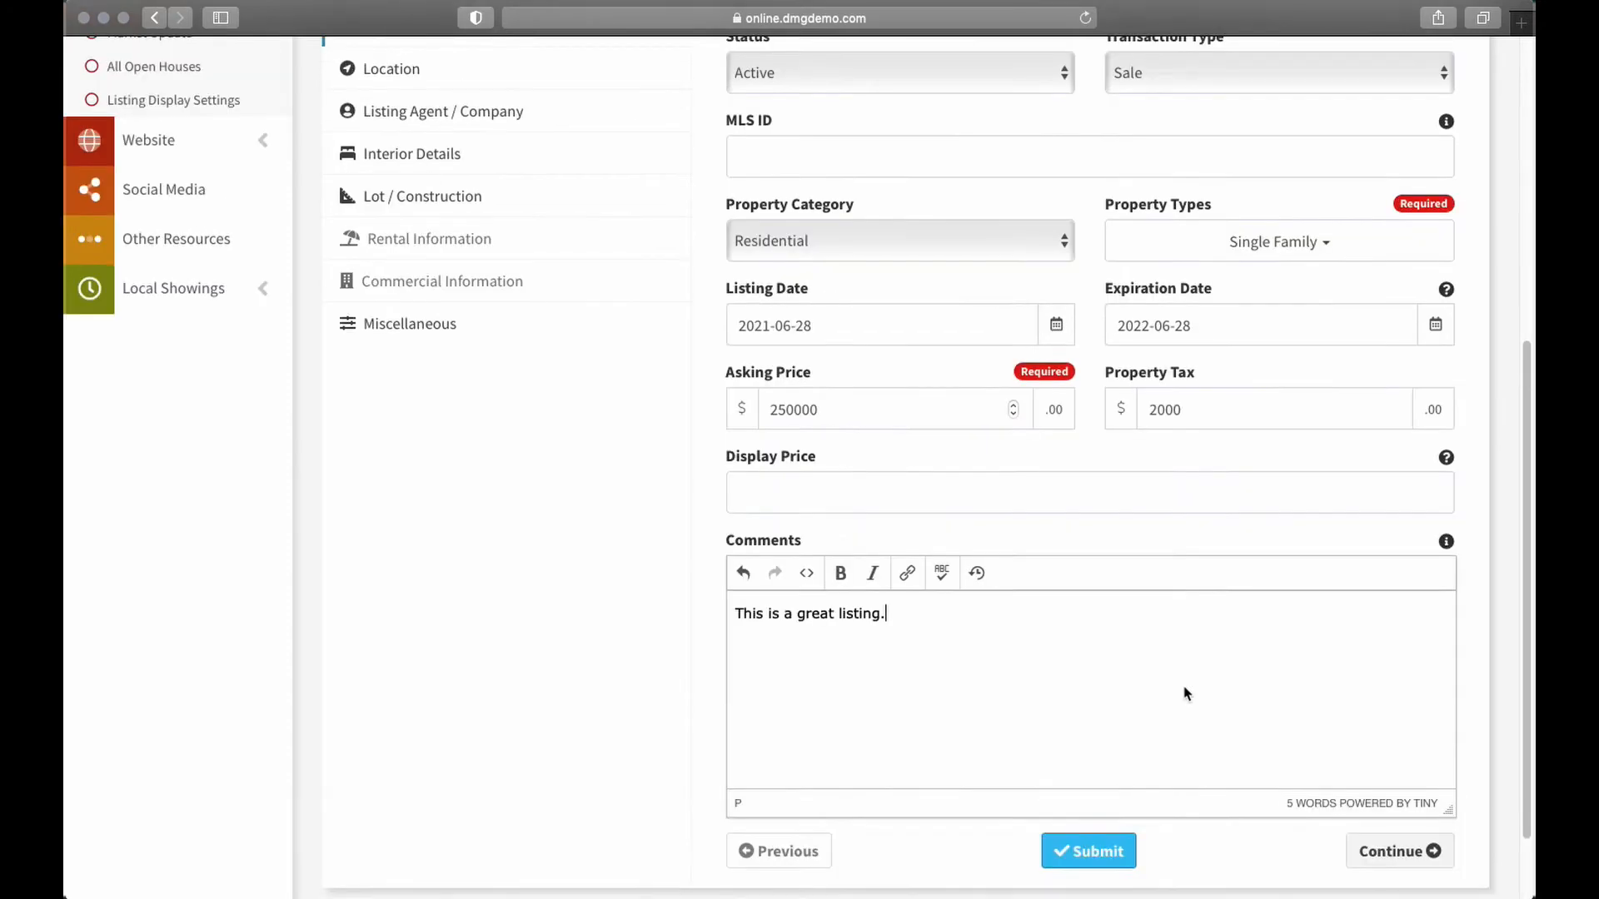
pyautogui.scroll(-5, 1207, 563)
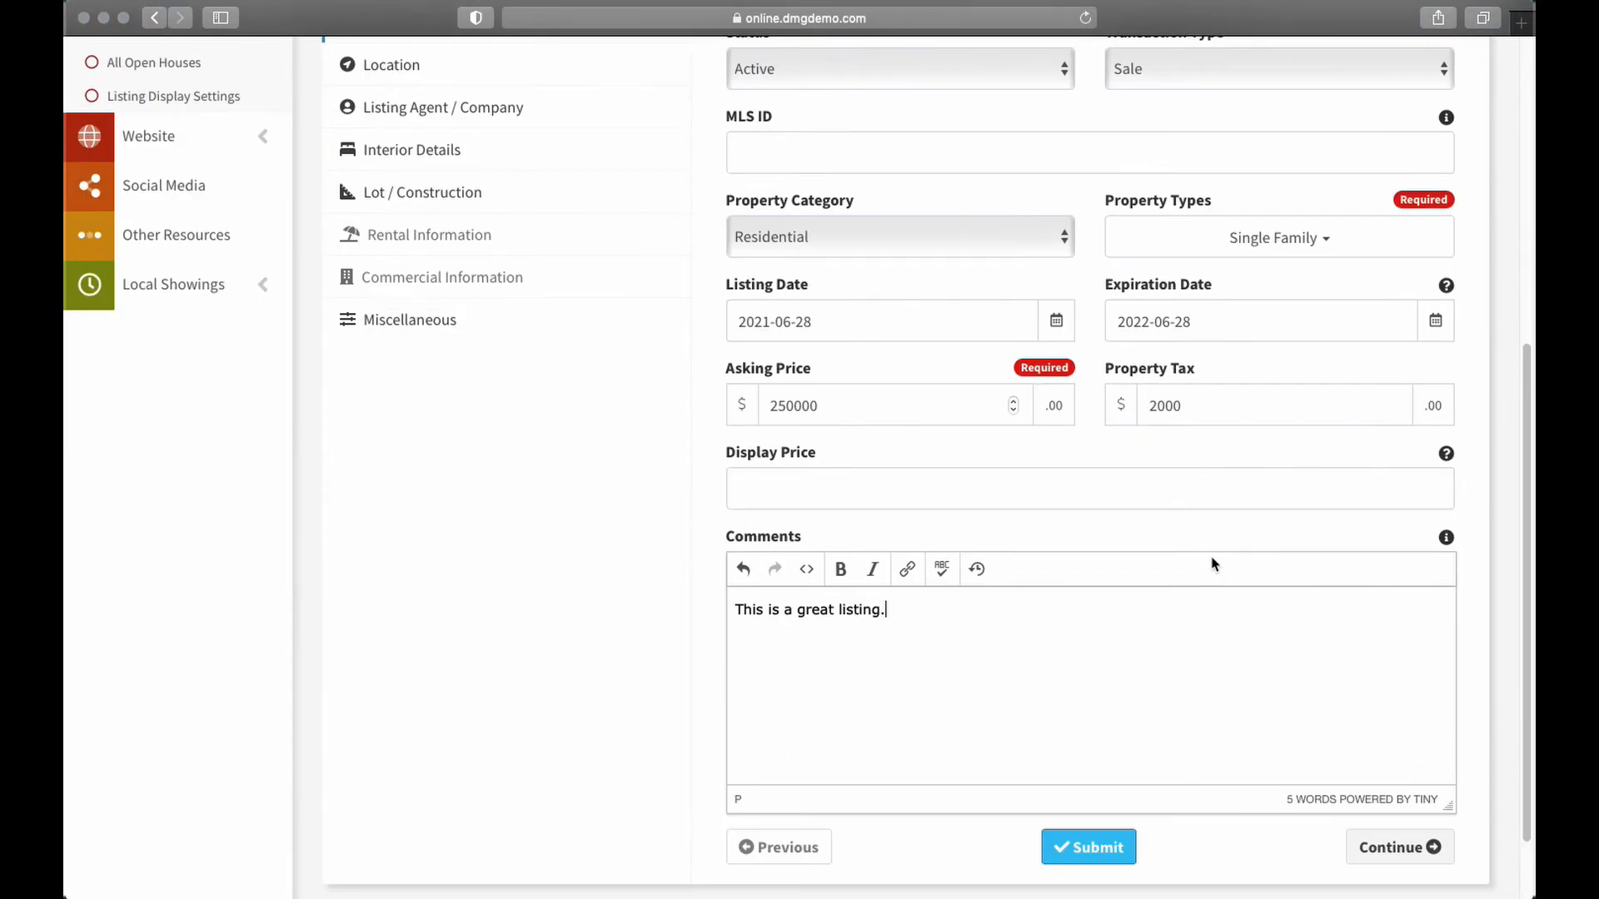
# Continue to the Location section and enter the property's street address
pyautogui.click(1399, 751)
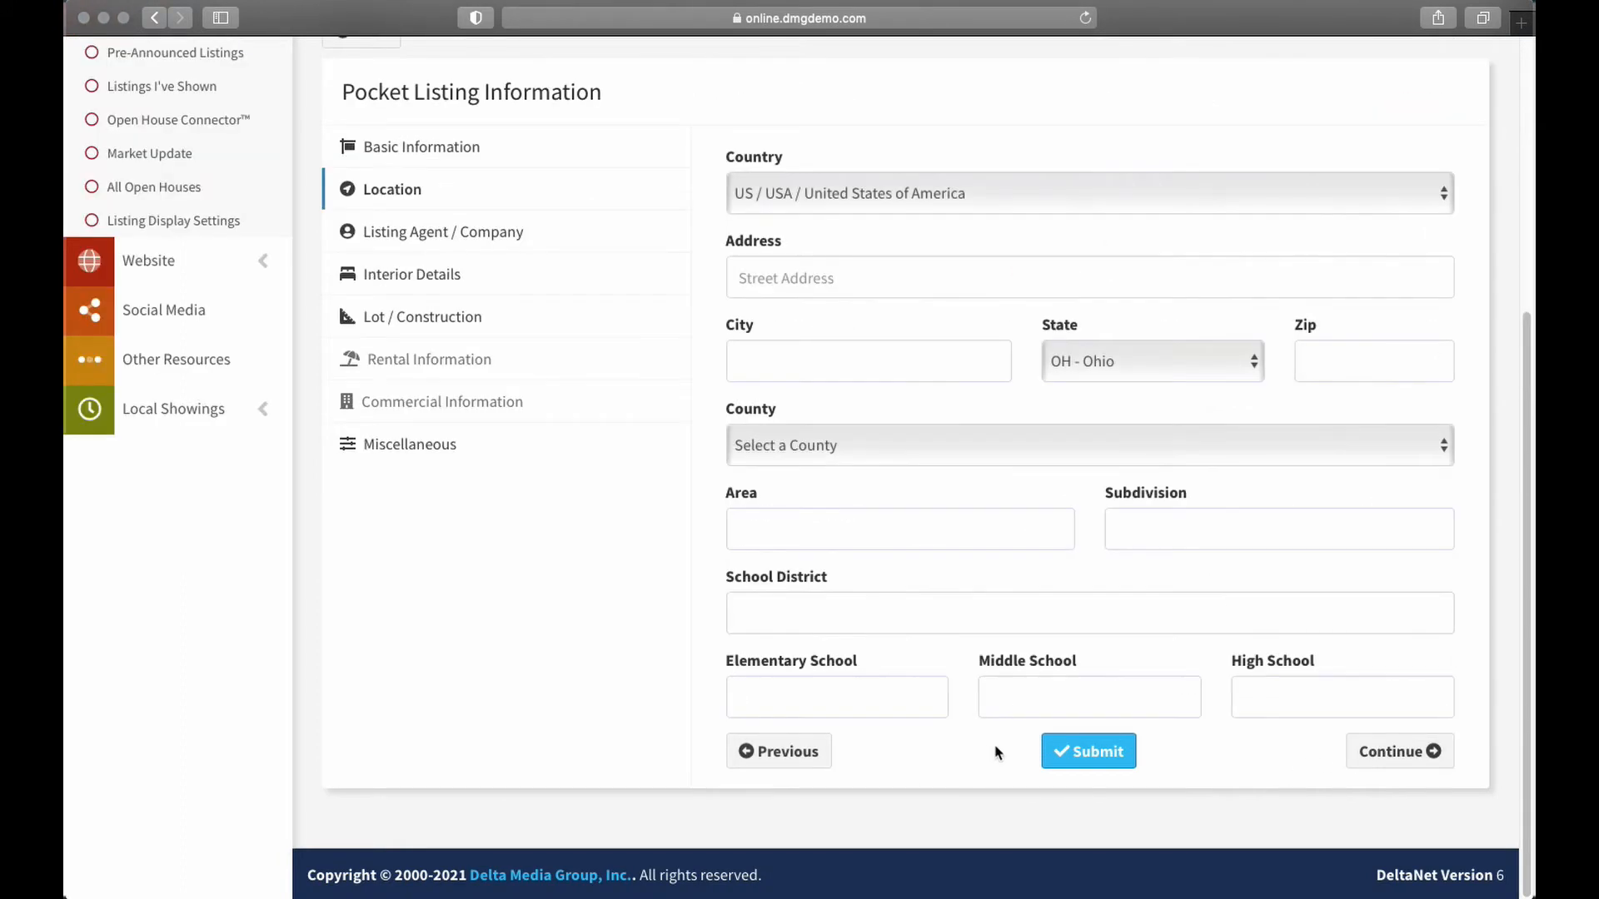
pyautogui.click(800, 277)
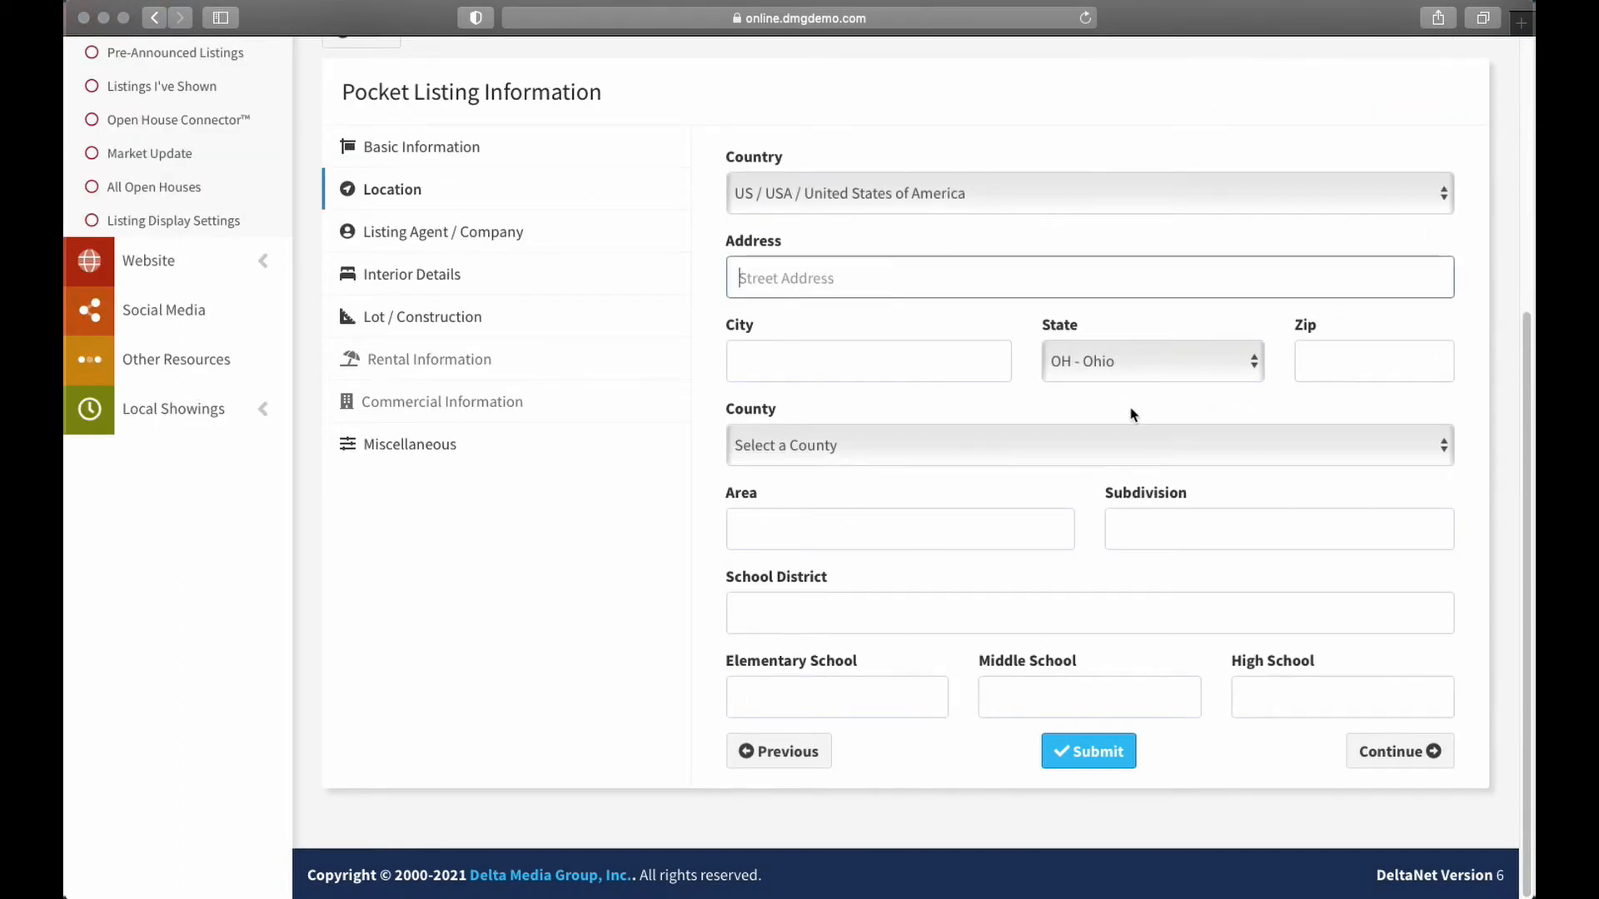
pyautogui.write('123 main st')
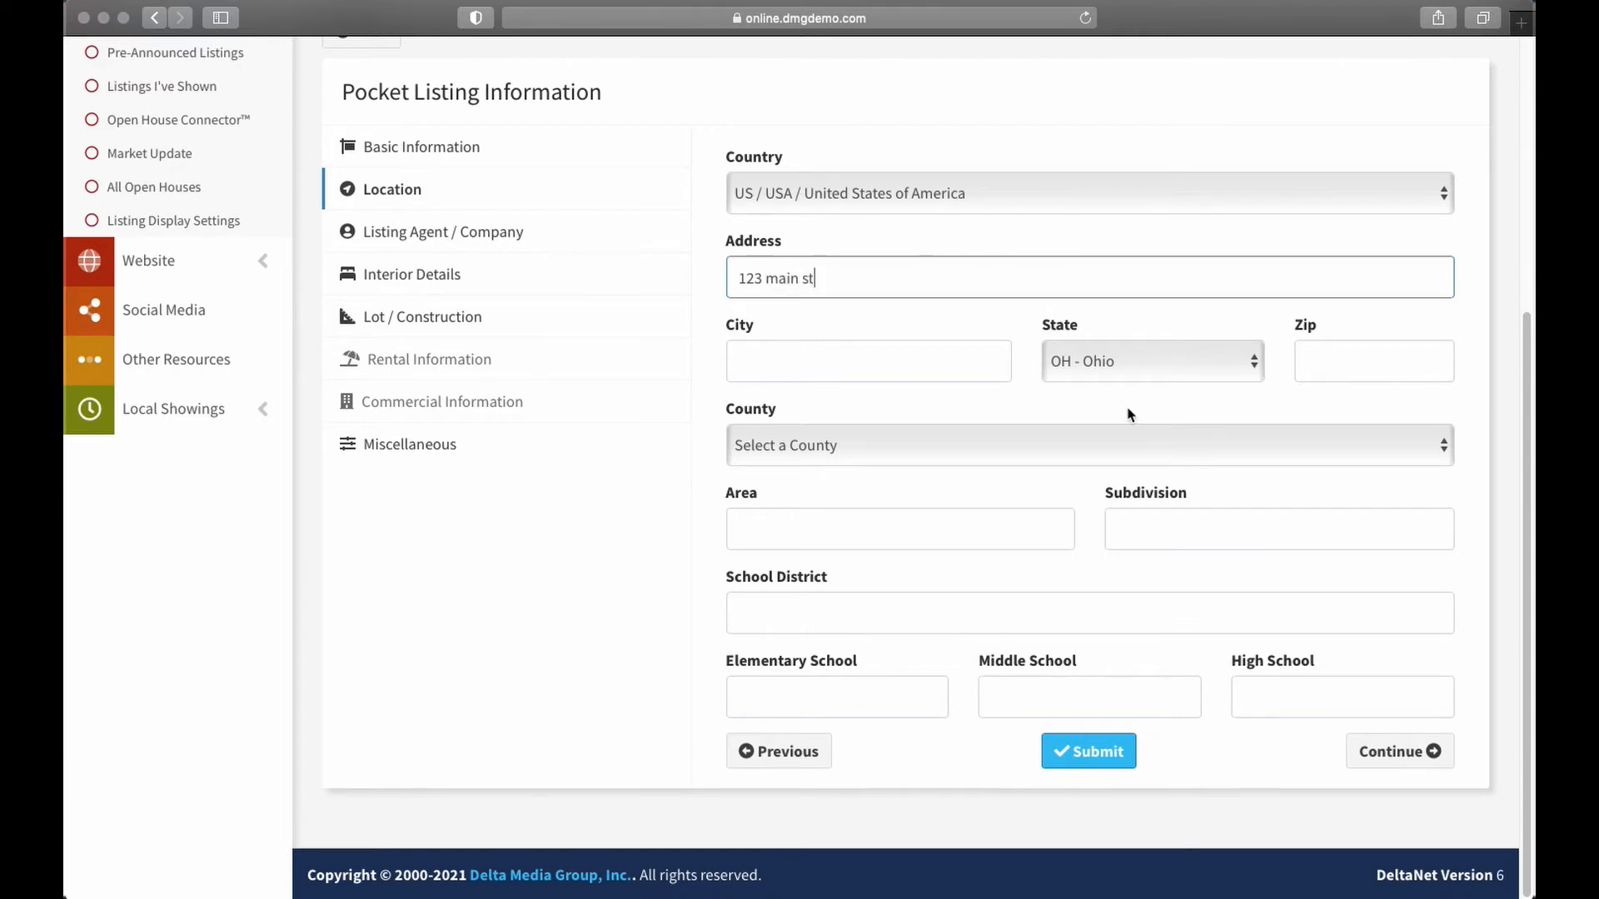
# Fill in city Canton and zip code 44705, fixing the typos
pyautogui.click(782, 361)
pyautogui.write('Cnat')
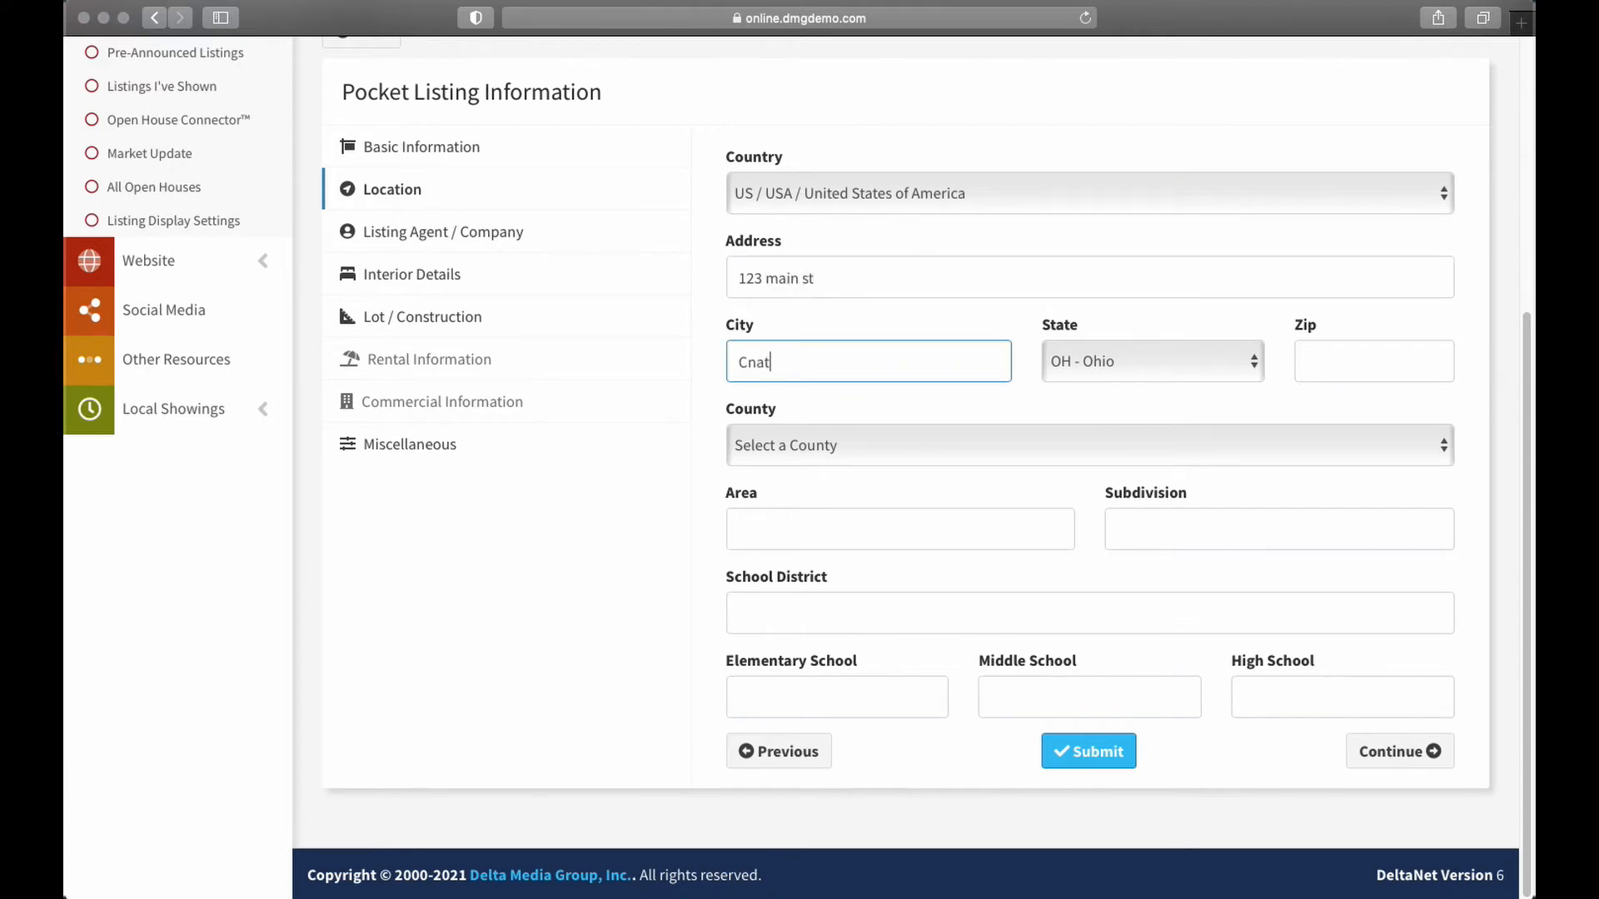
pyautogui.press('BackSpace')
pyautogui.press('BackSpace')
pyautogui.press('BackSpace')
pyautogui.write('anton')
pyautogui.press('Tab')
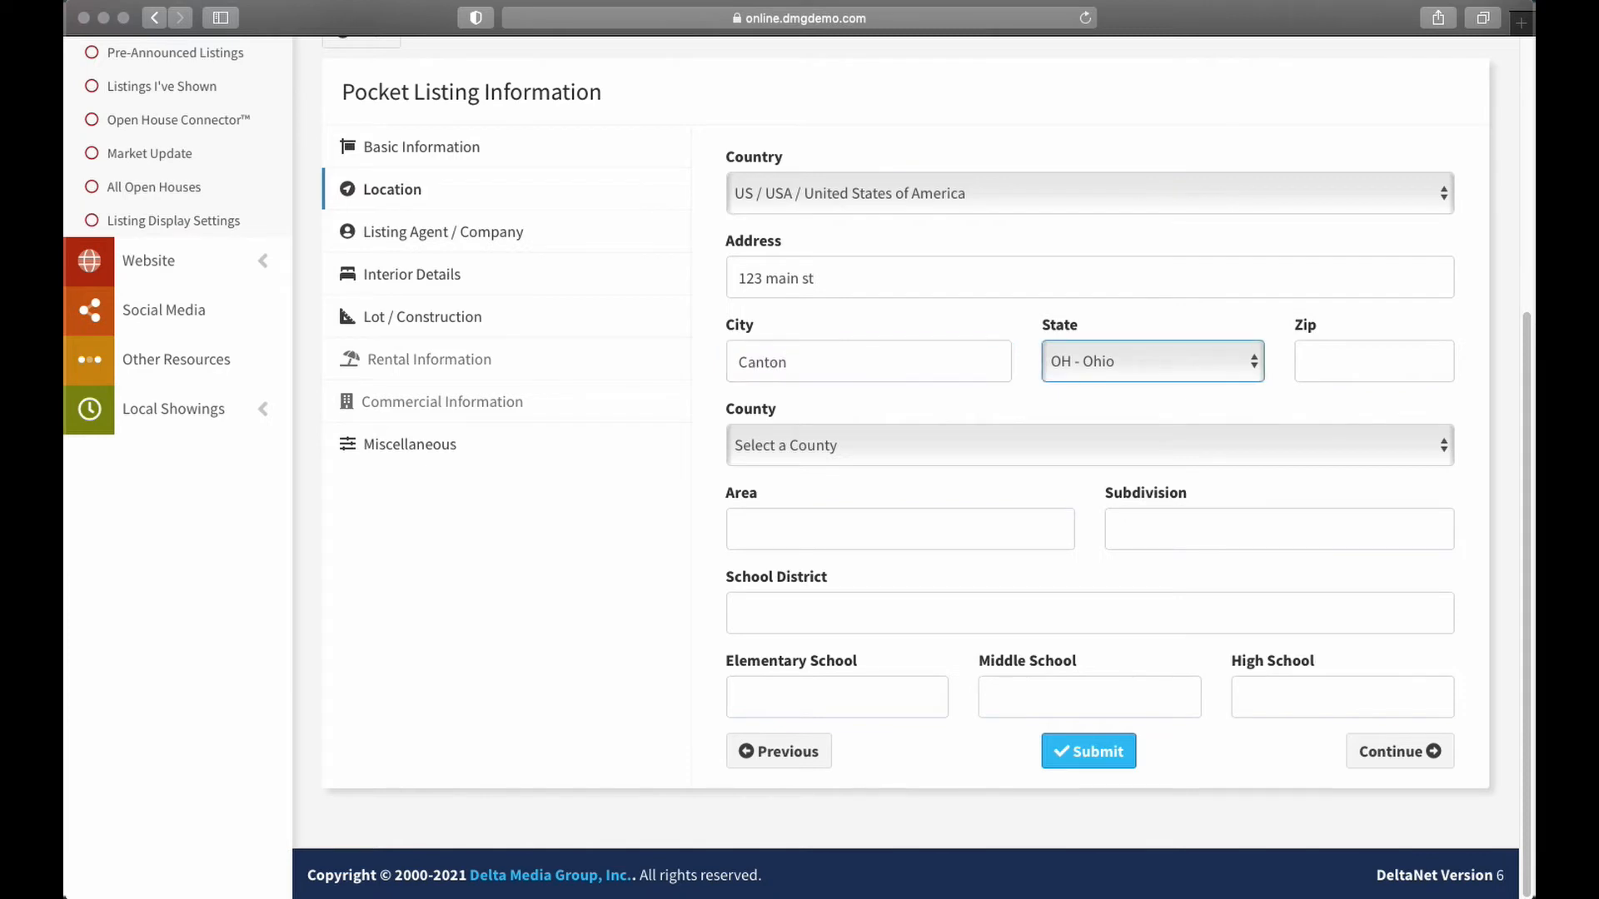
pyautogui.press('Tab')
pyautogui.write('44708')
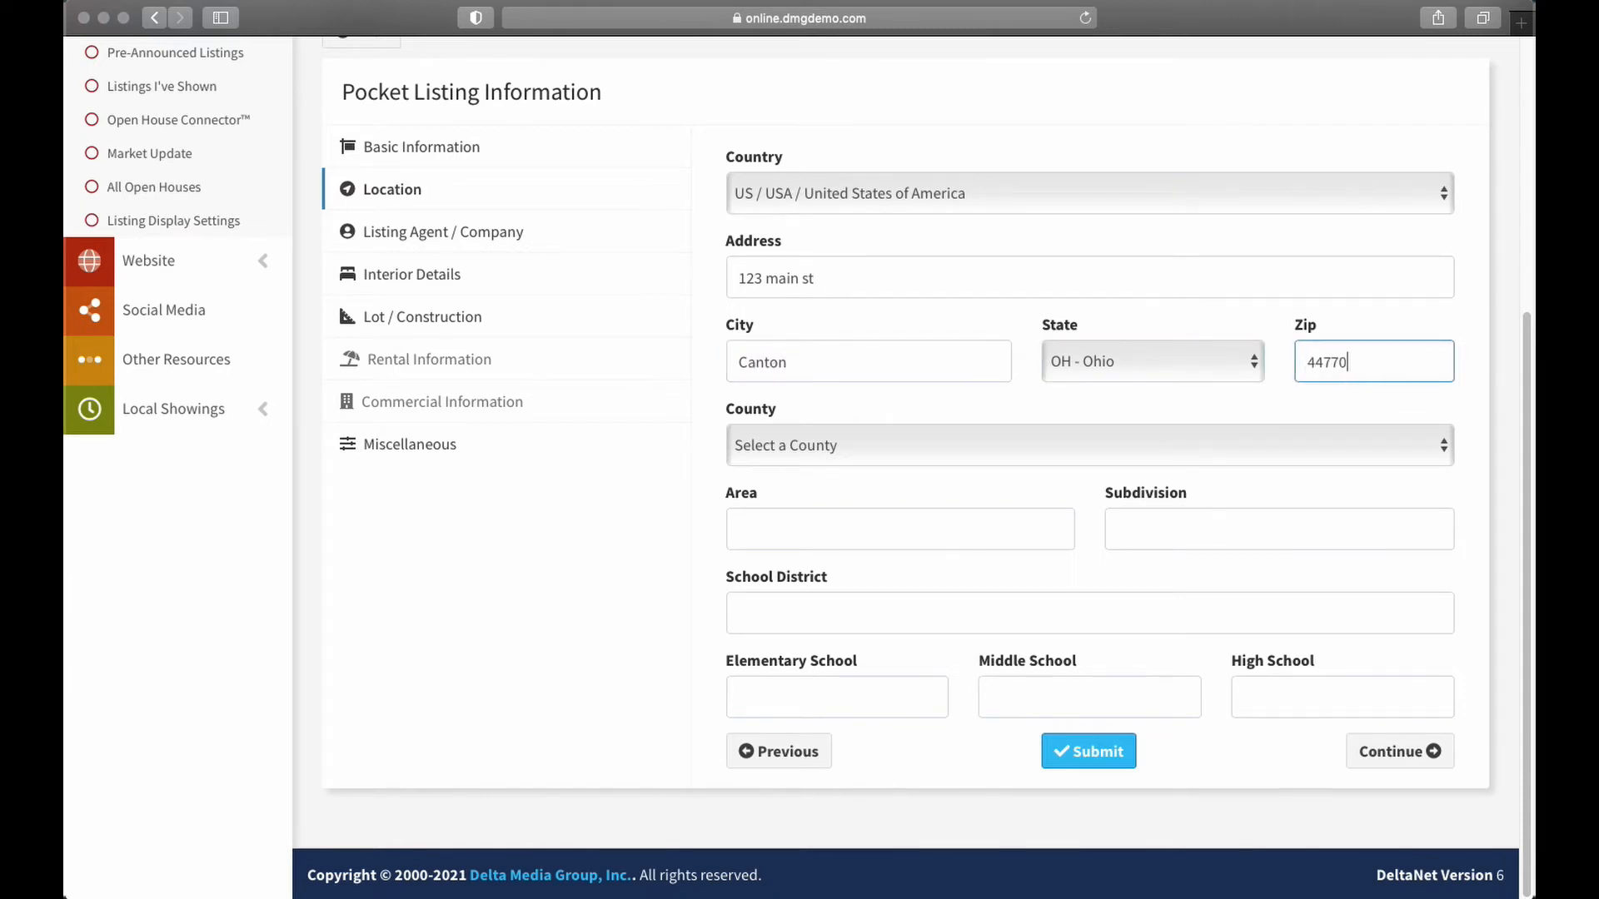
pyautogui.press('BackSpace')
pyautogui.press('BackSpace')
pyautogui.write('05')
# Replace the street address with the corrected address
pyautogui.doubleClick(791, 283)
pyautogui.doubleClick(791, 280)
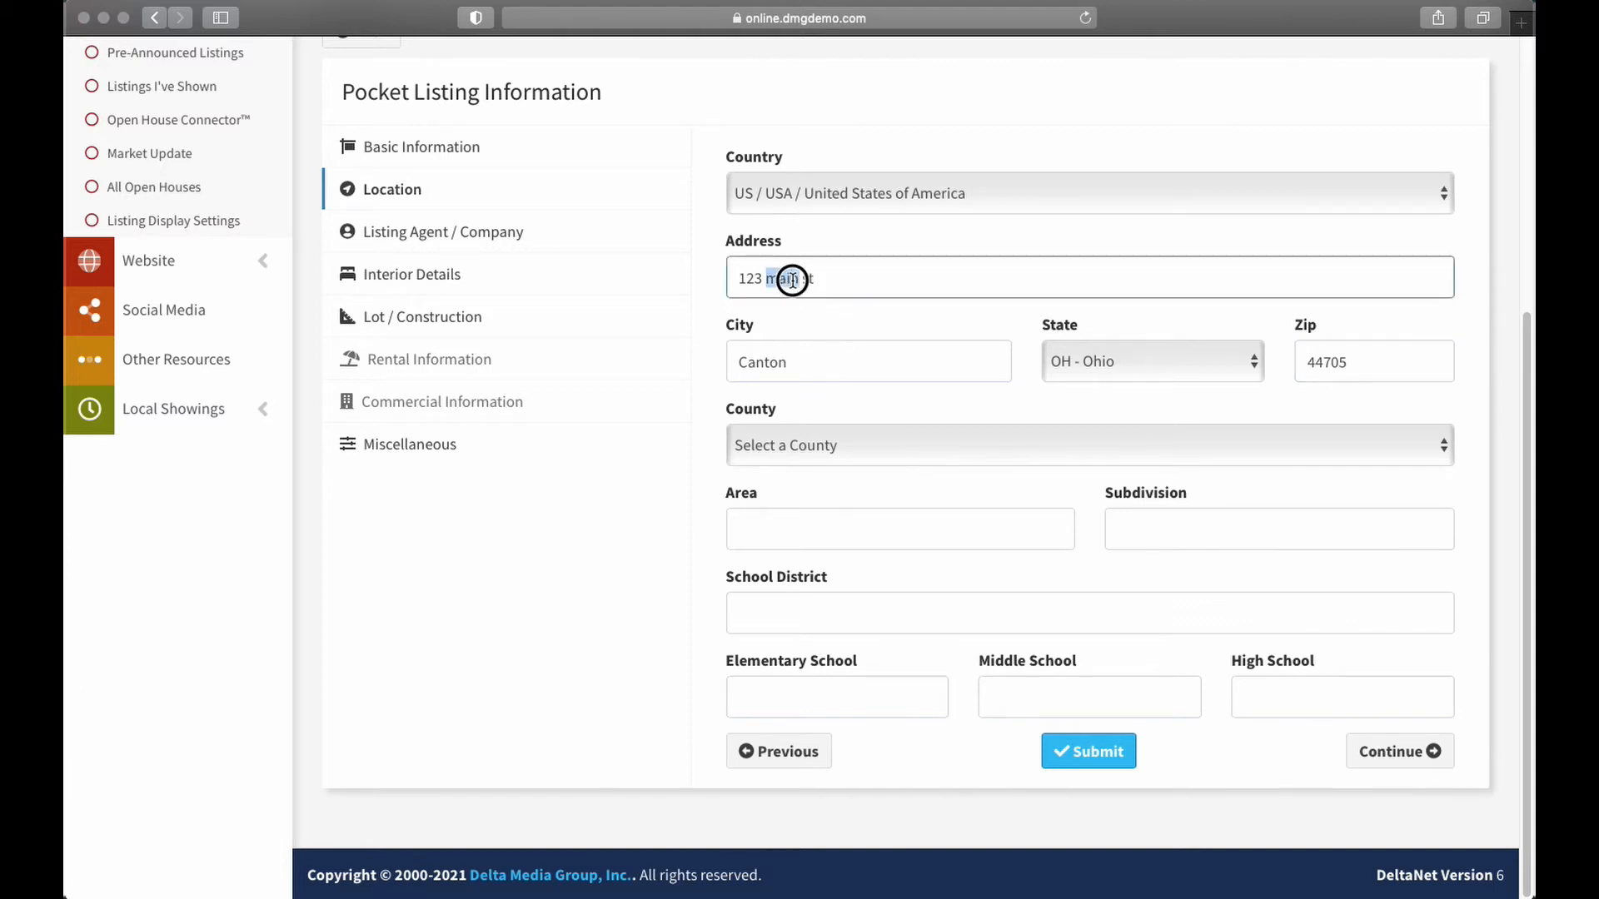
pyautogui.tripleClick(792, 282)
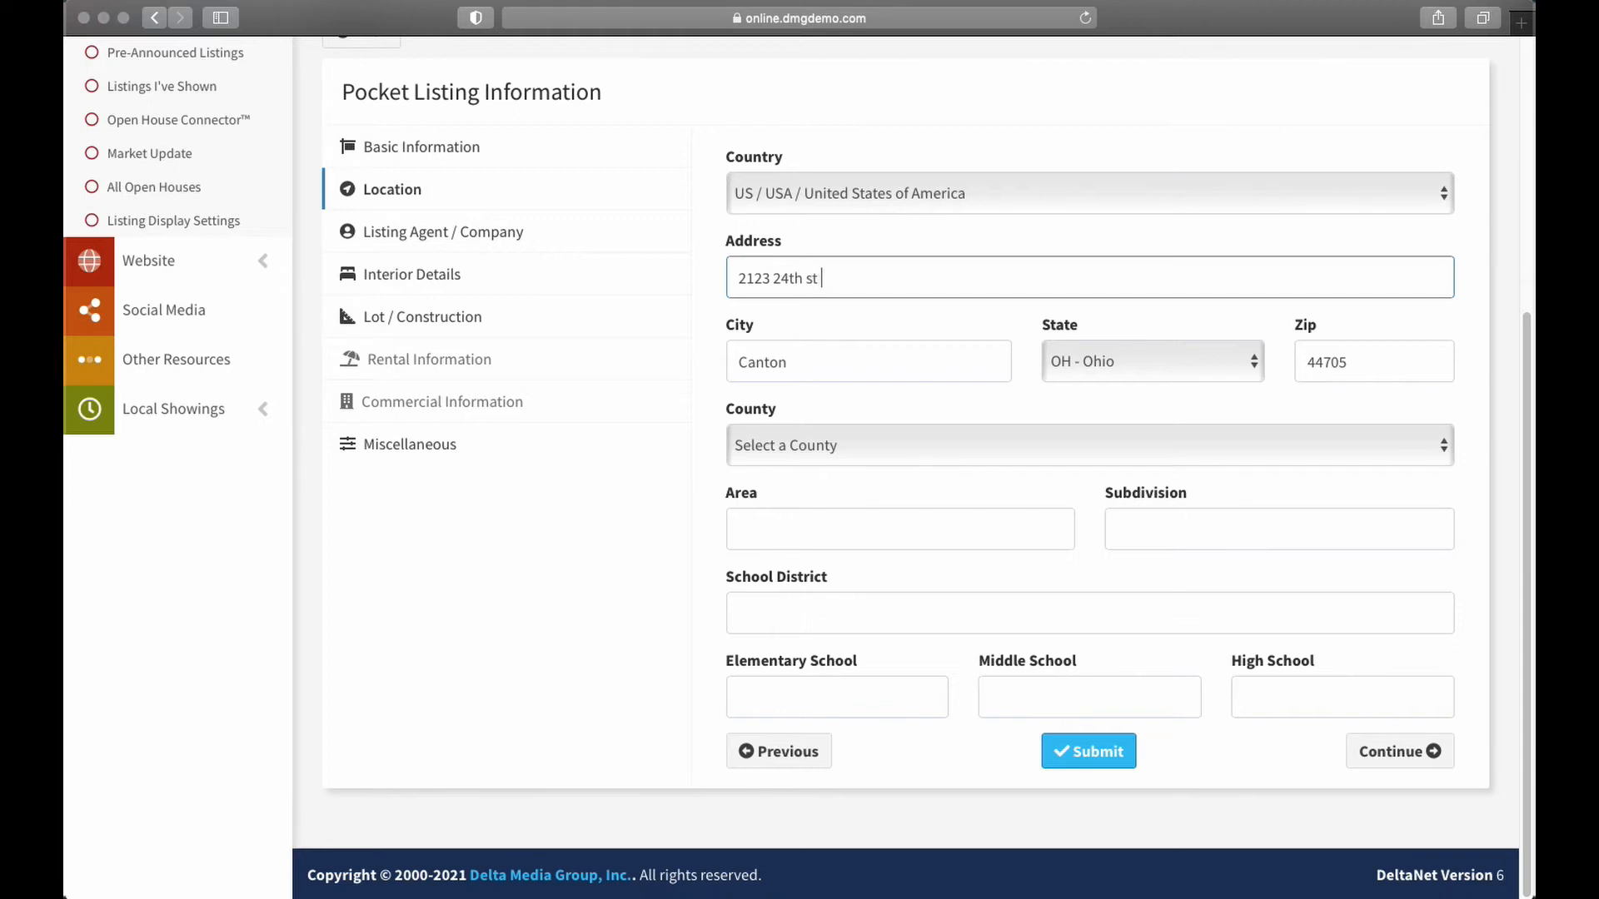
# Choose Stark as the county and enter Plain Local as the school district
pyautogui.click(857, 454)
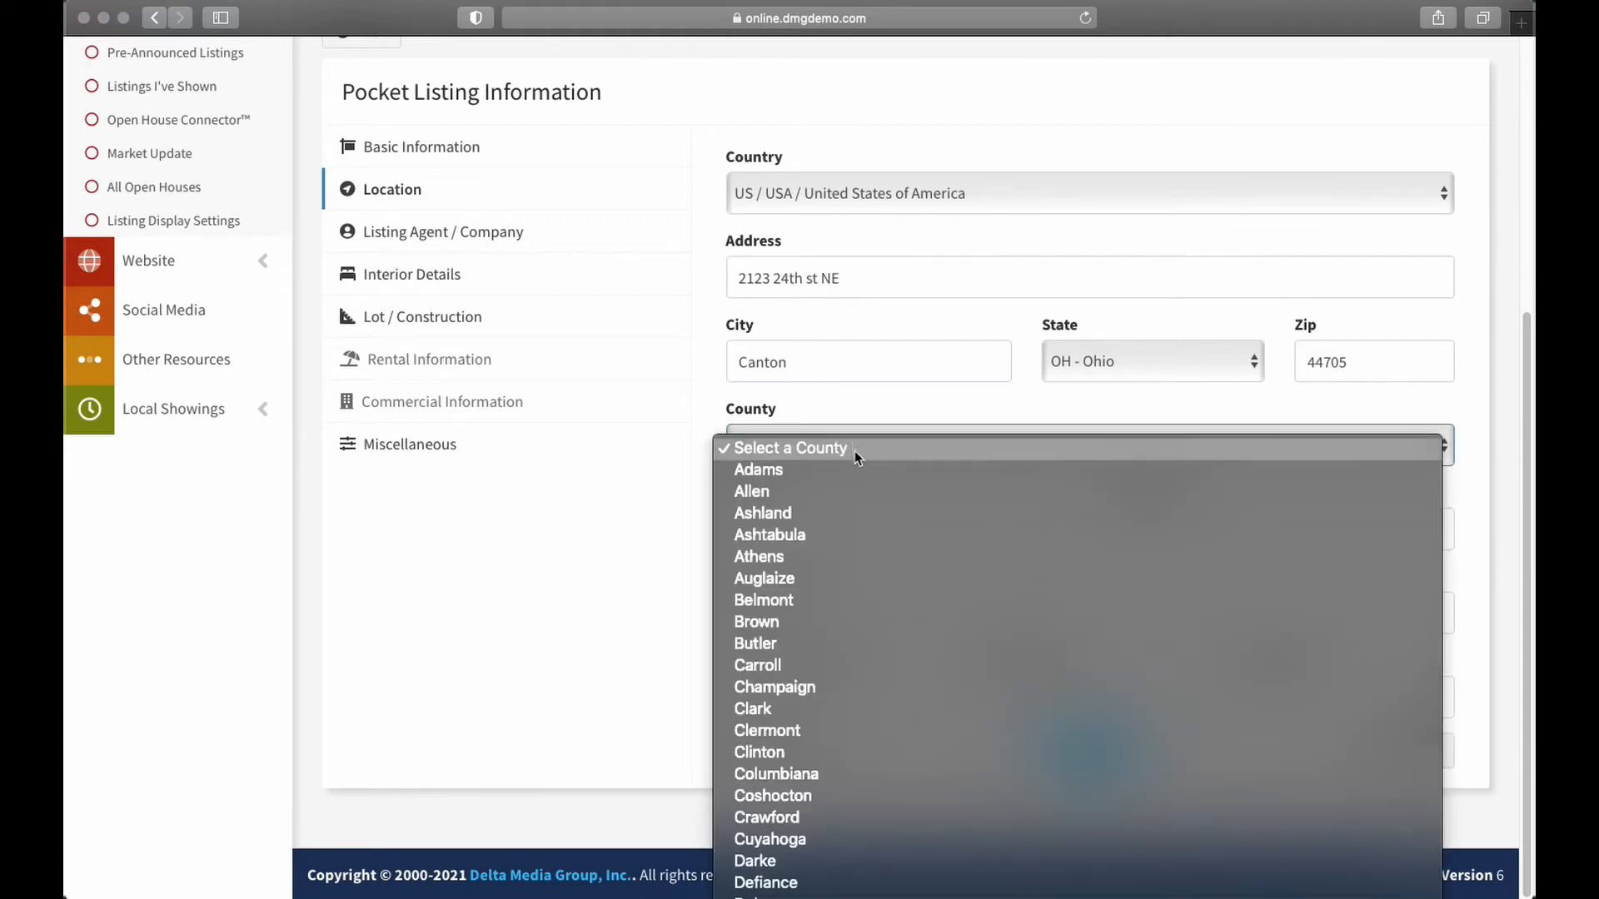
pyautogui.scroll(-10, 1077, 666)
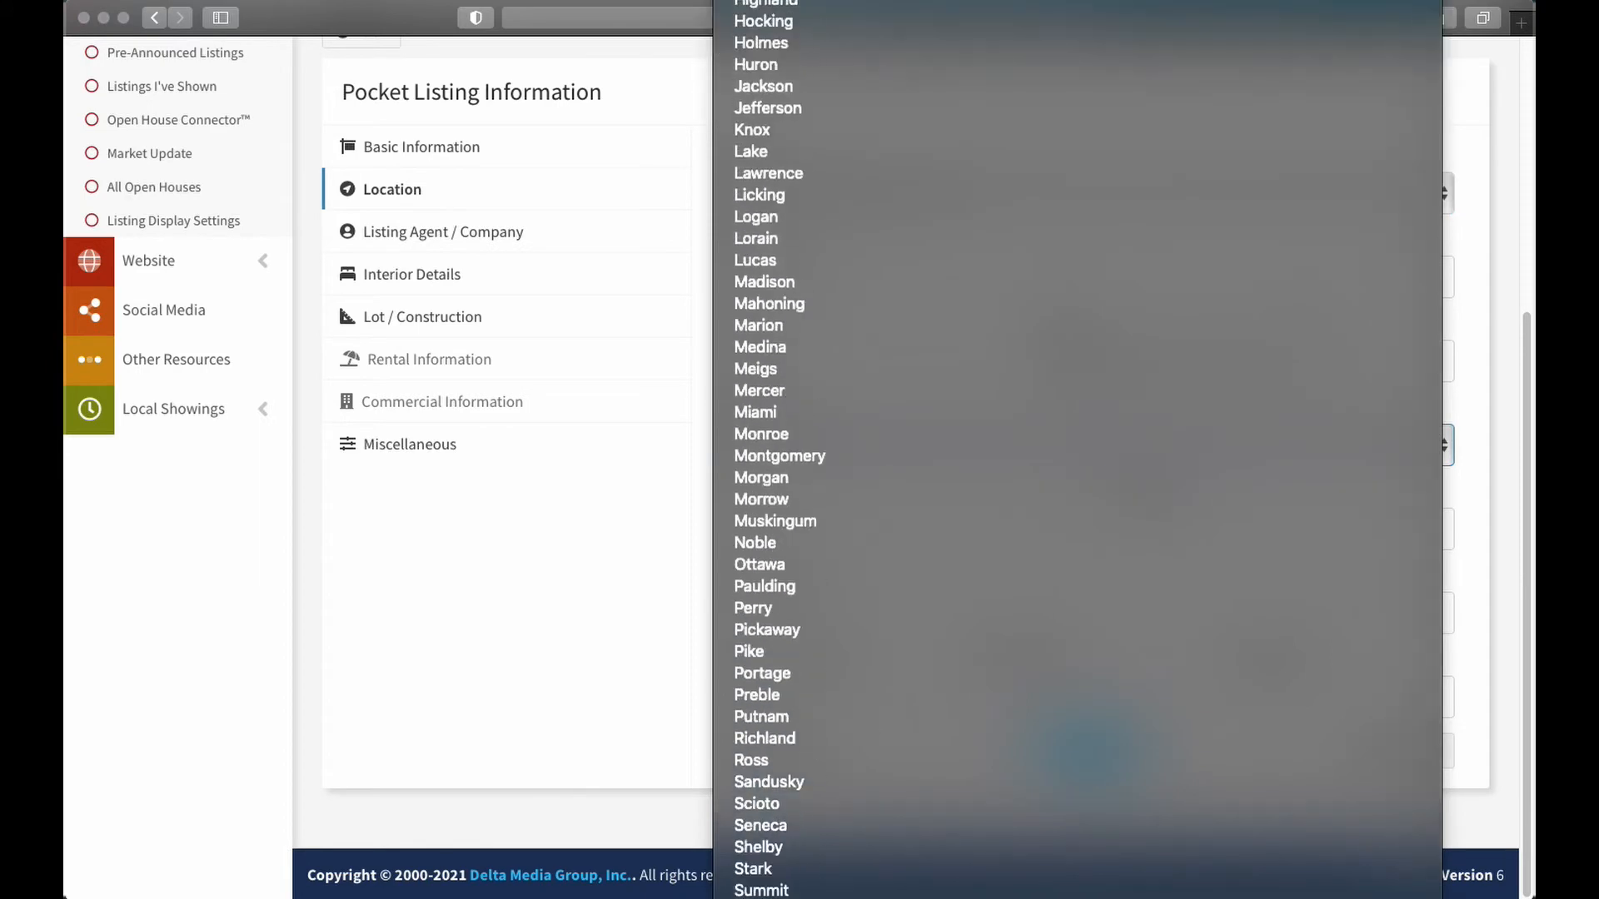
pyautogui.click(753, 869)
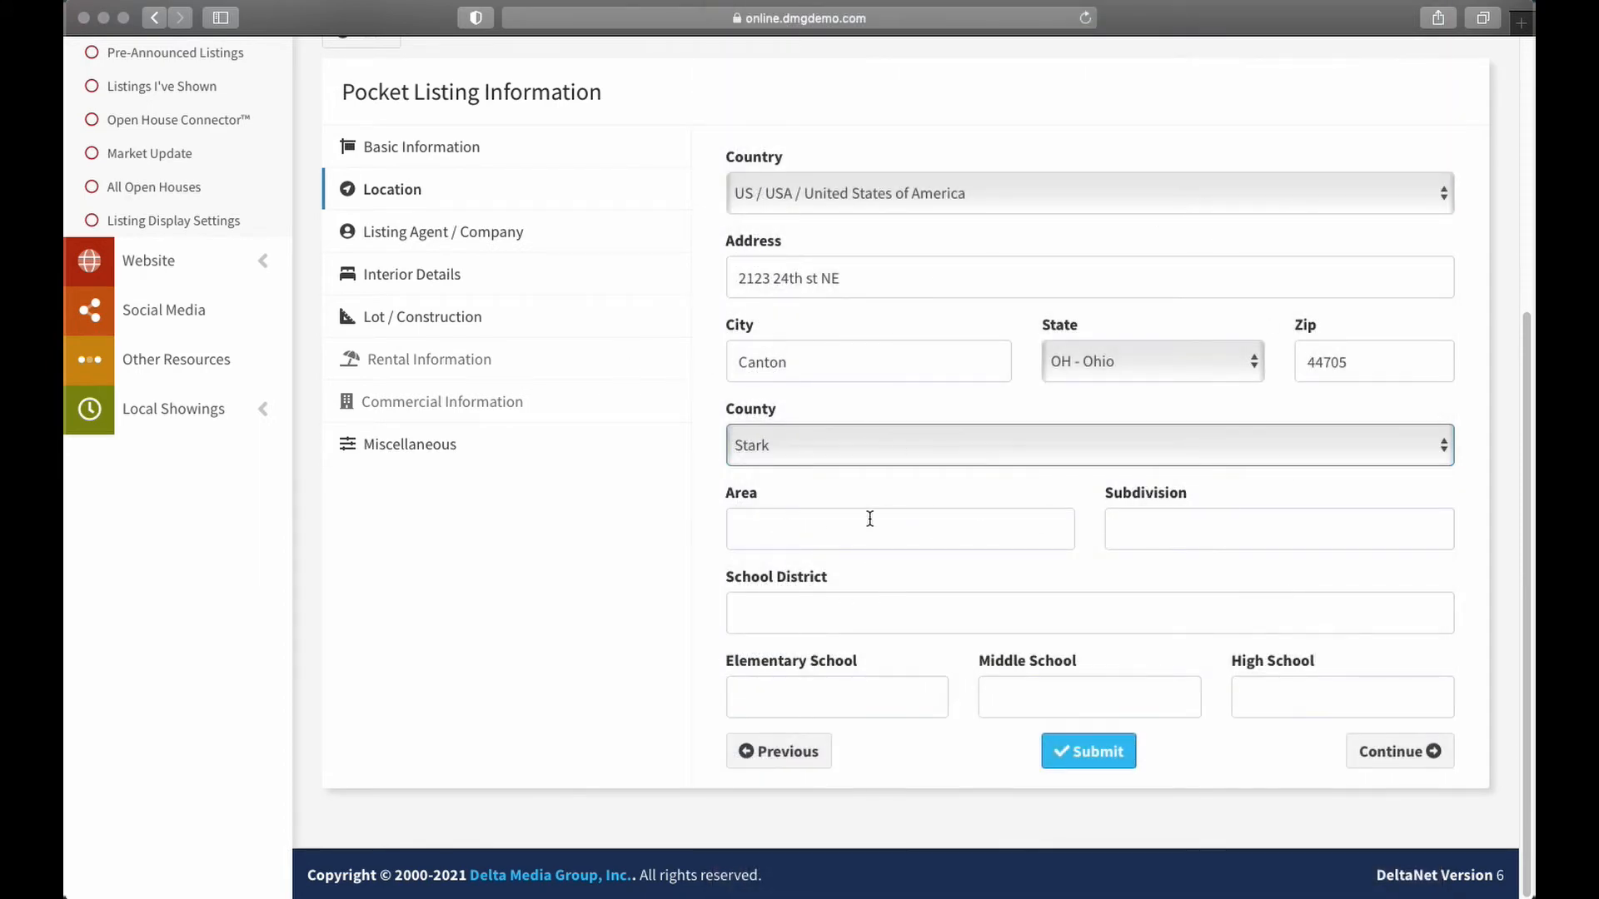
pyautogui.click(781, 522)
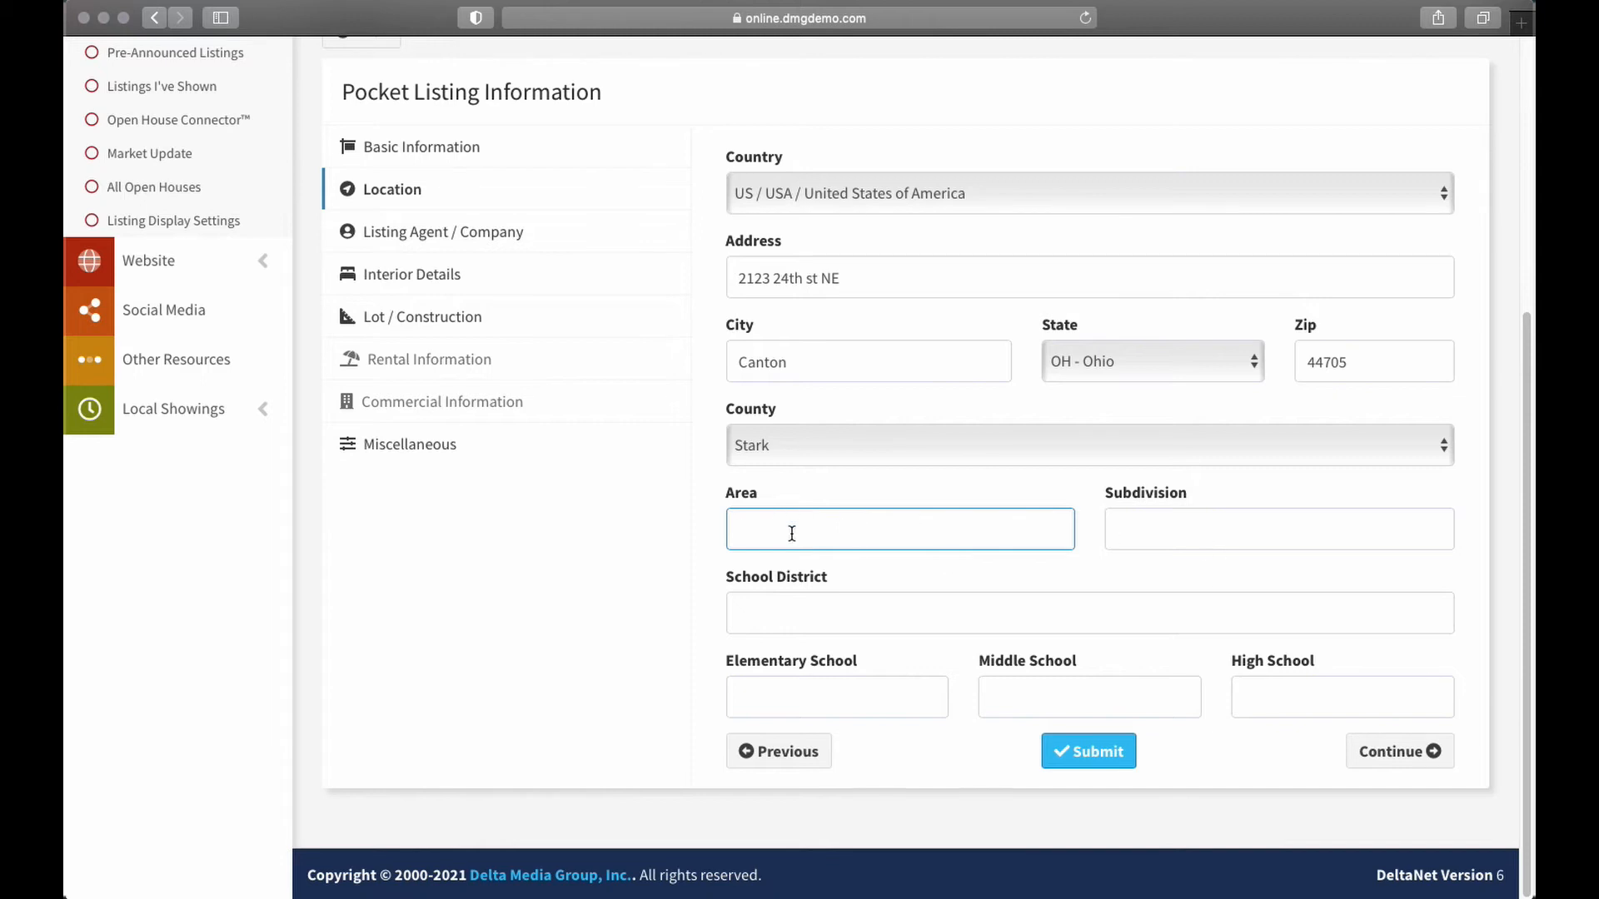
pyautogui.click(742, 620)
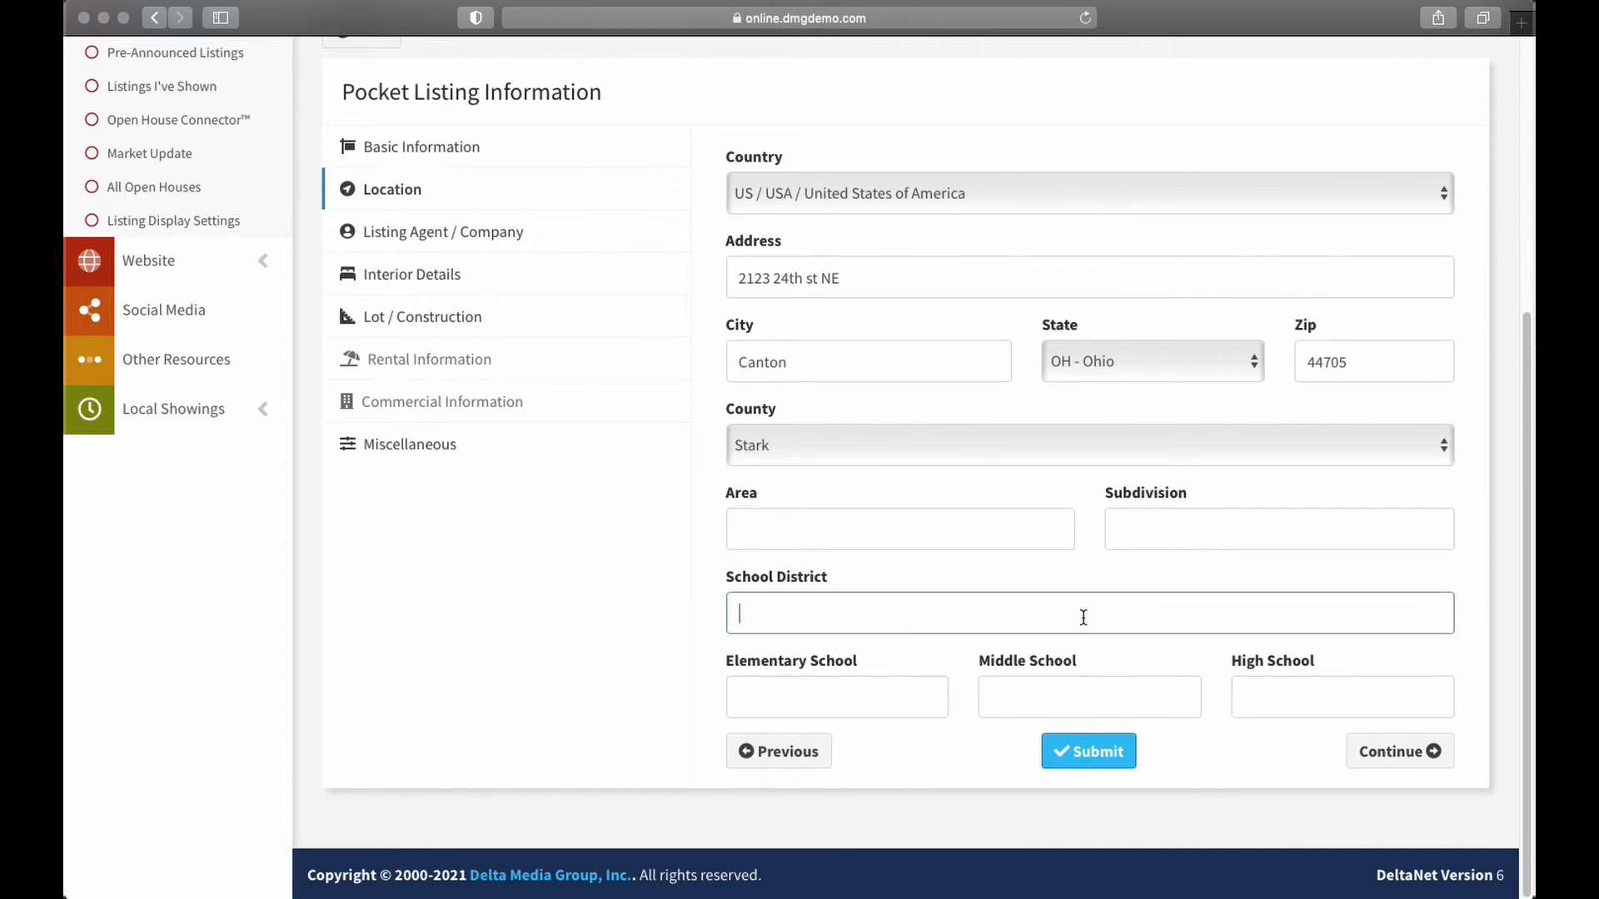
pyautogui.write('Plain Local')
pyautogui.click(832, 697)
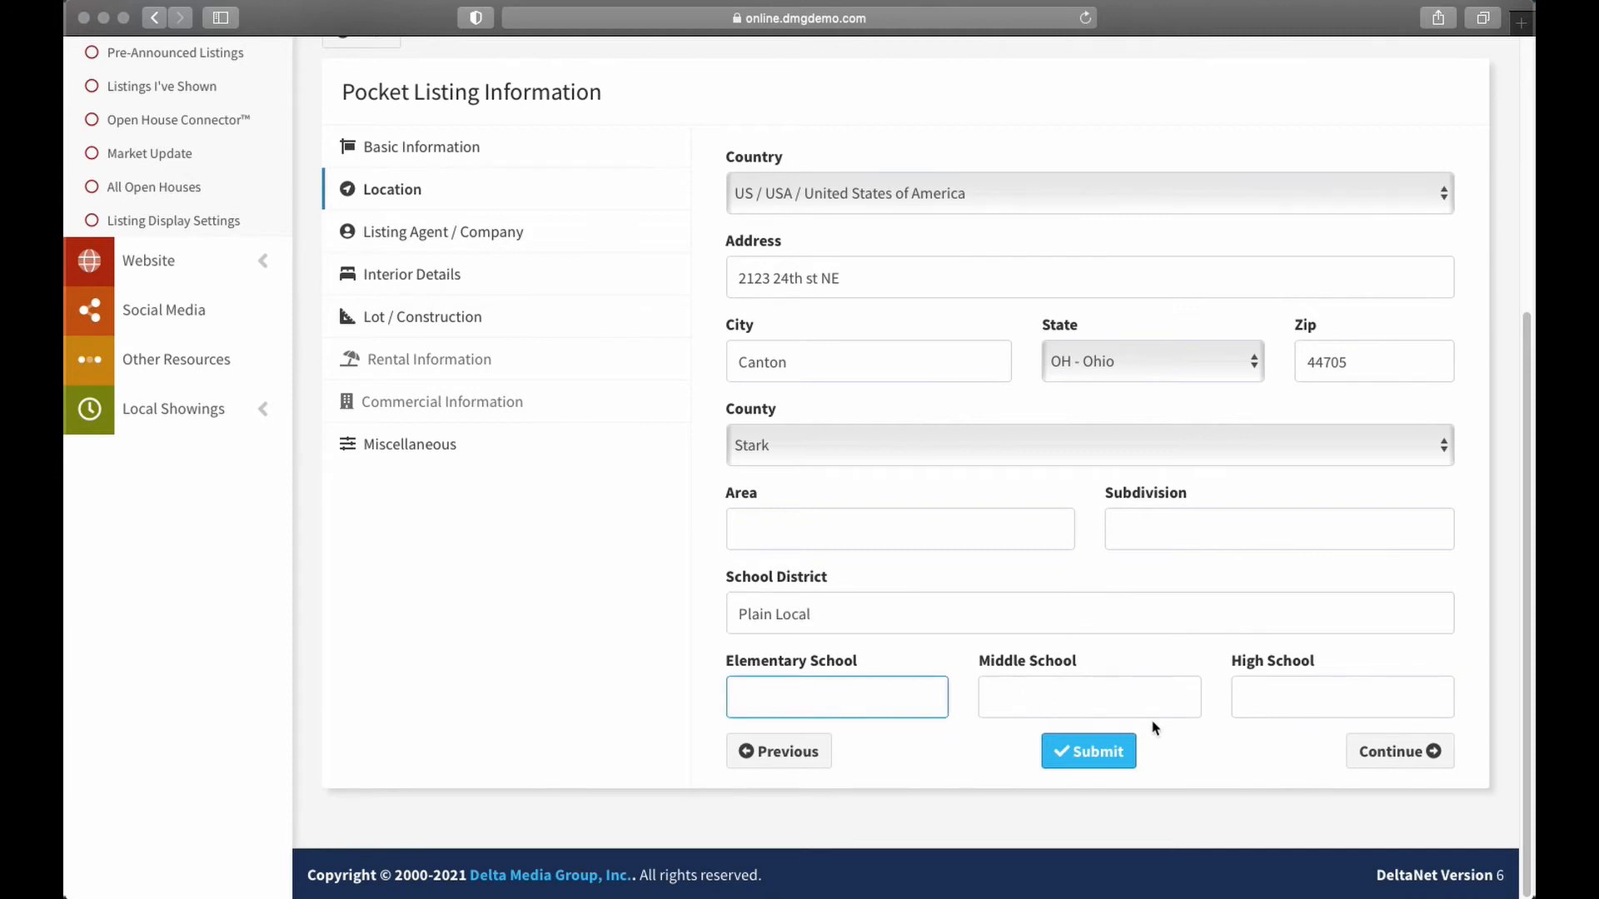
# On Listing Agent / Company, leave the co-listing agent unset and its phone blank
pyautogui.click(1397, 752)
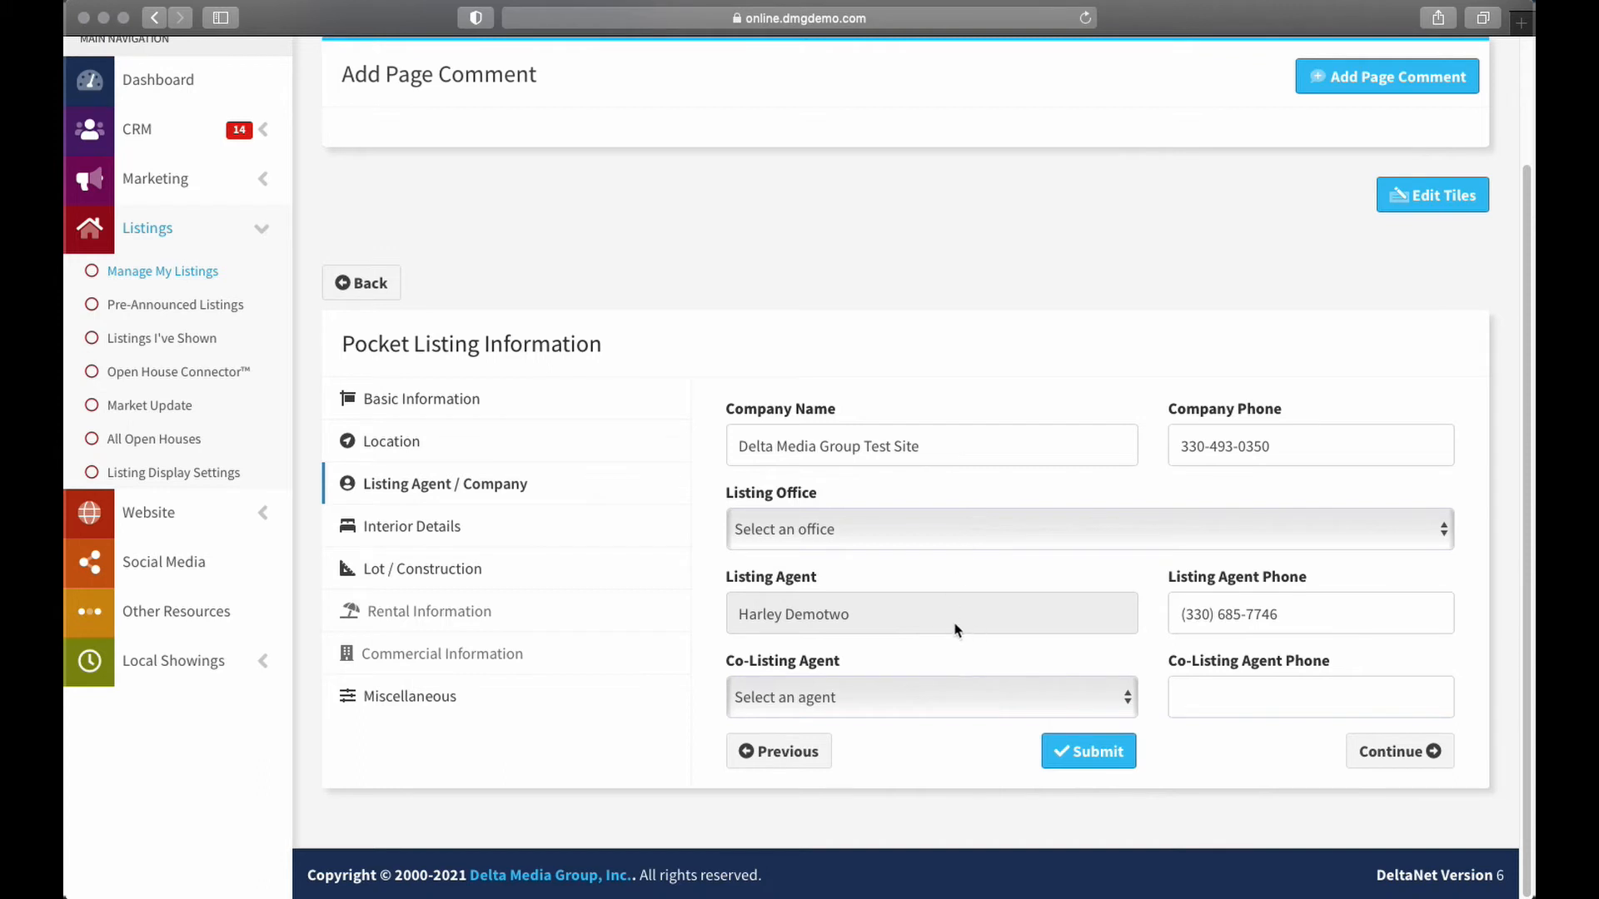
pyautogui.click(829, 613)
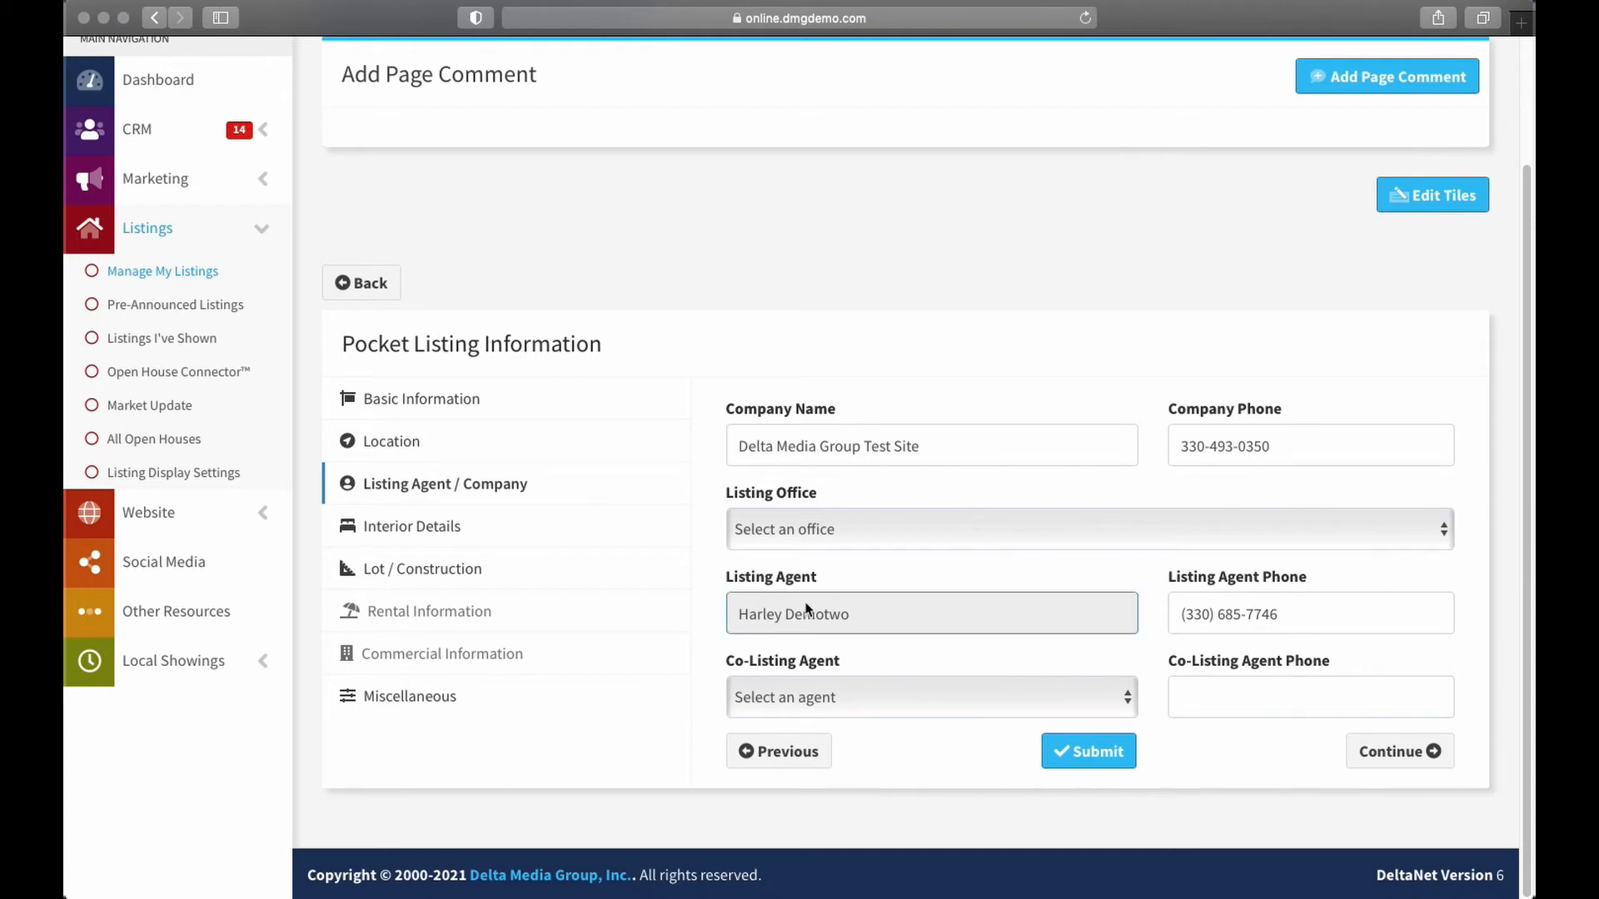
pyautogui.click(878, 706)
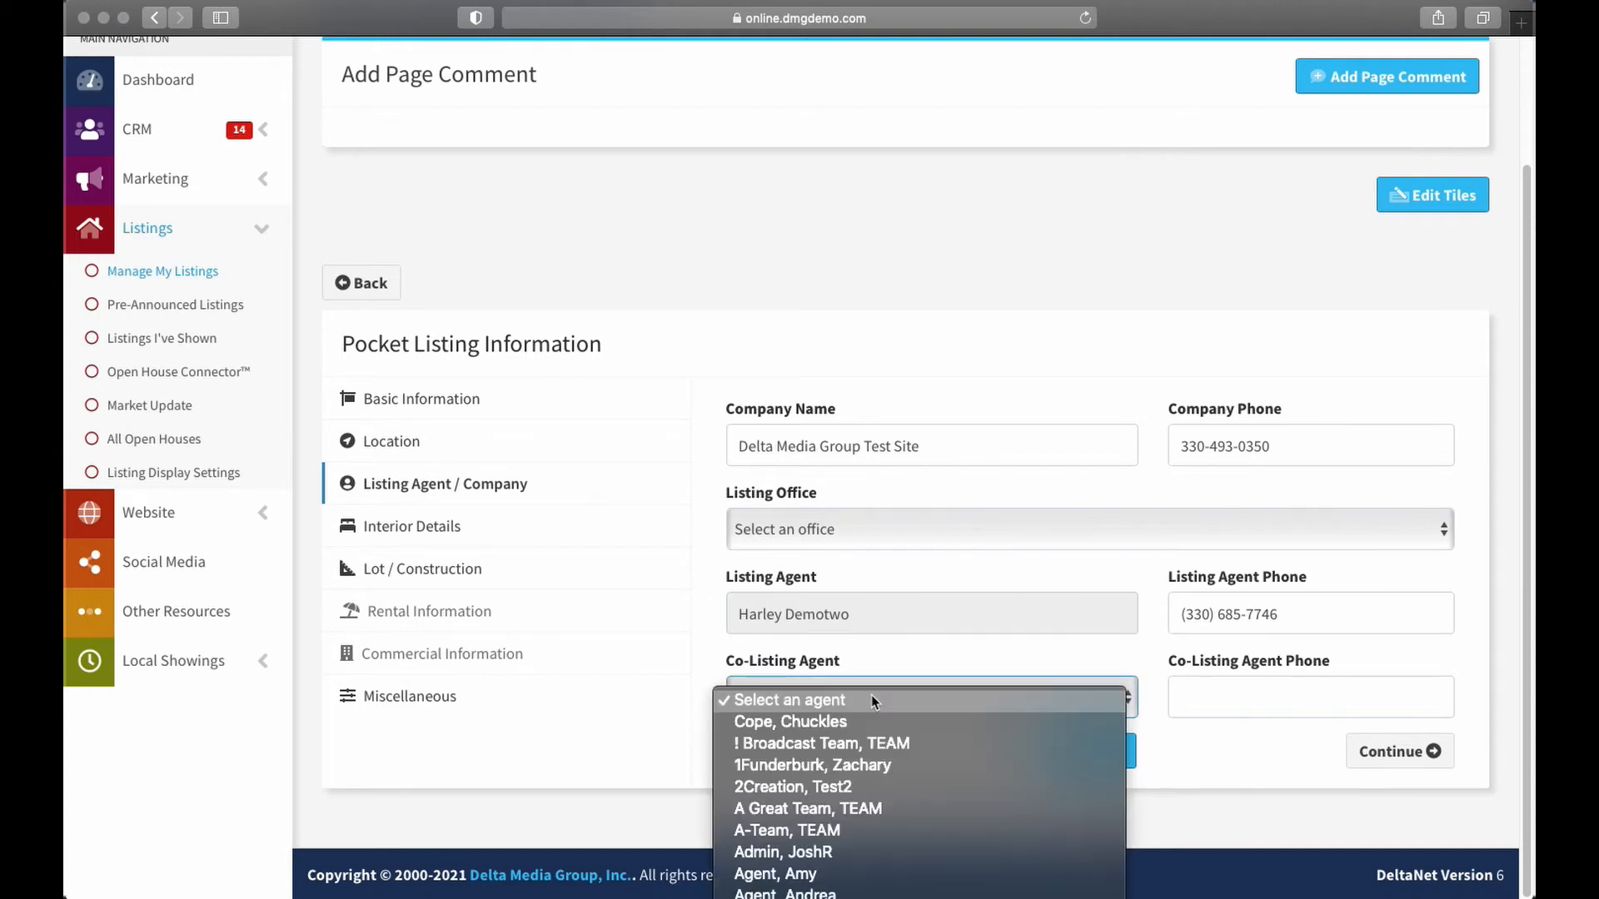
pyautogui.click(704, 646)
pyautogui.click(1259, 691)
pyautogui.click(1102, 699)
pyautogui.click(957, 887)
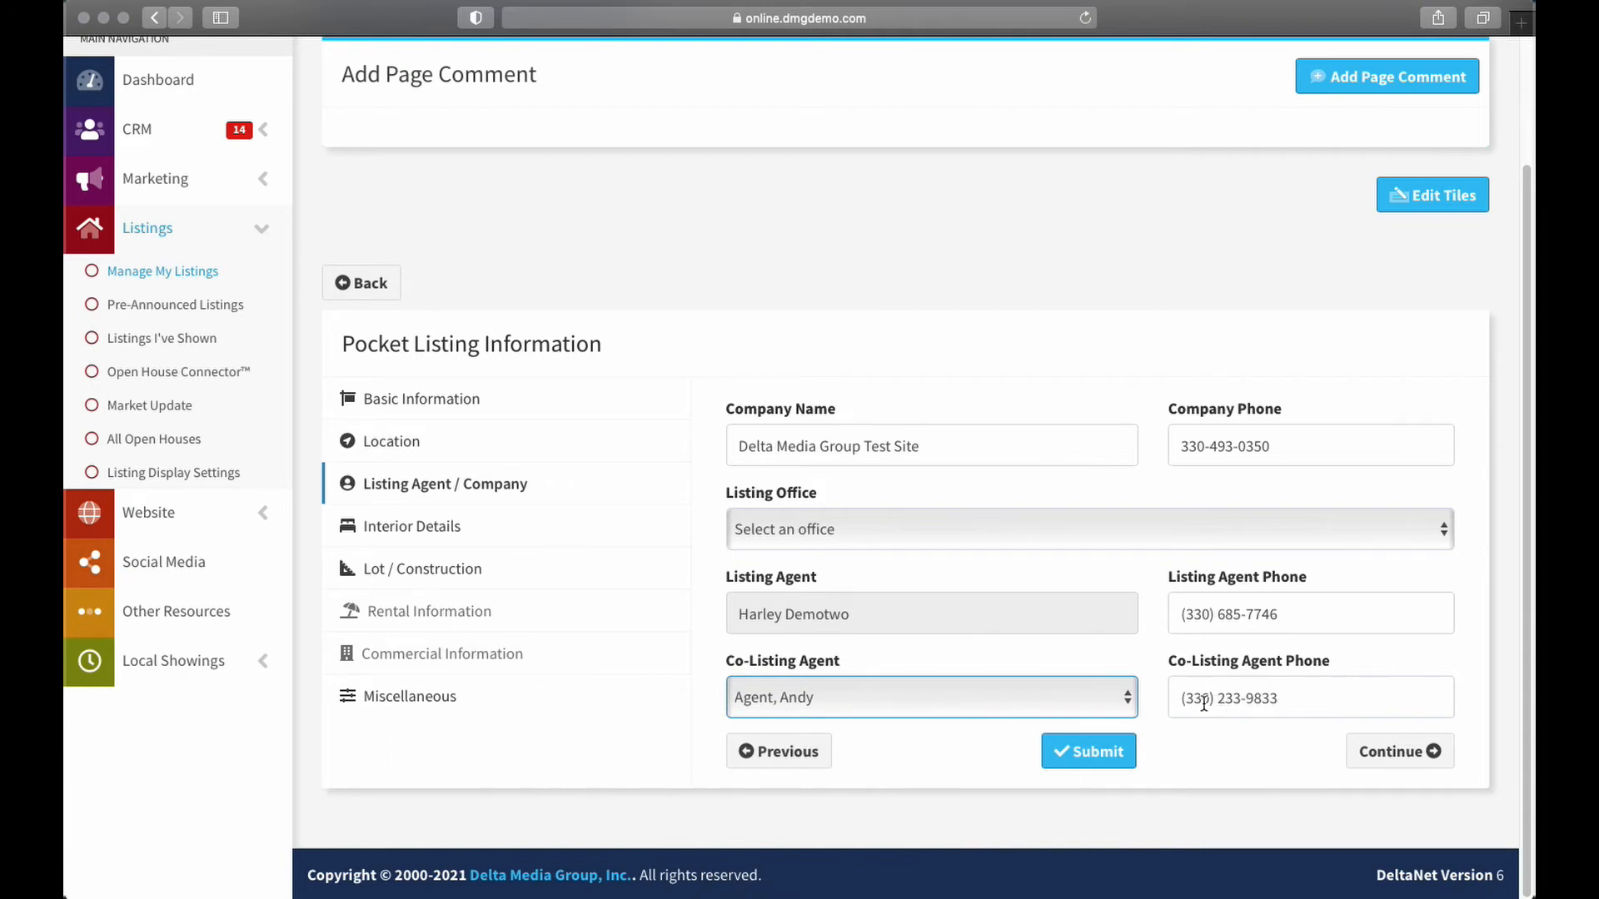
pyautogui.moveTo(1278, 697); pyautogui.dragTo(1210, 698)
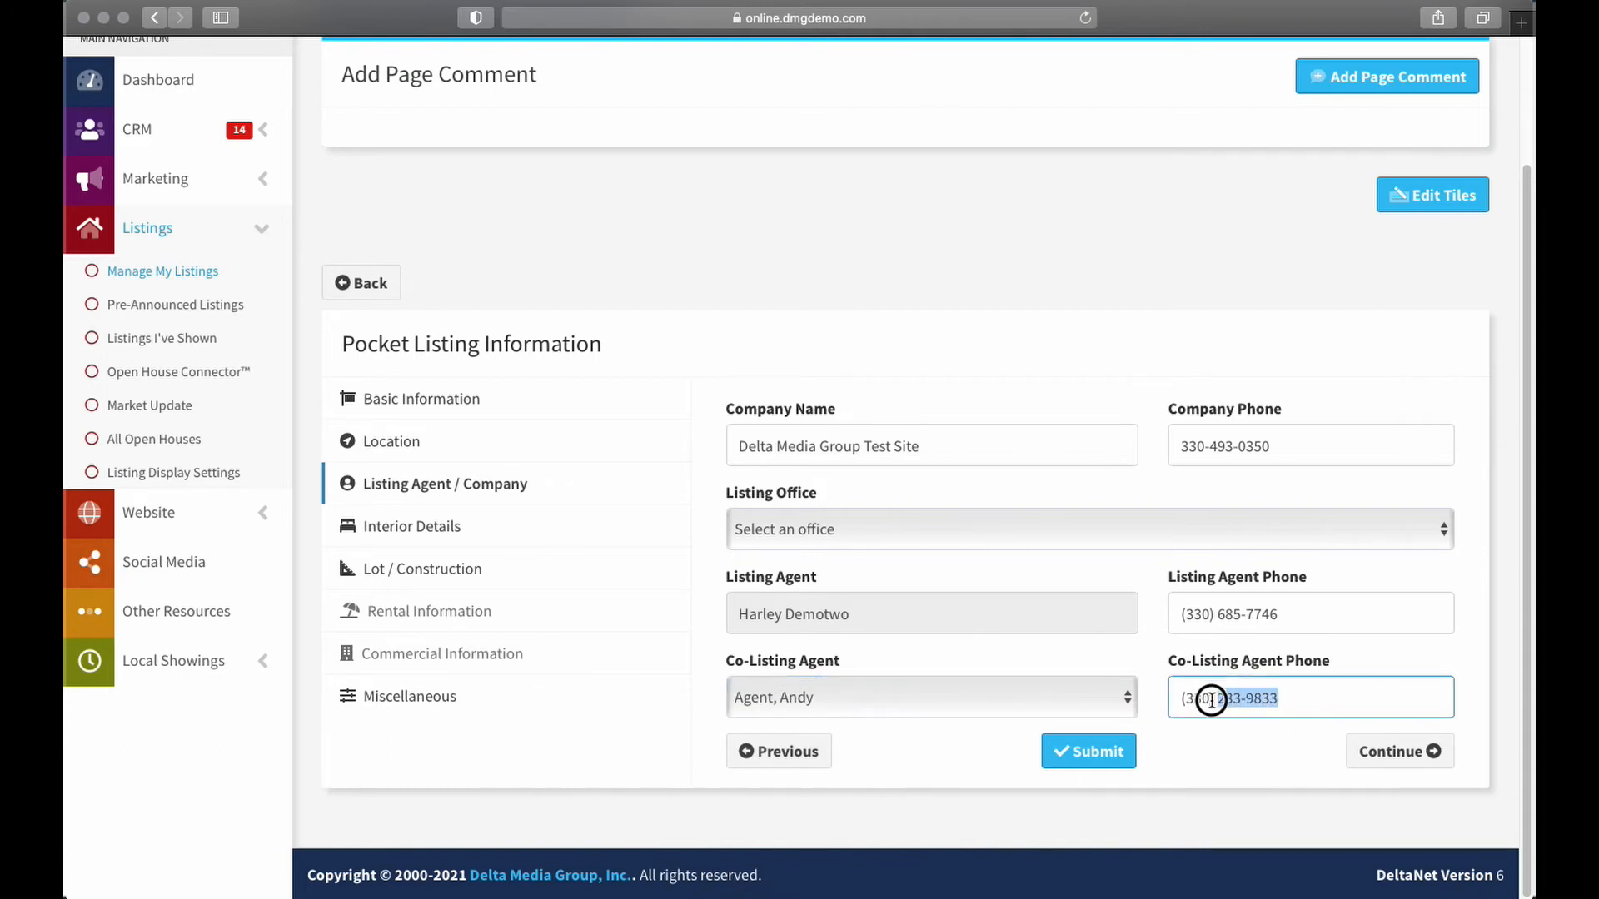
pyautogui.press('BackSpace')
pyautogui.click(1055, 686)
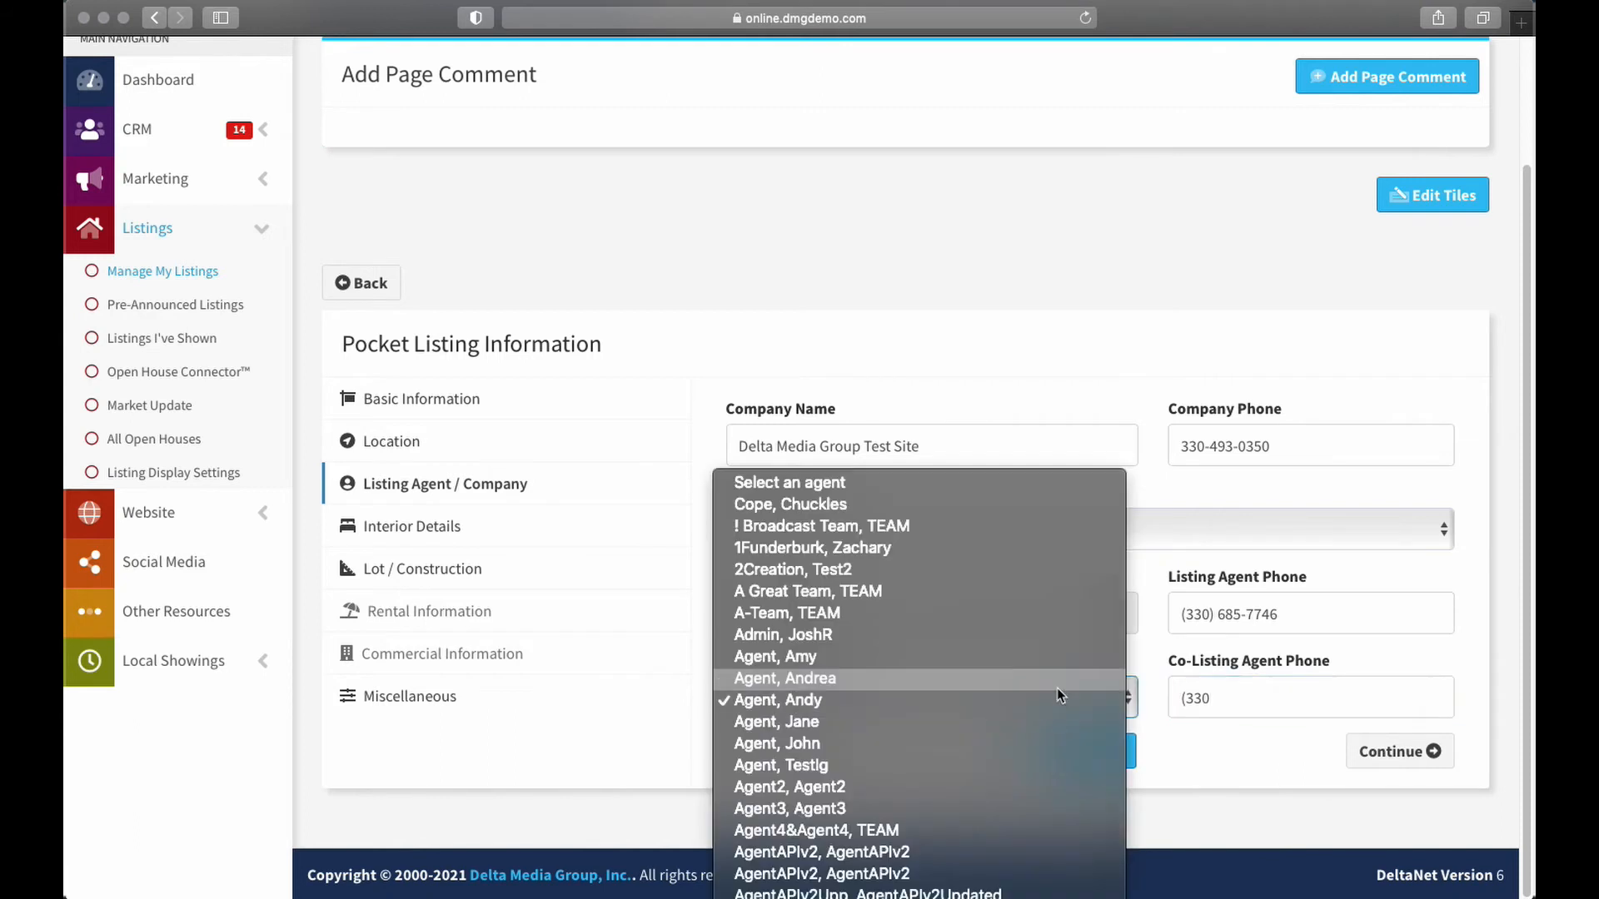
pyautogui.click(935, 482)
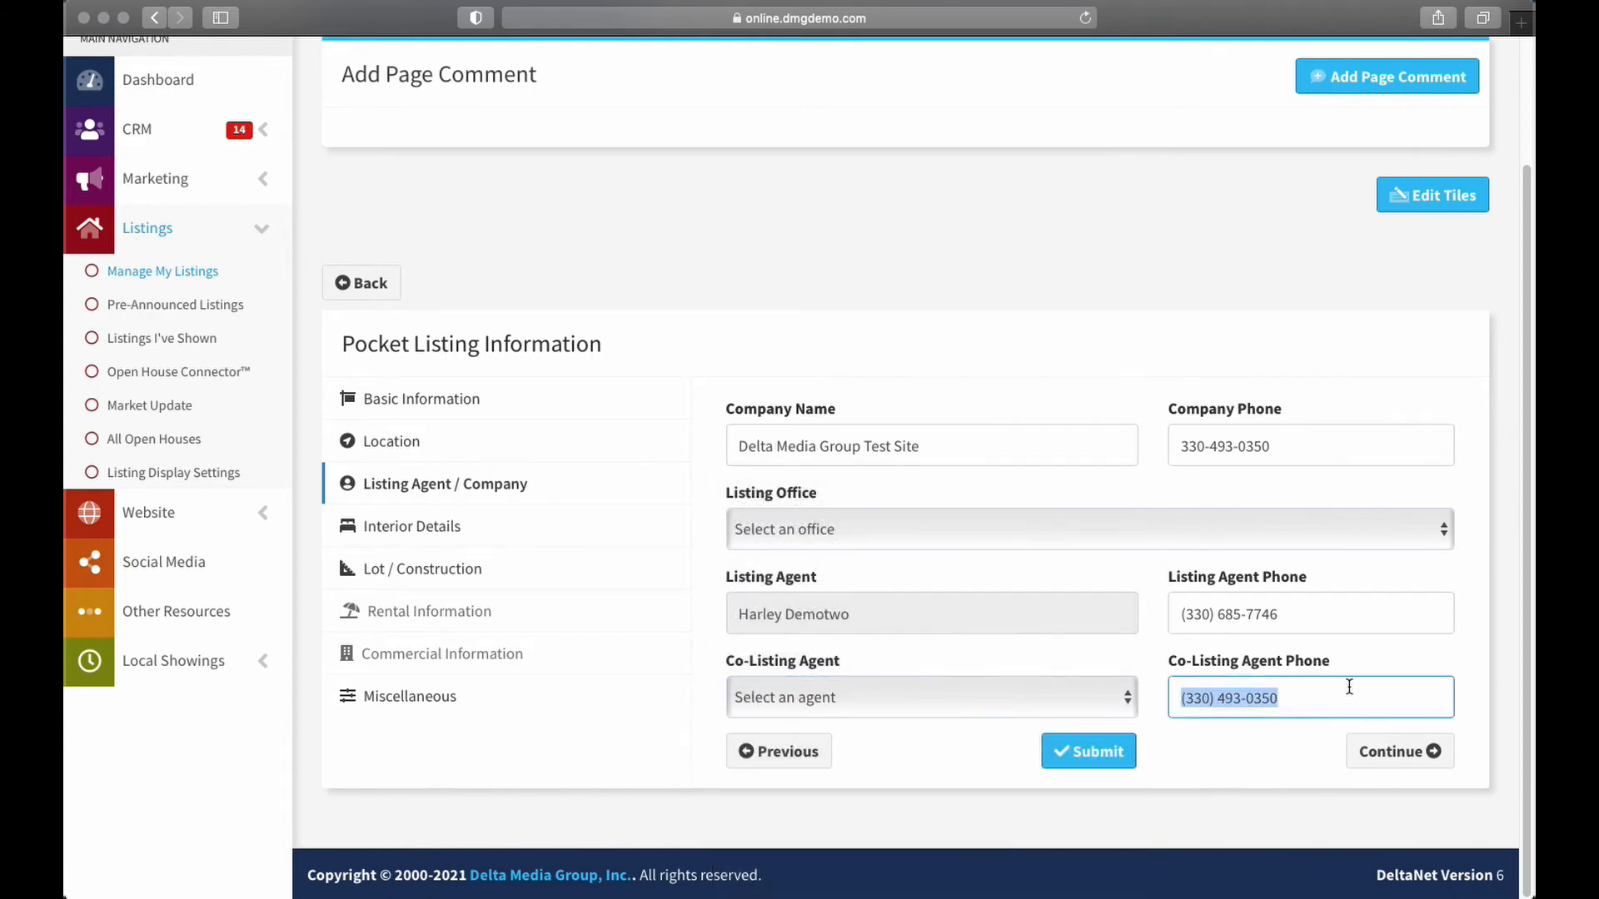
pyautogui.press('BackSpace')
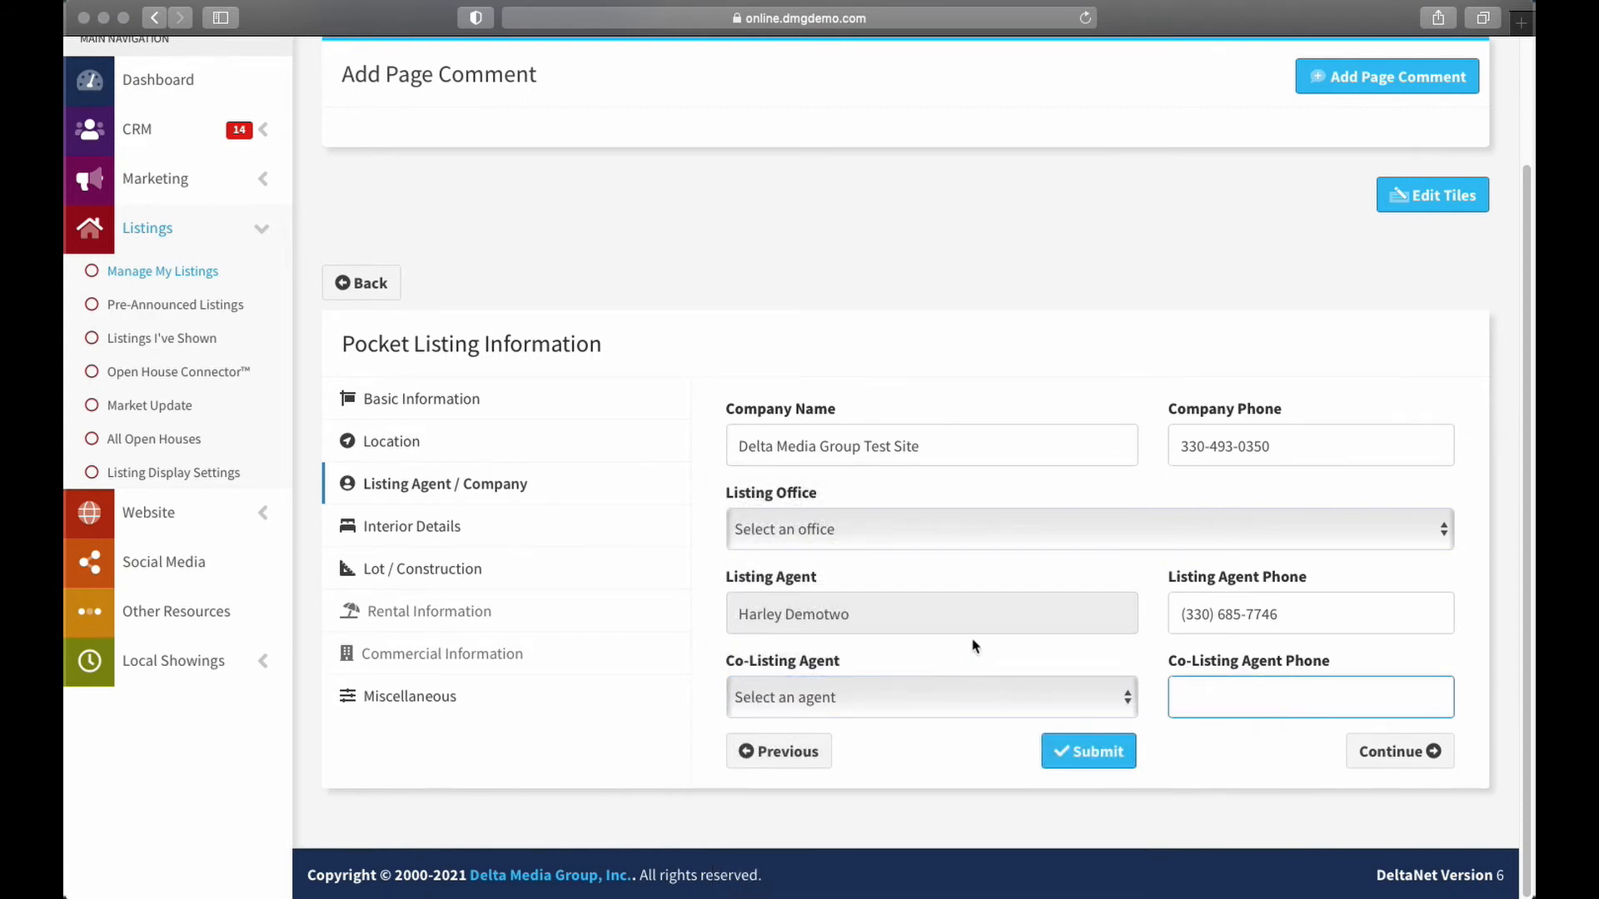
# Open the Listing Office list and close it without choosing an office
pyautogui.click(857, 527)
pyautogui.click(833, 539)
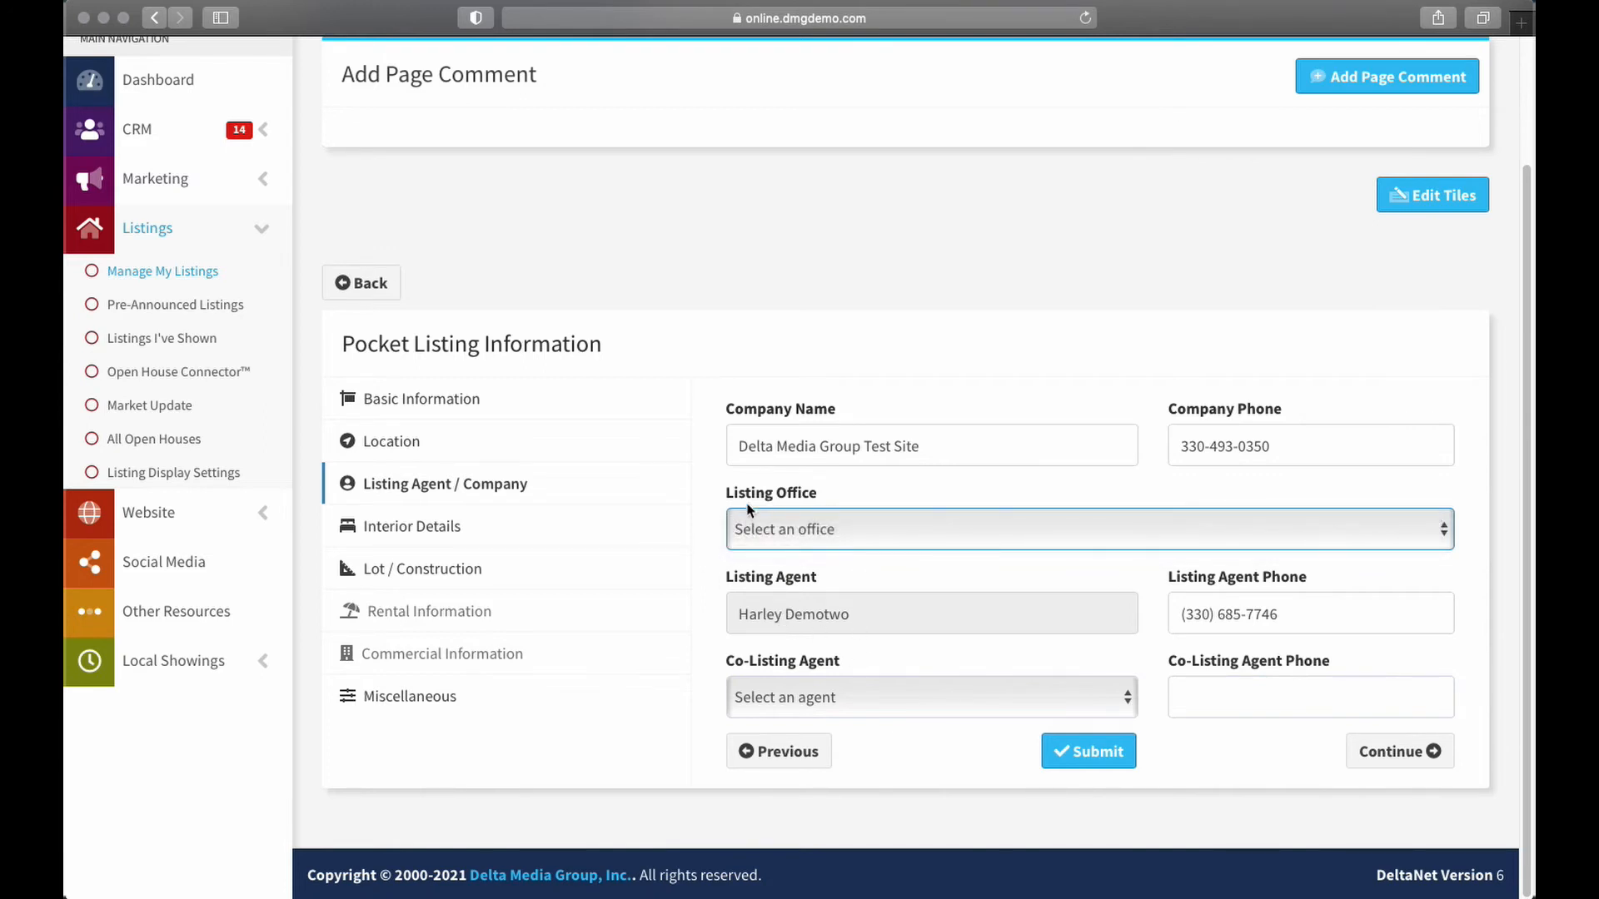
pyautogui.click(766, 535)
pyautogui.click(753, 556)
# Scroll through Interior Details untouched, then continue to Lot / Construction
pyautogui.click(1386, 752)
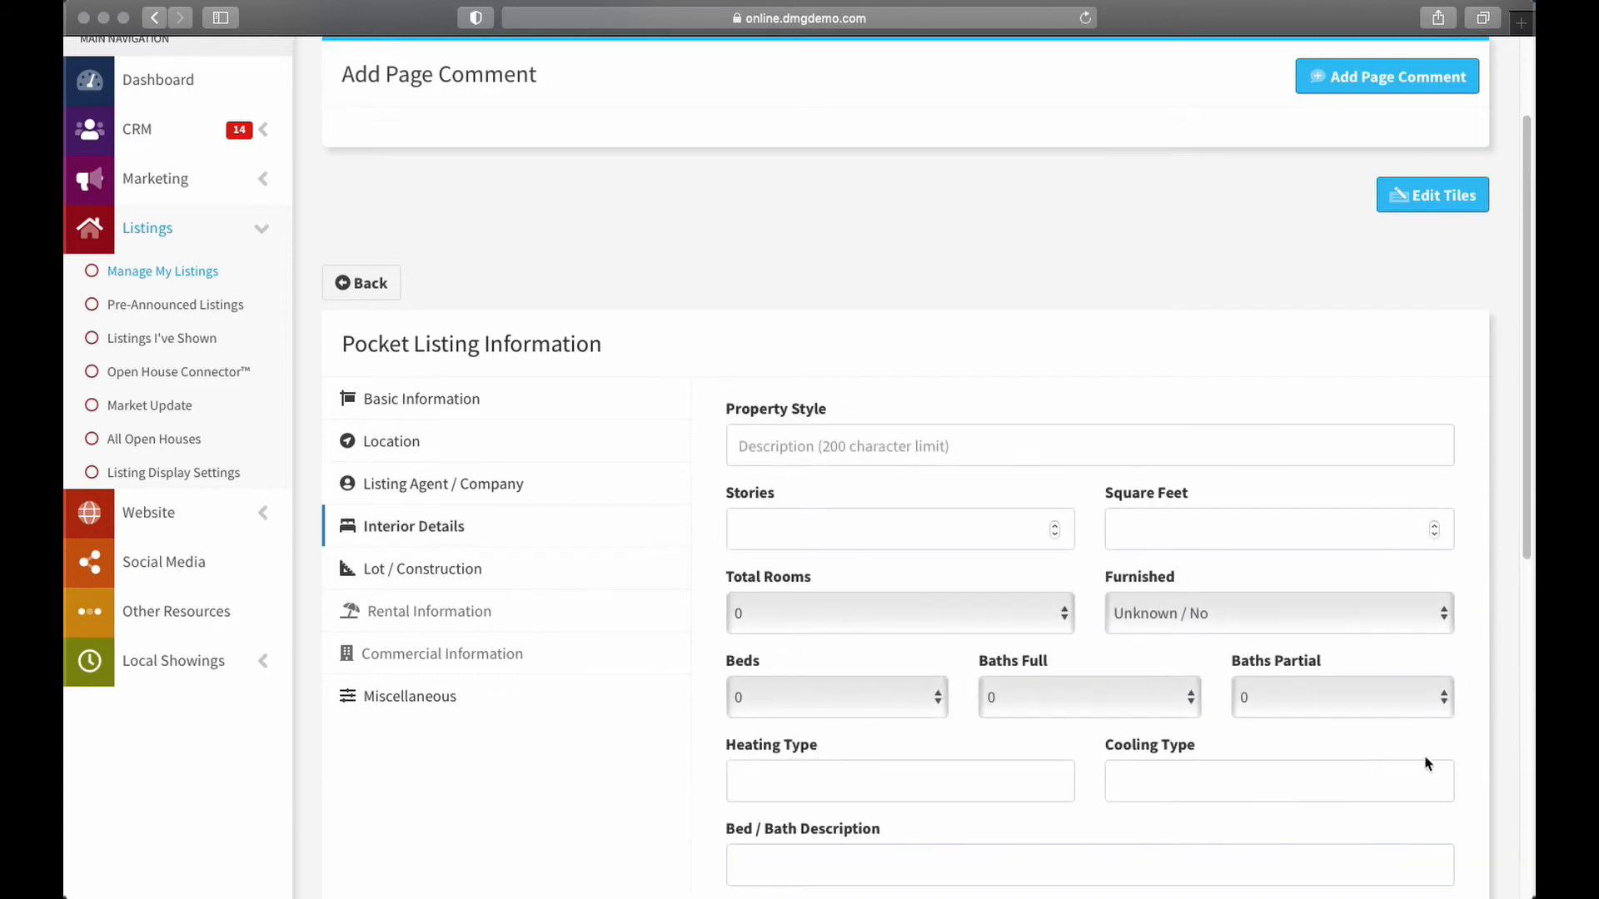
pyautogui.scroll(-1, 887, 381)
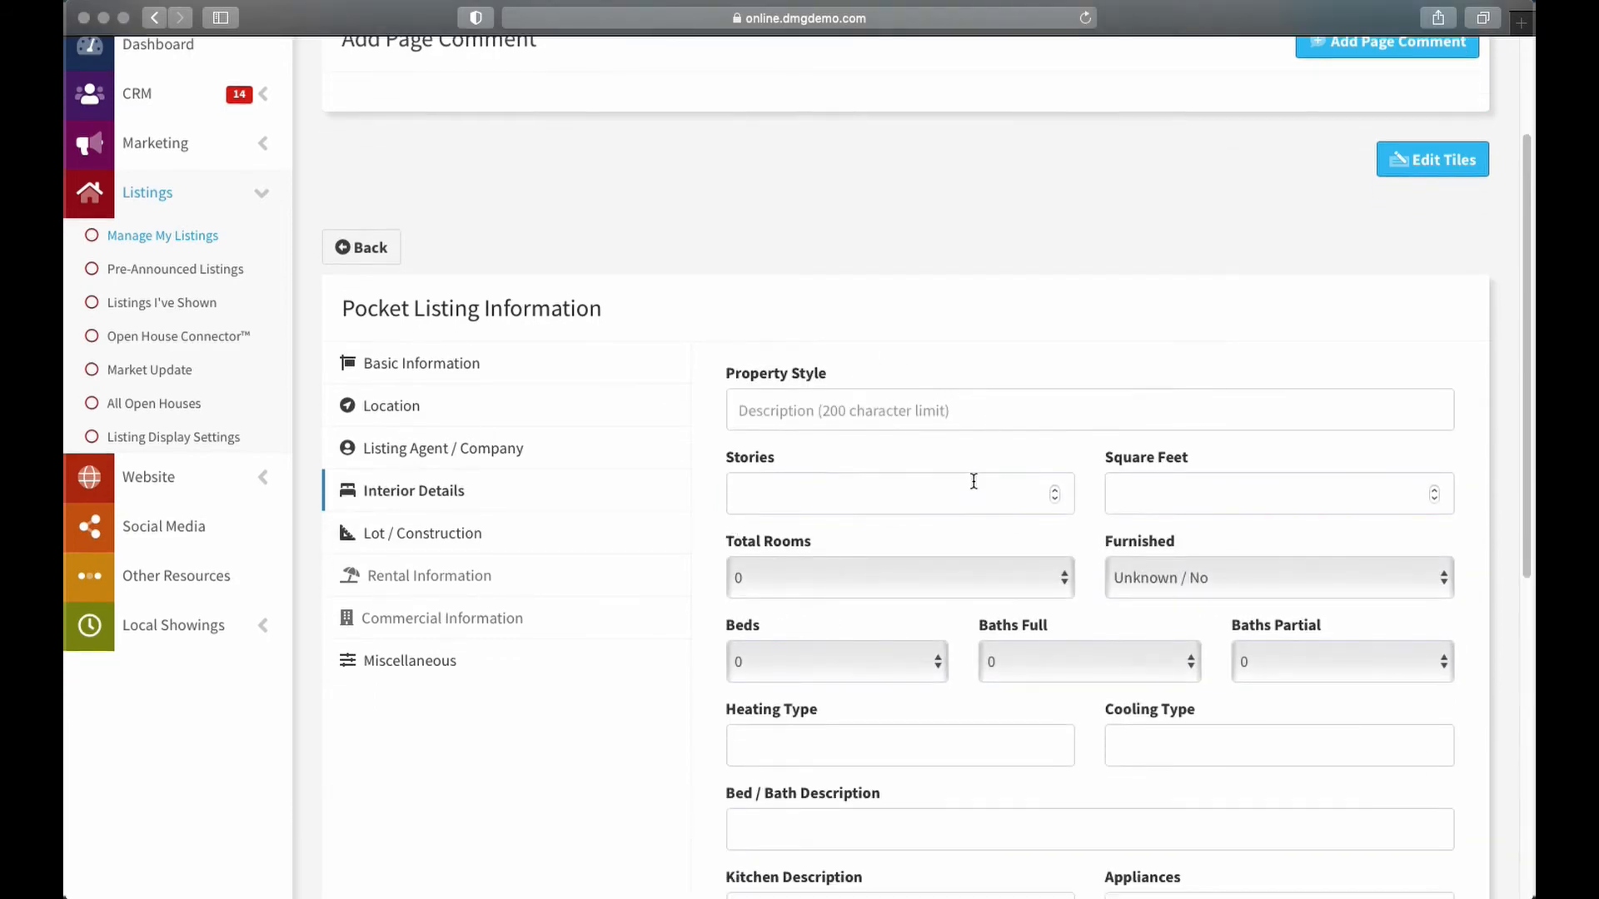
pyautogui.scroll(-5, 963, 475)
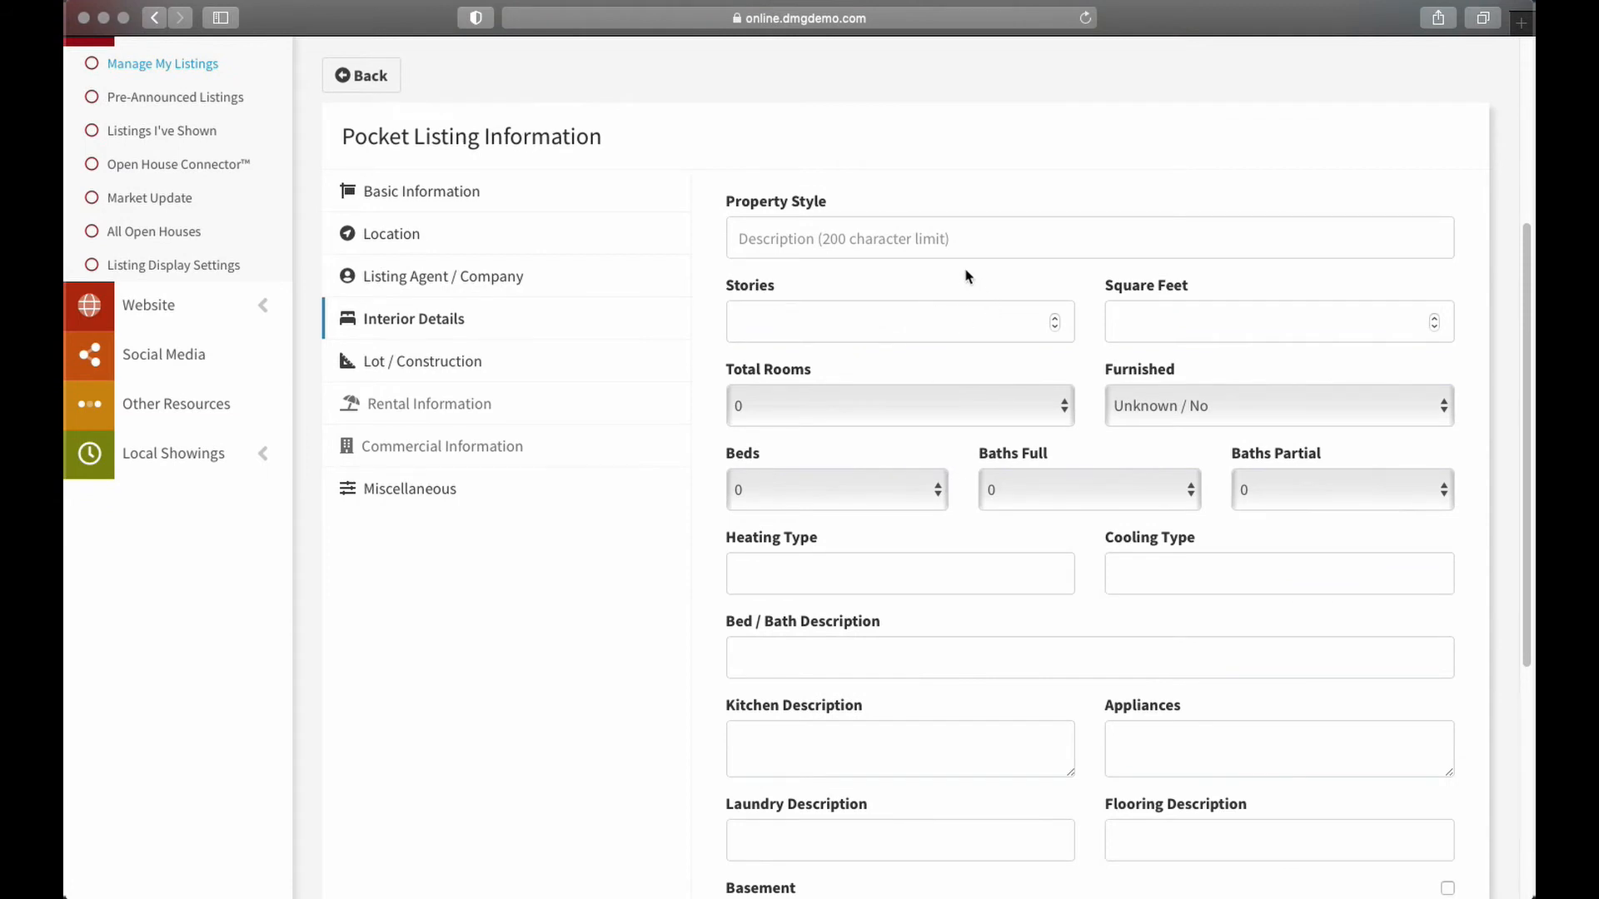
pyautogui.scroll(-4, 997, 320)
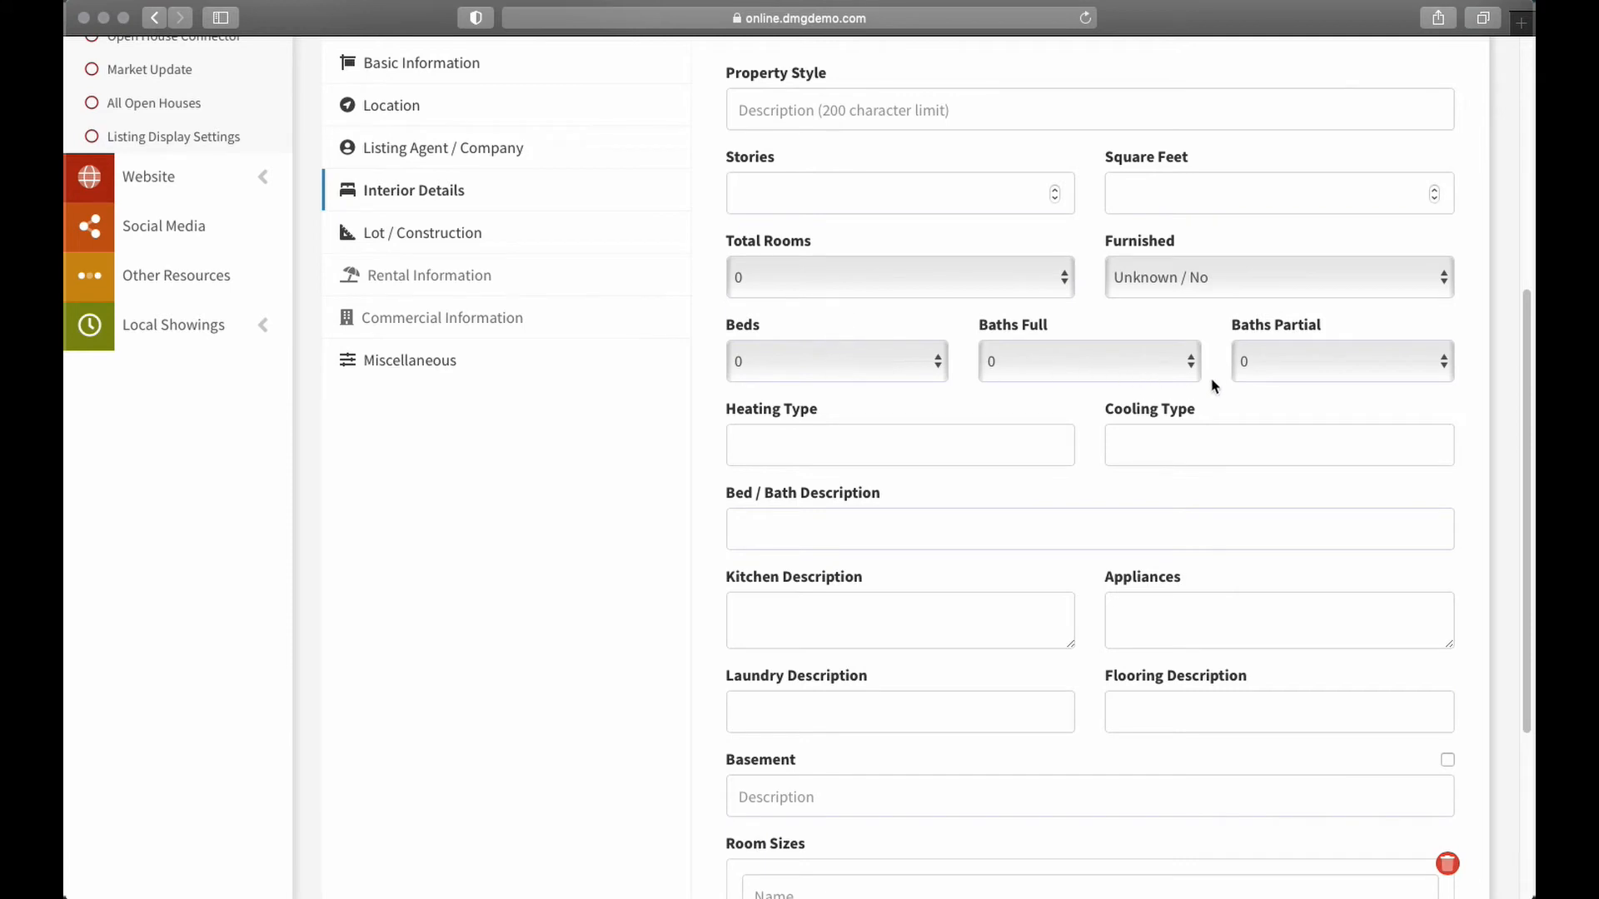
pyautogui.scroll(-8, 1199, 378)
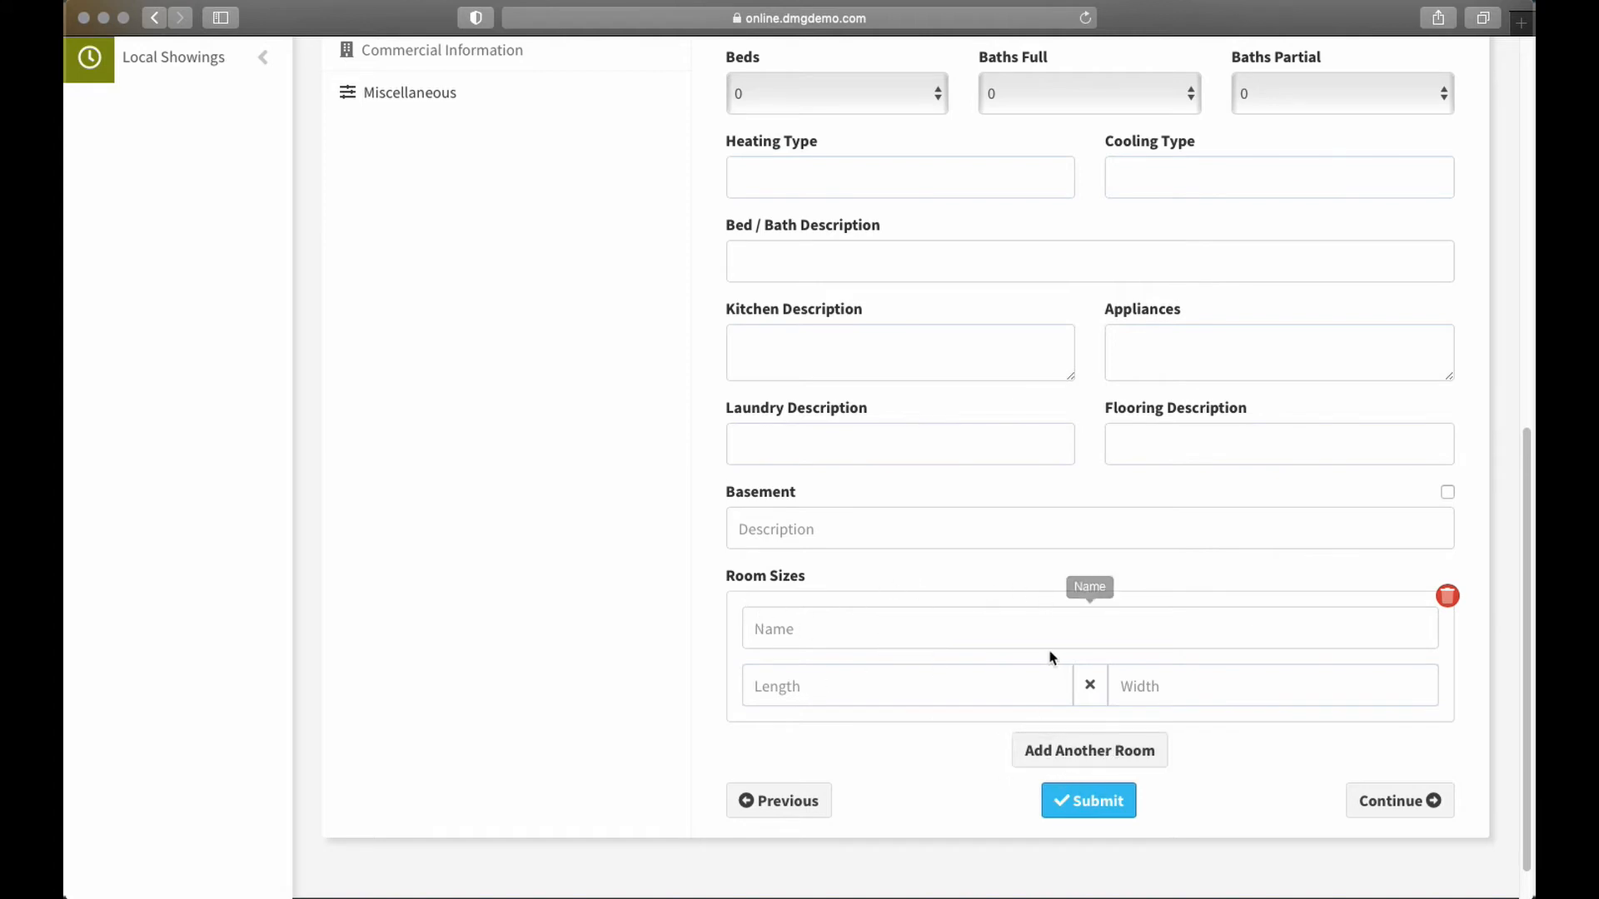
pyautogui.click(1388, 800)
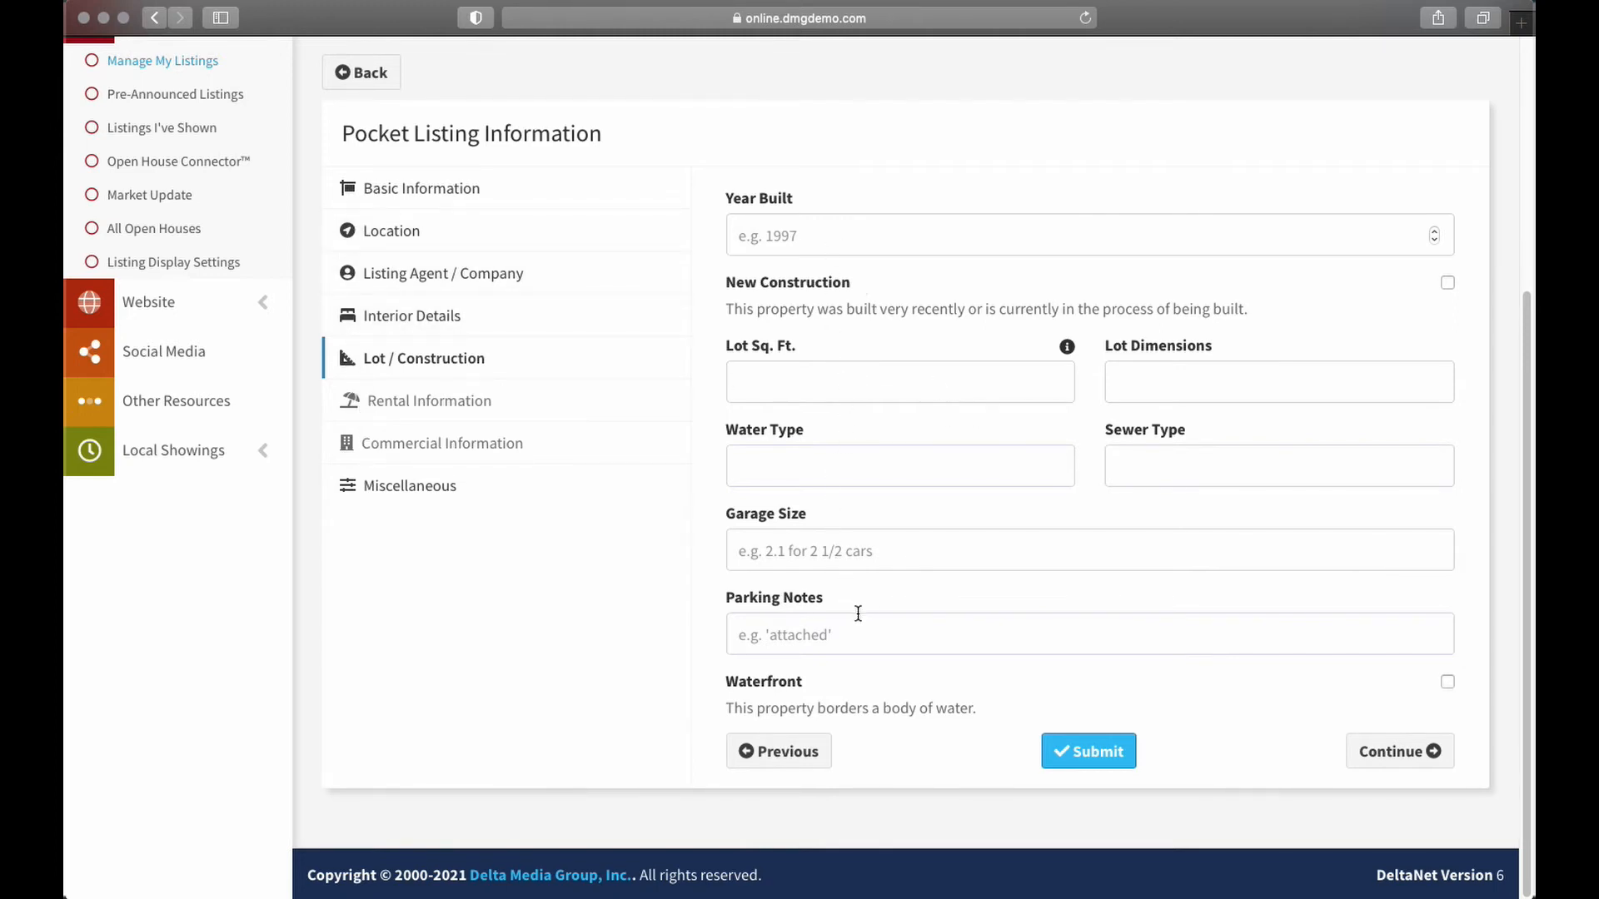
# Jump to Miscellaneous, keeping Syndication on and leaving Amenities and HOA Dues empty
pyautogui.click(1407, 758)
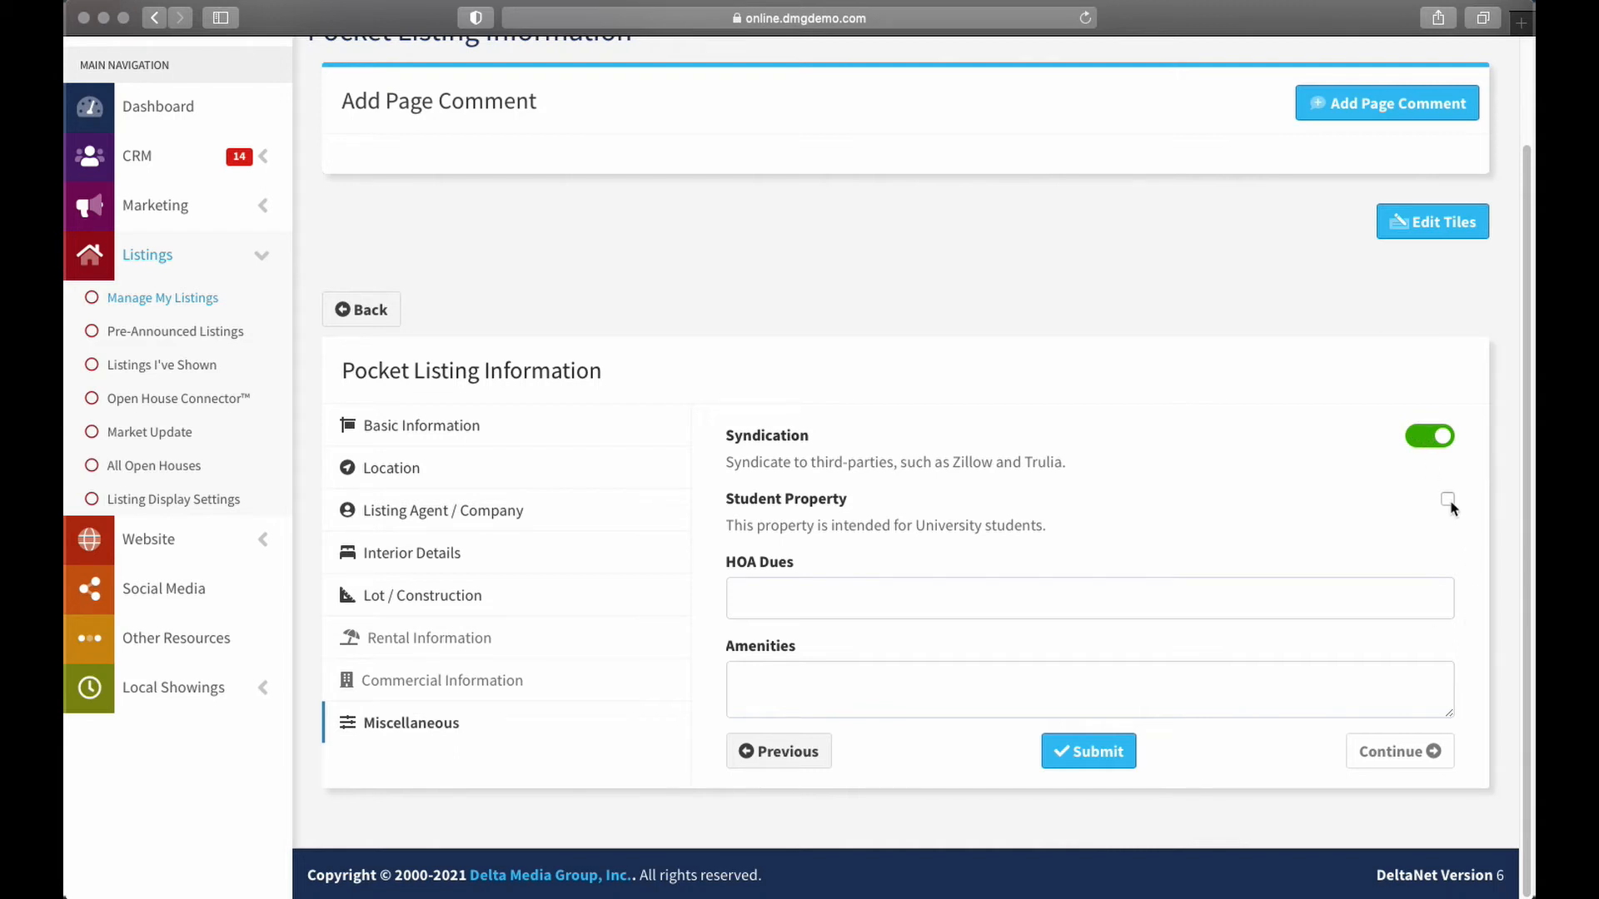
pyautogui.click(781, 685)
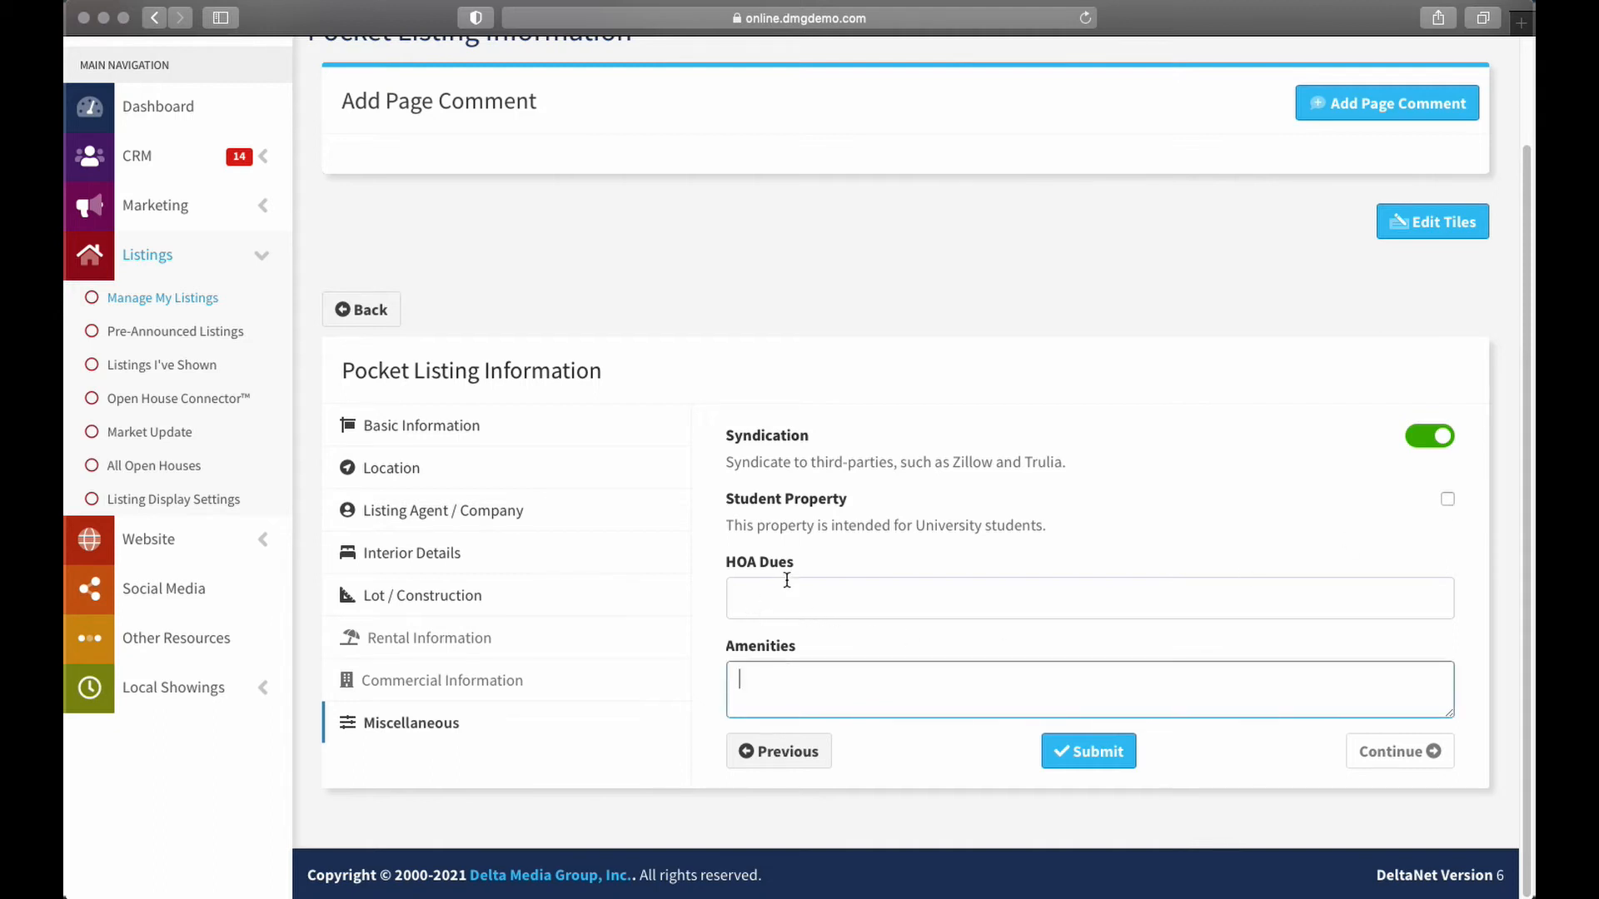
pyautogui.click(785, 583)
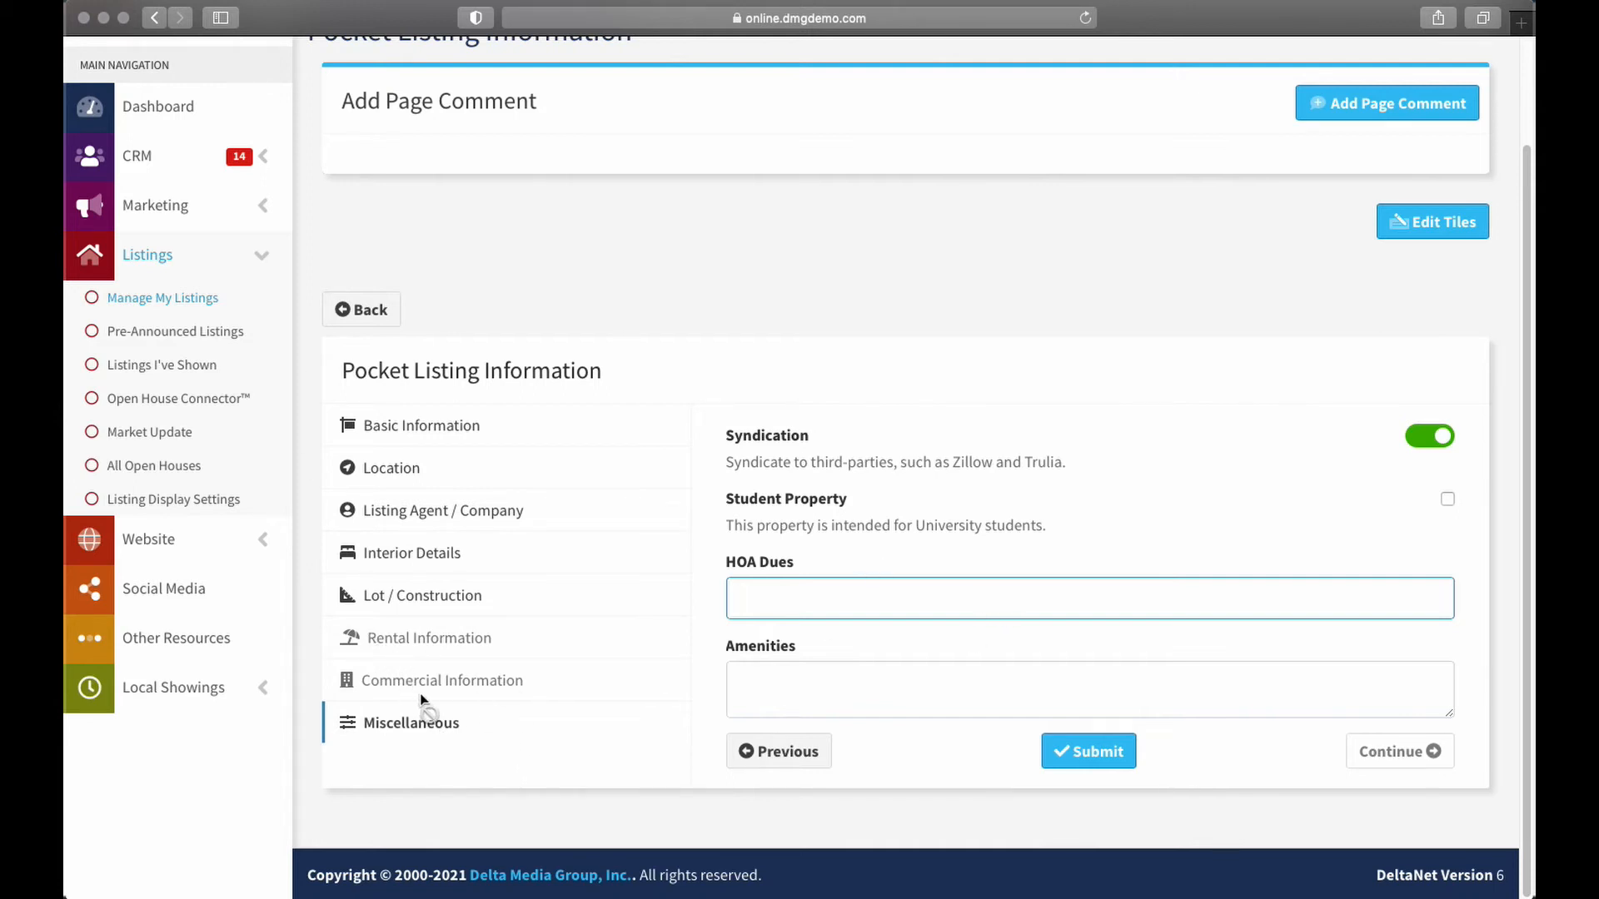
# Back on Basic Information, switch Transaction Type from Sale to Rental / Lease
pyautogui.click(436, 434)
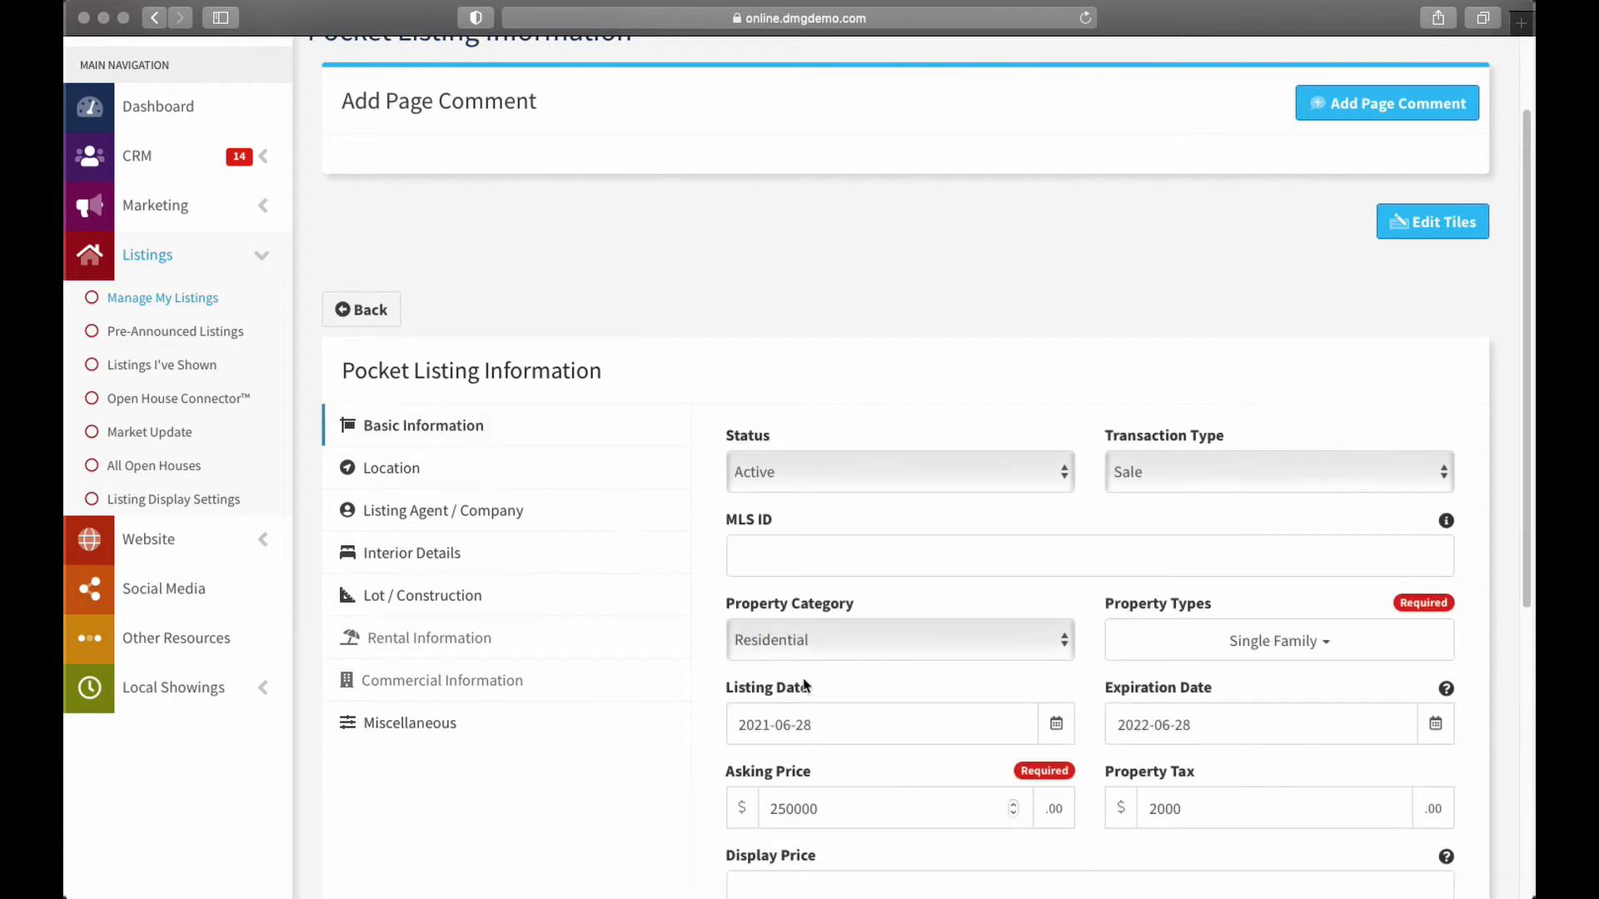
pyautogui.click(383, 542)
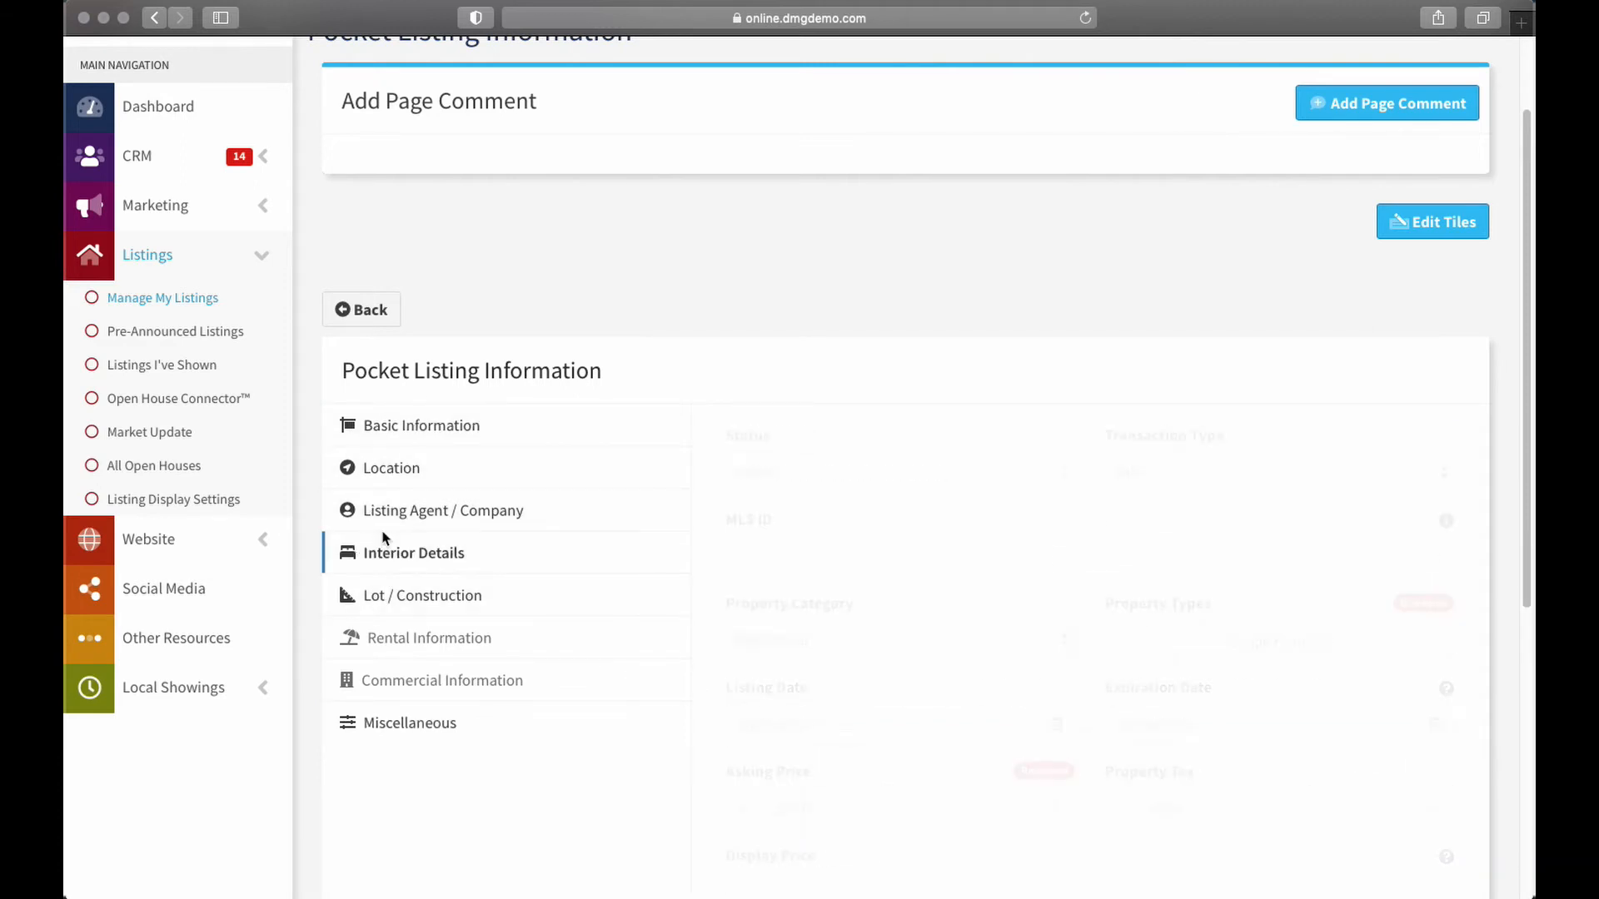
pyautogui.click(382, 511)
pyautogui.click(383, 470)
pyautogui.click(461, 428)
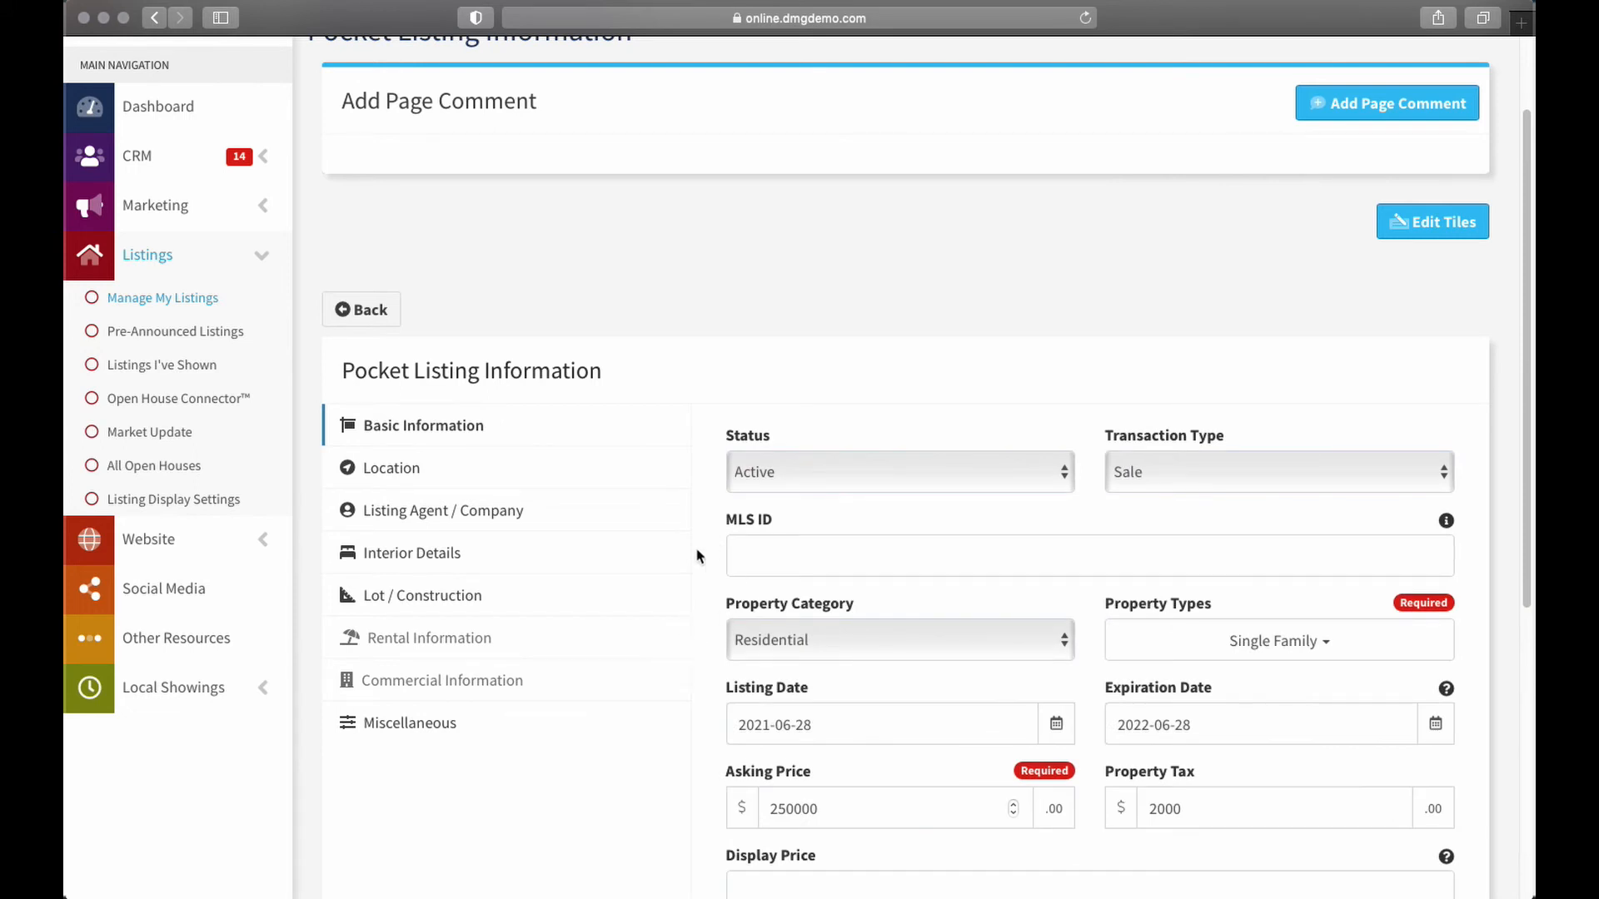
pyautogui.click(1160, 469)
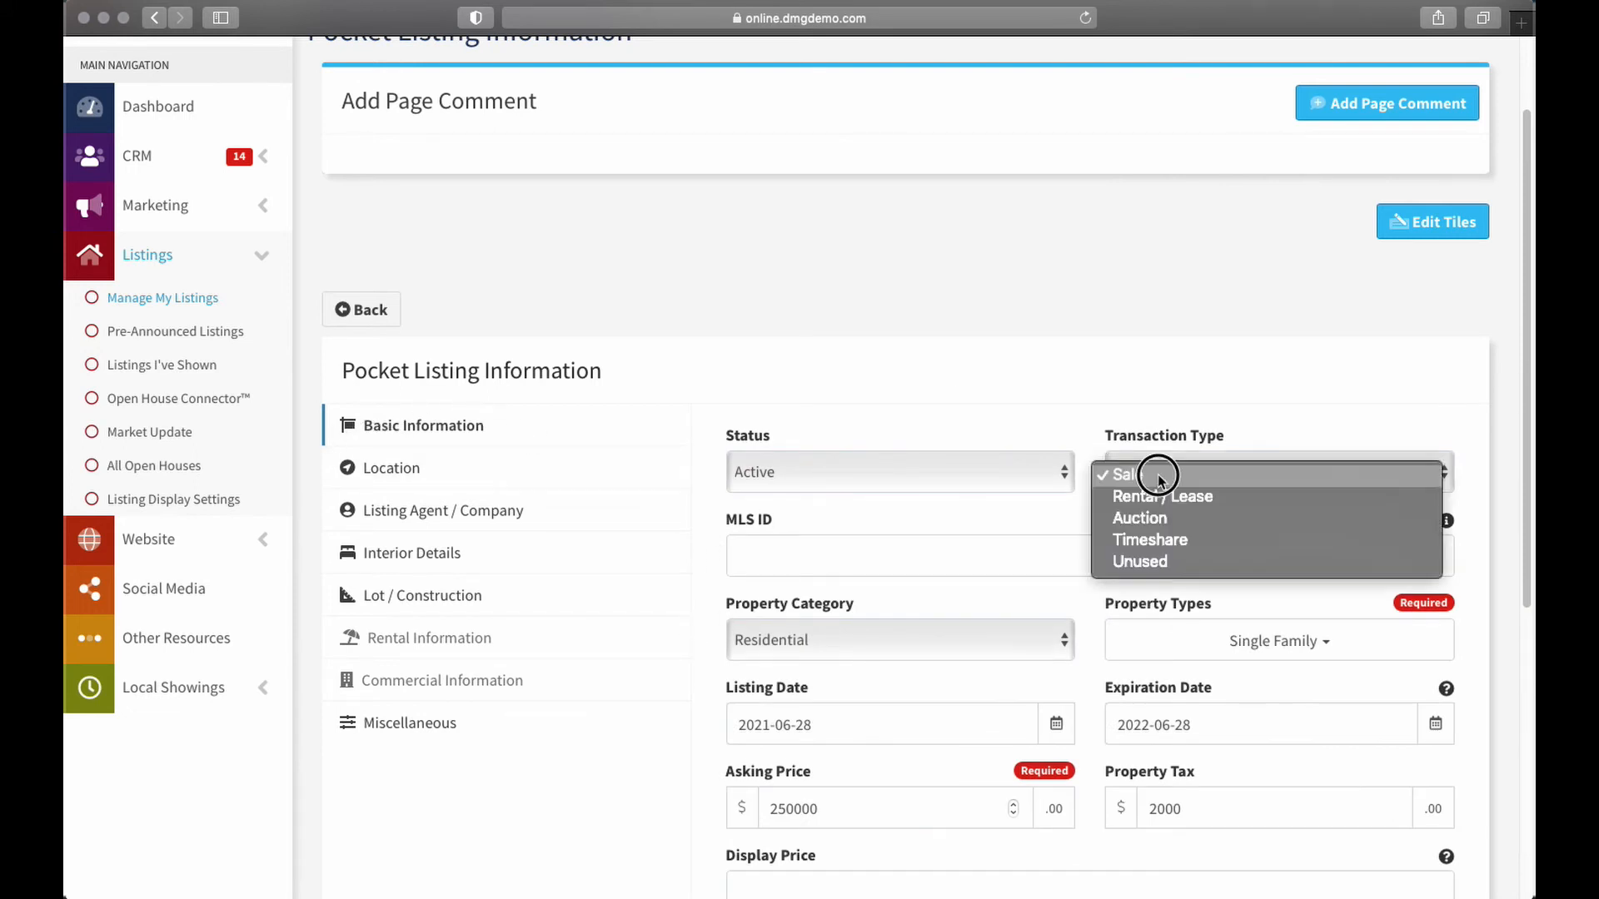
pyautogui.click(1161, 492)
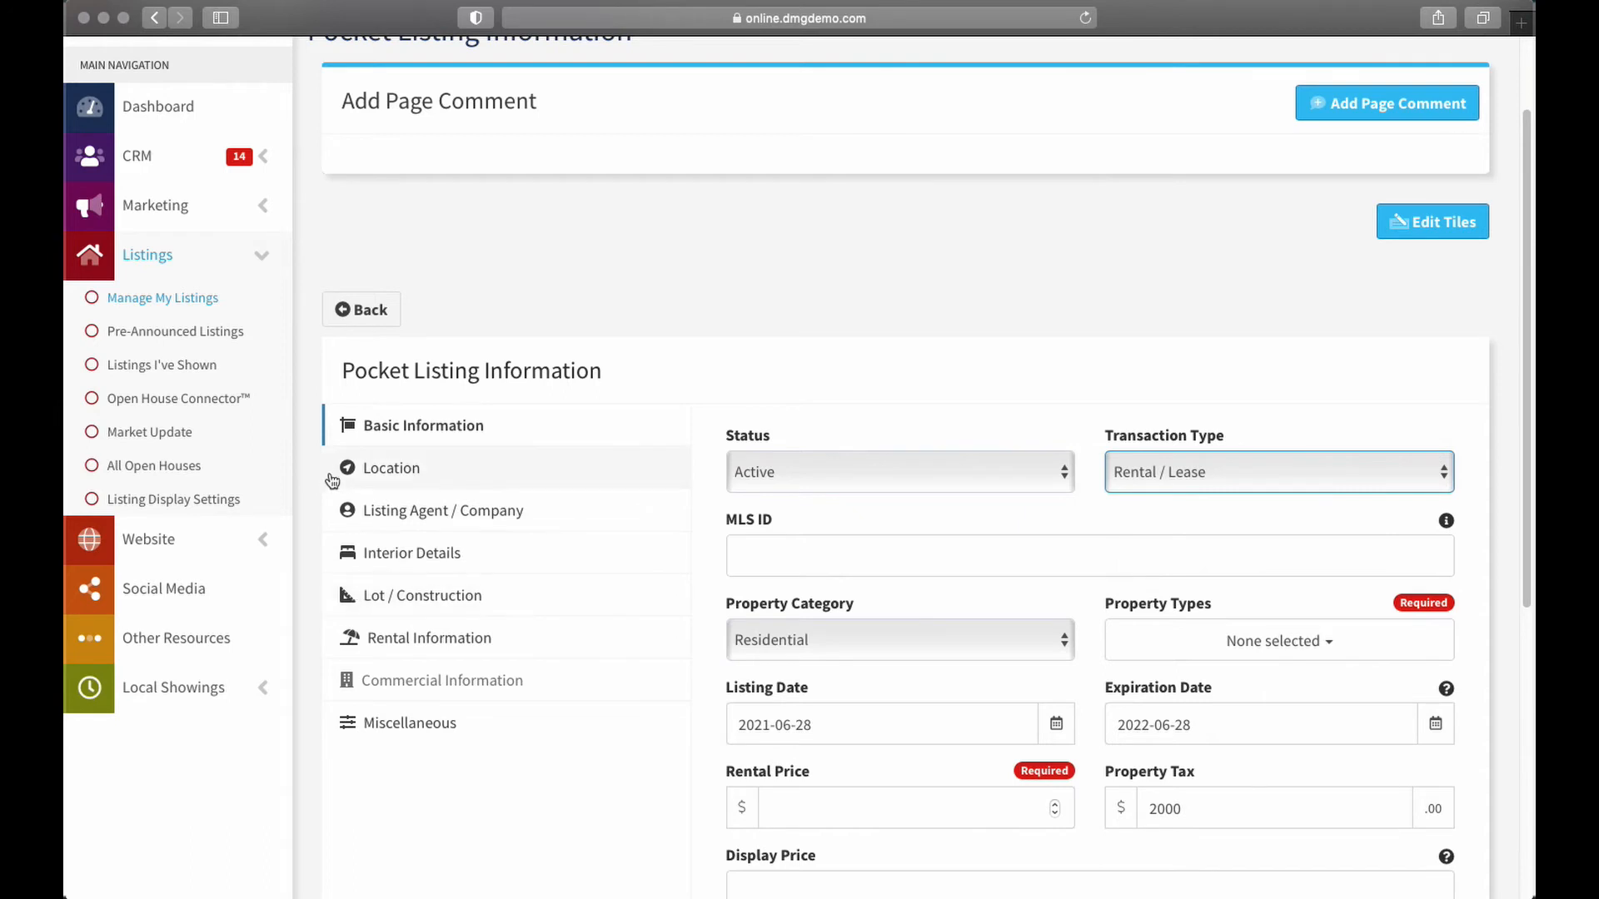
# Browse Rental Information with Rental Types and all rental fields left blank, then return to Basic Information
pyautogui.click(389, 645)
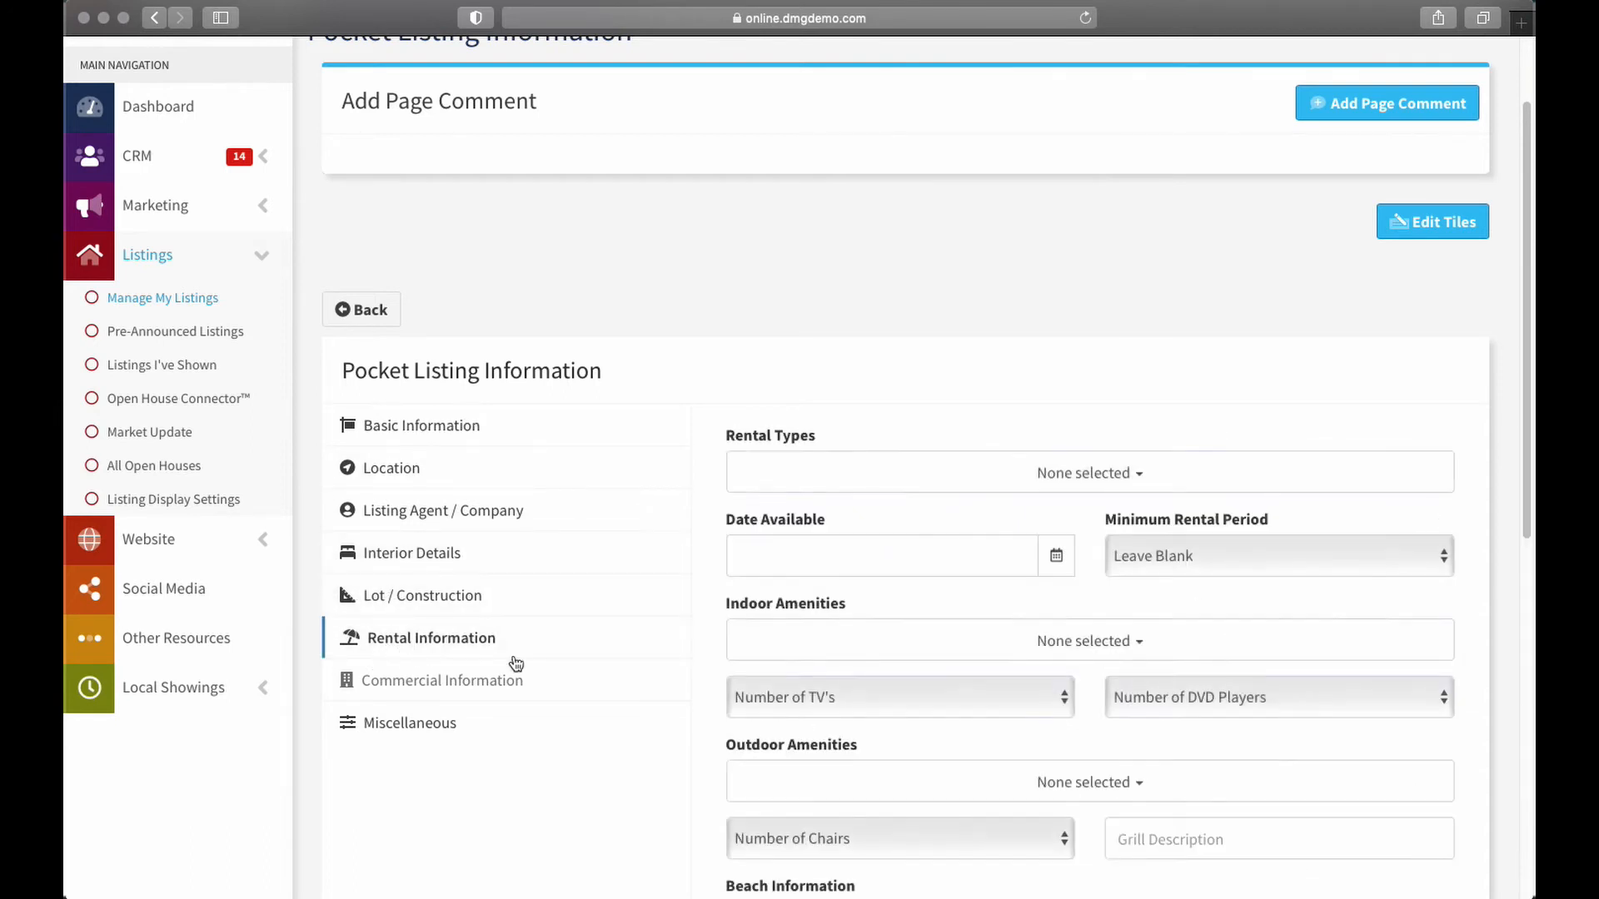
pyautogui.scroll(-1, 1029, 593)
pyautogui.scroll(-5, 1062, 591)
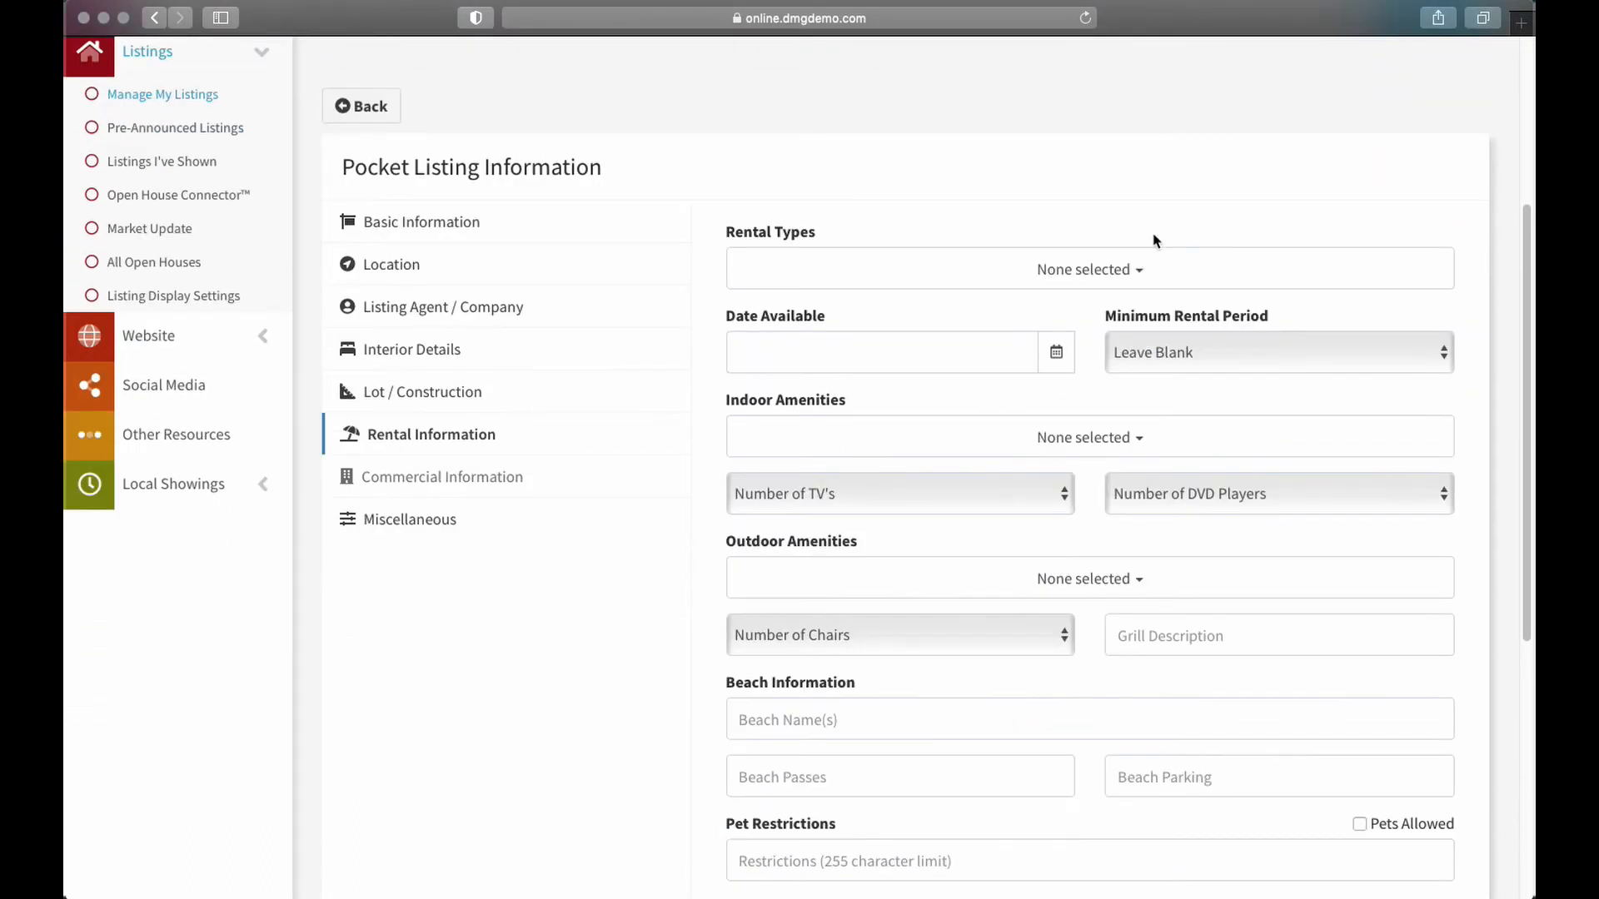
pyautogui.click(1124, 269)
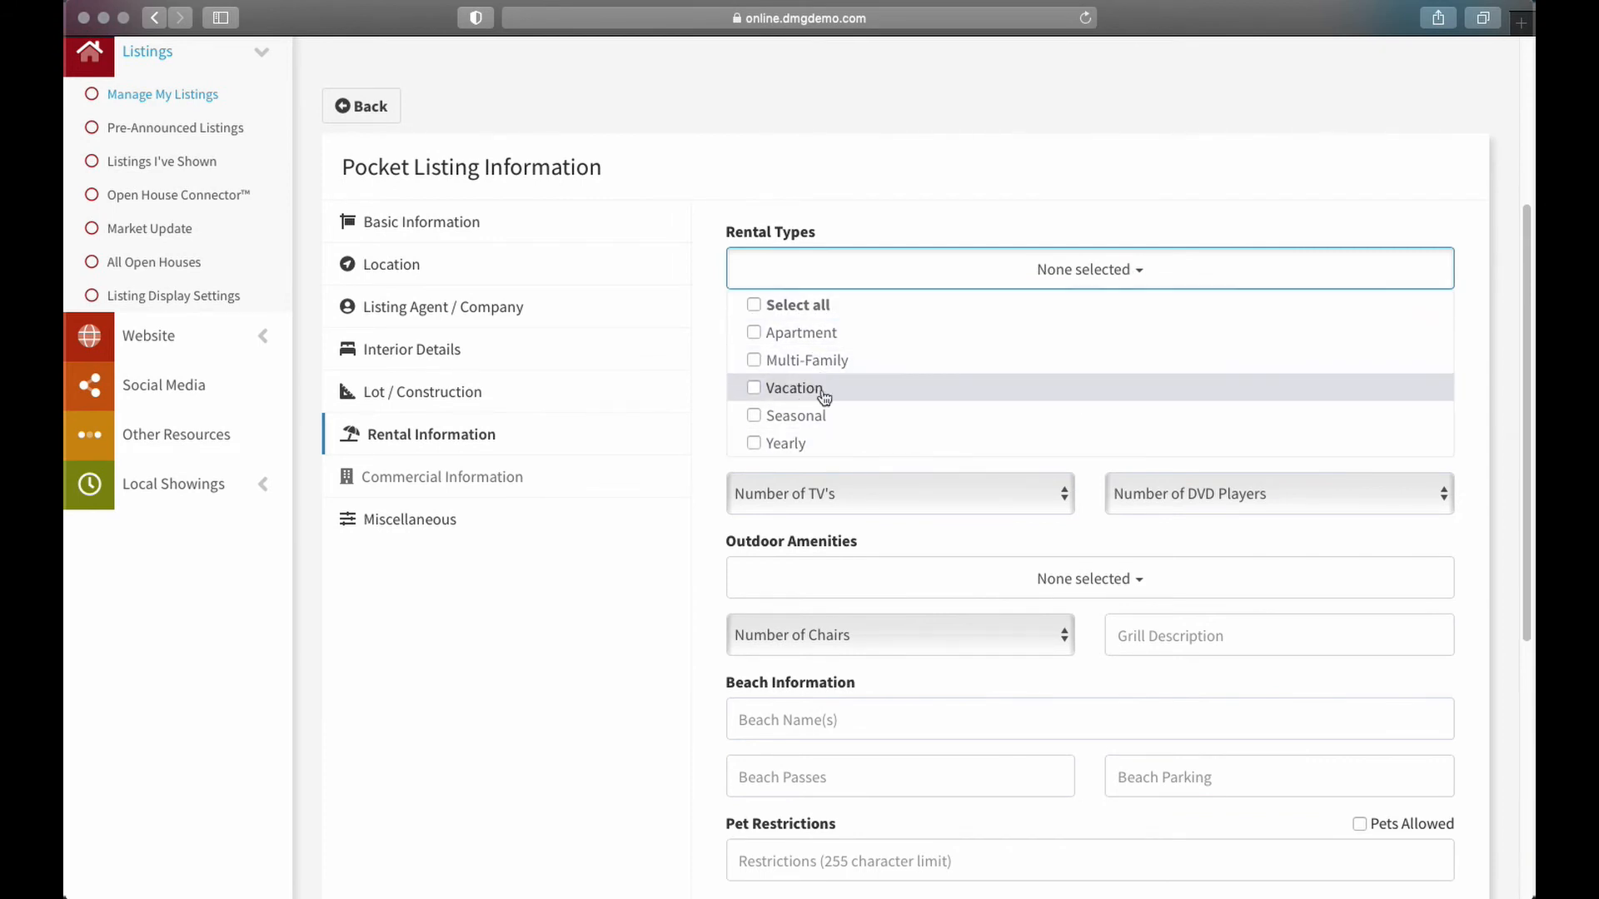
pyautogui.click(1121, 264)
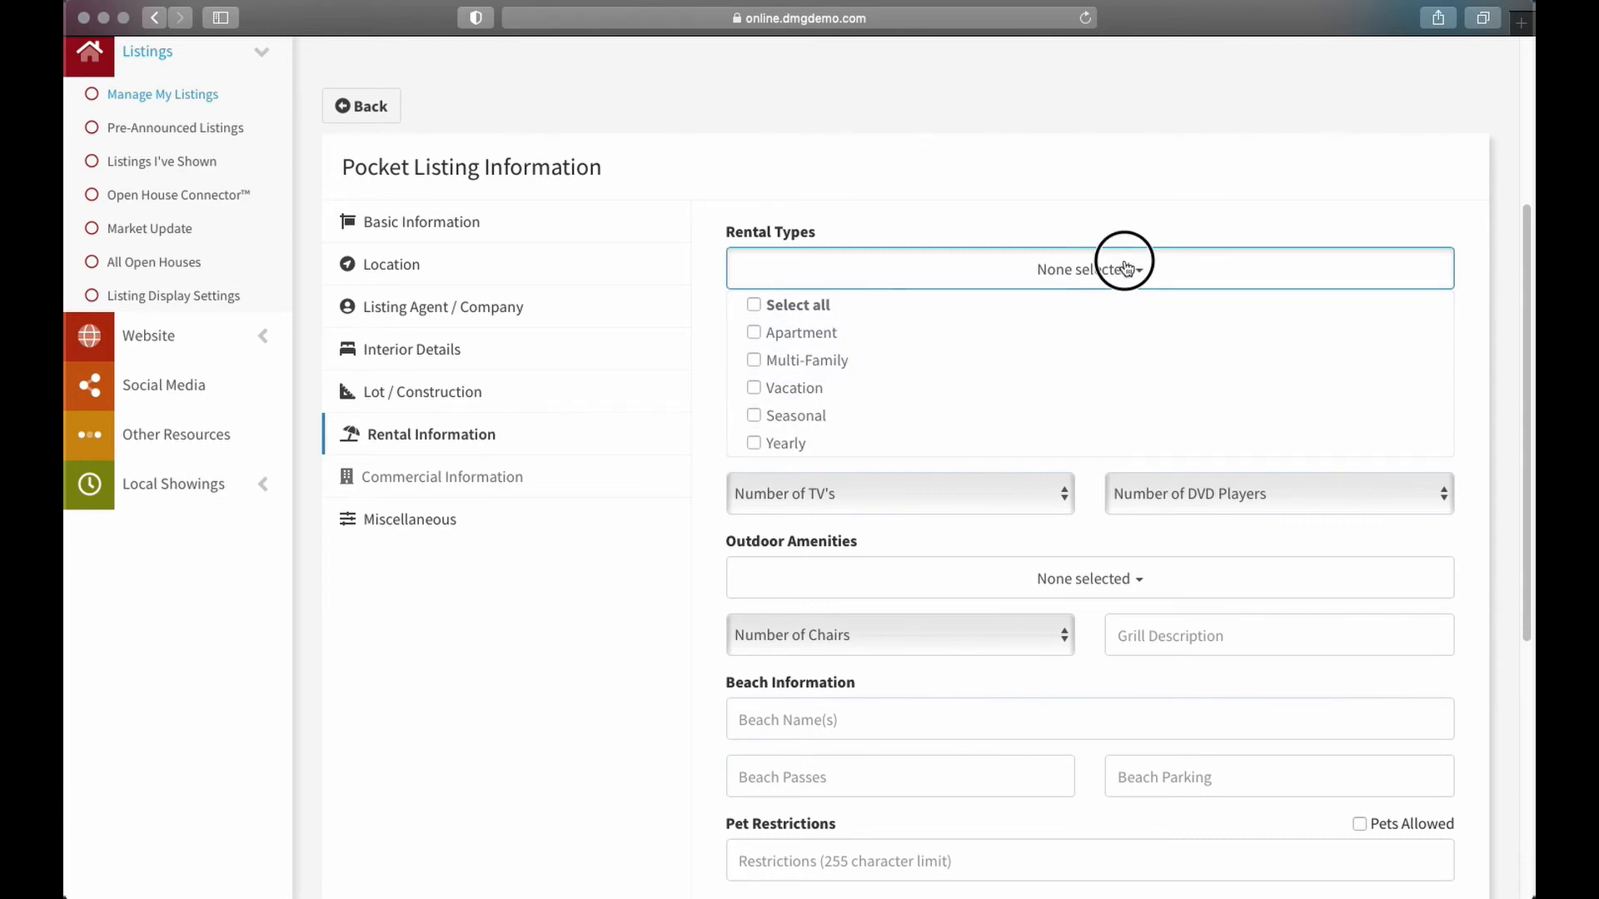
pyautogui.scroll(-2, 1122, 487)
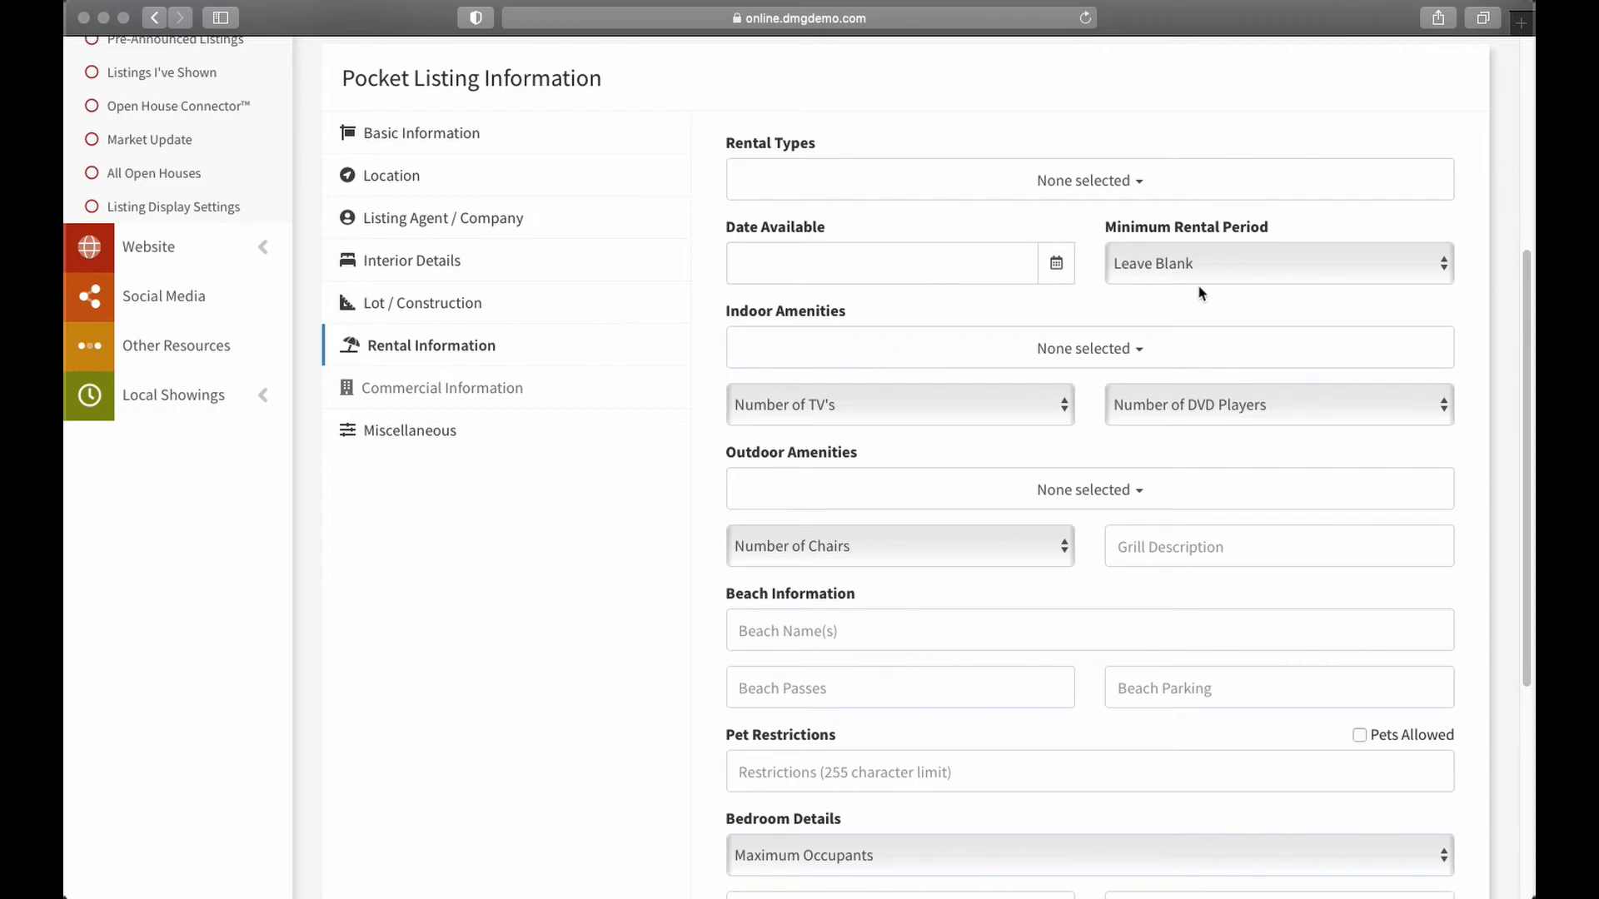
pyautogui.scroll(-4, 1083, 383)
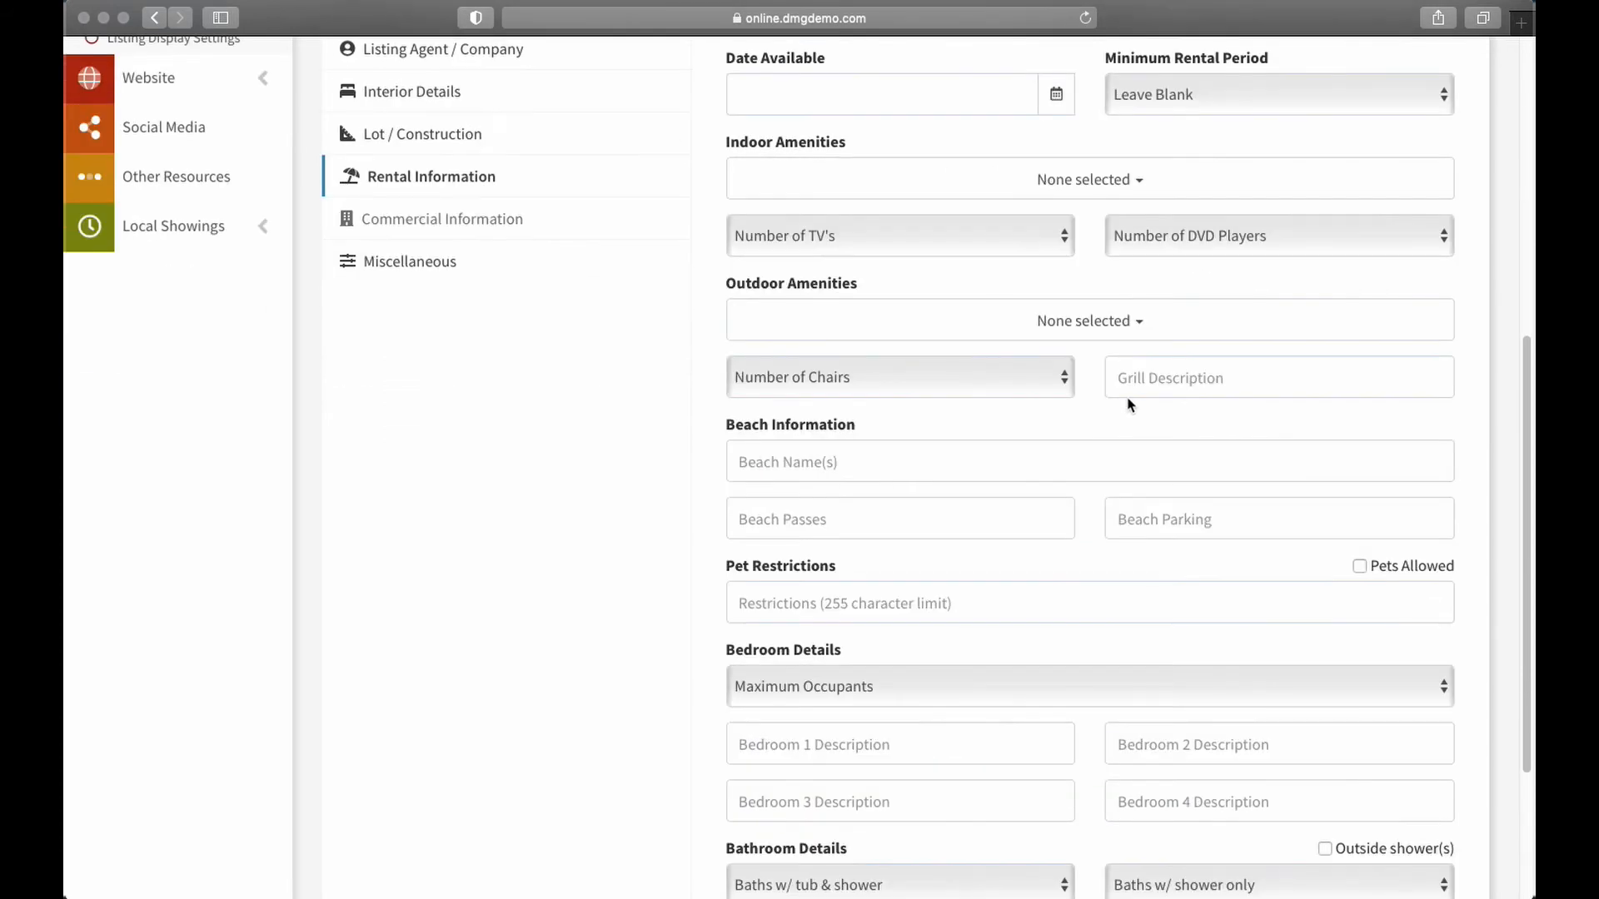
pyautogui.scroll(-1, 1215, 321)
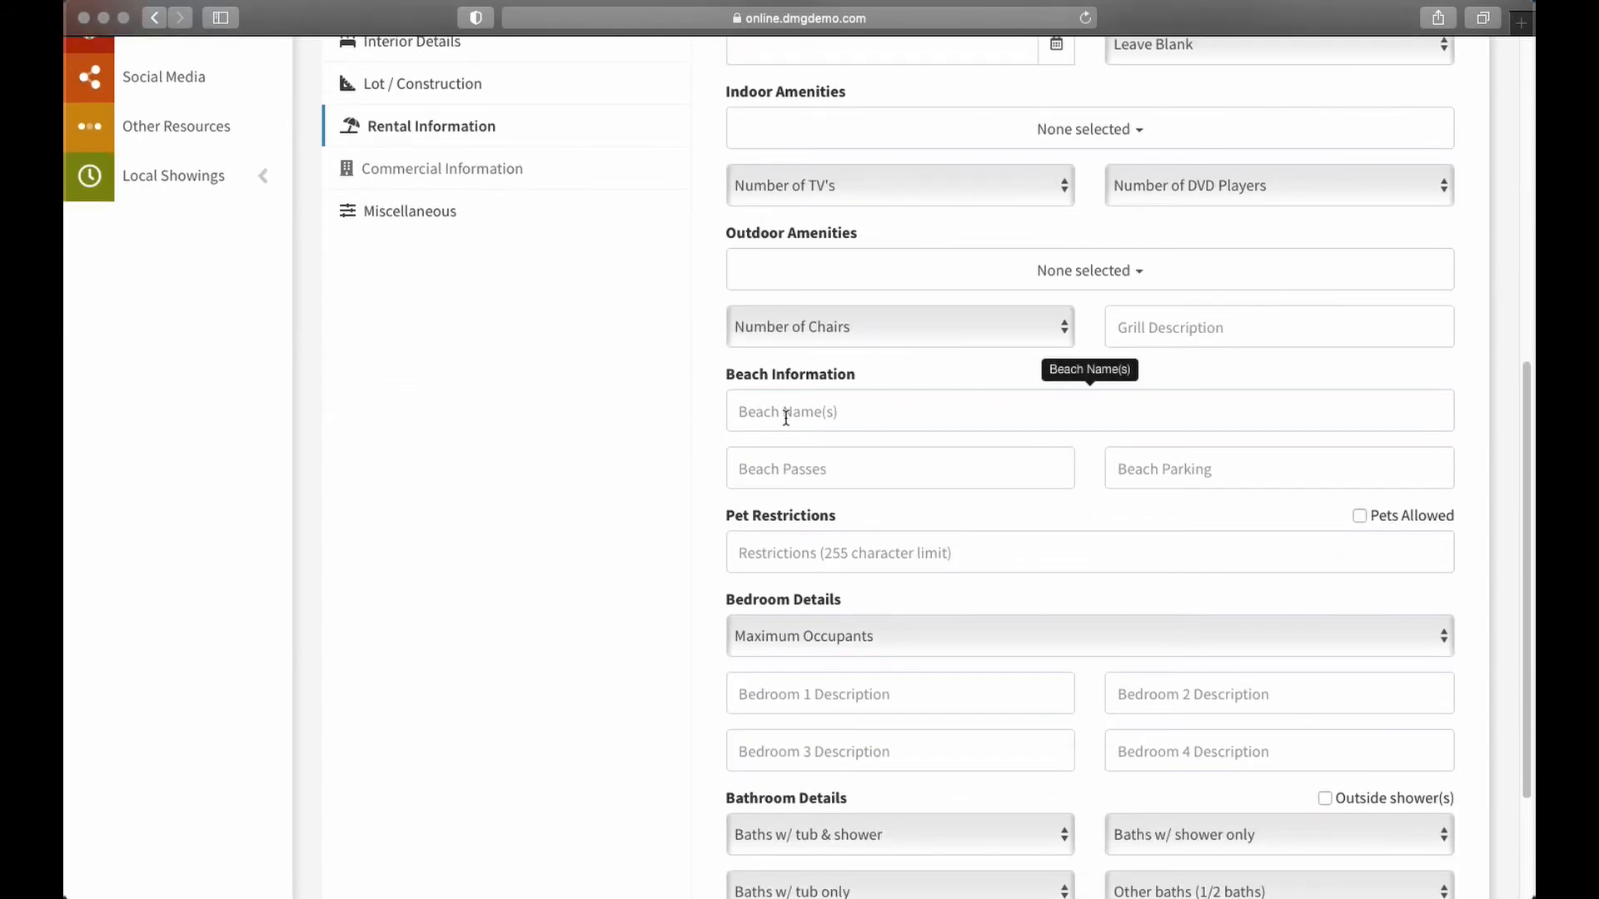
pyautogui.scroll(-5, 840, 425)
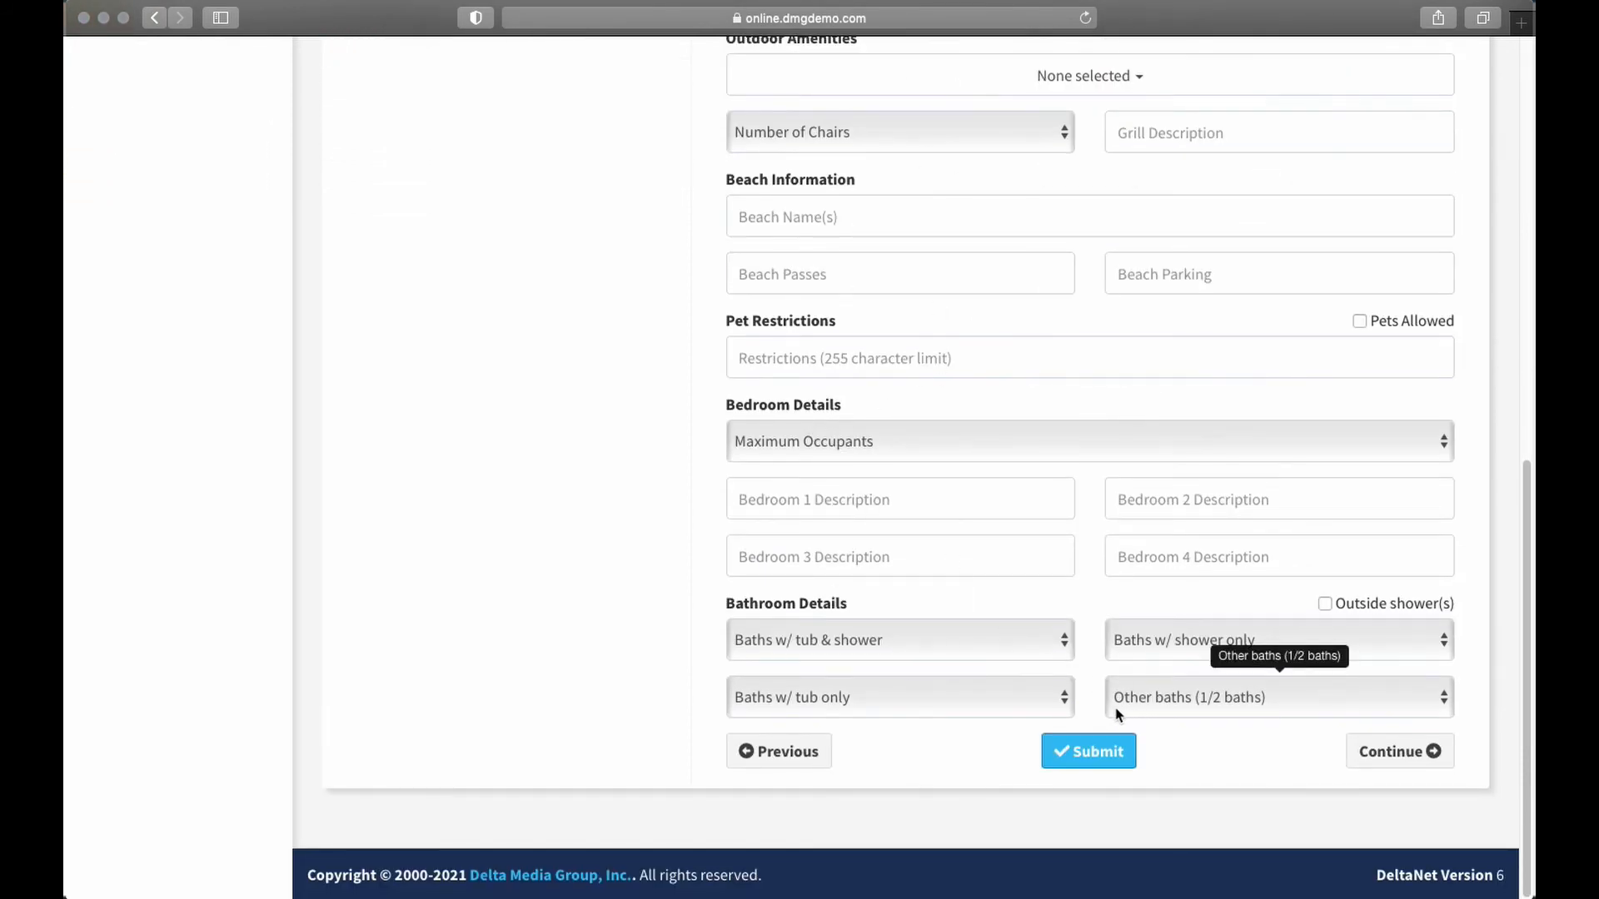
pyautogui.scroll(14, 991, 353)
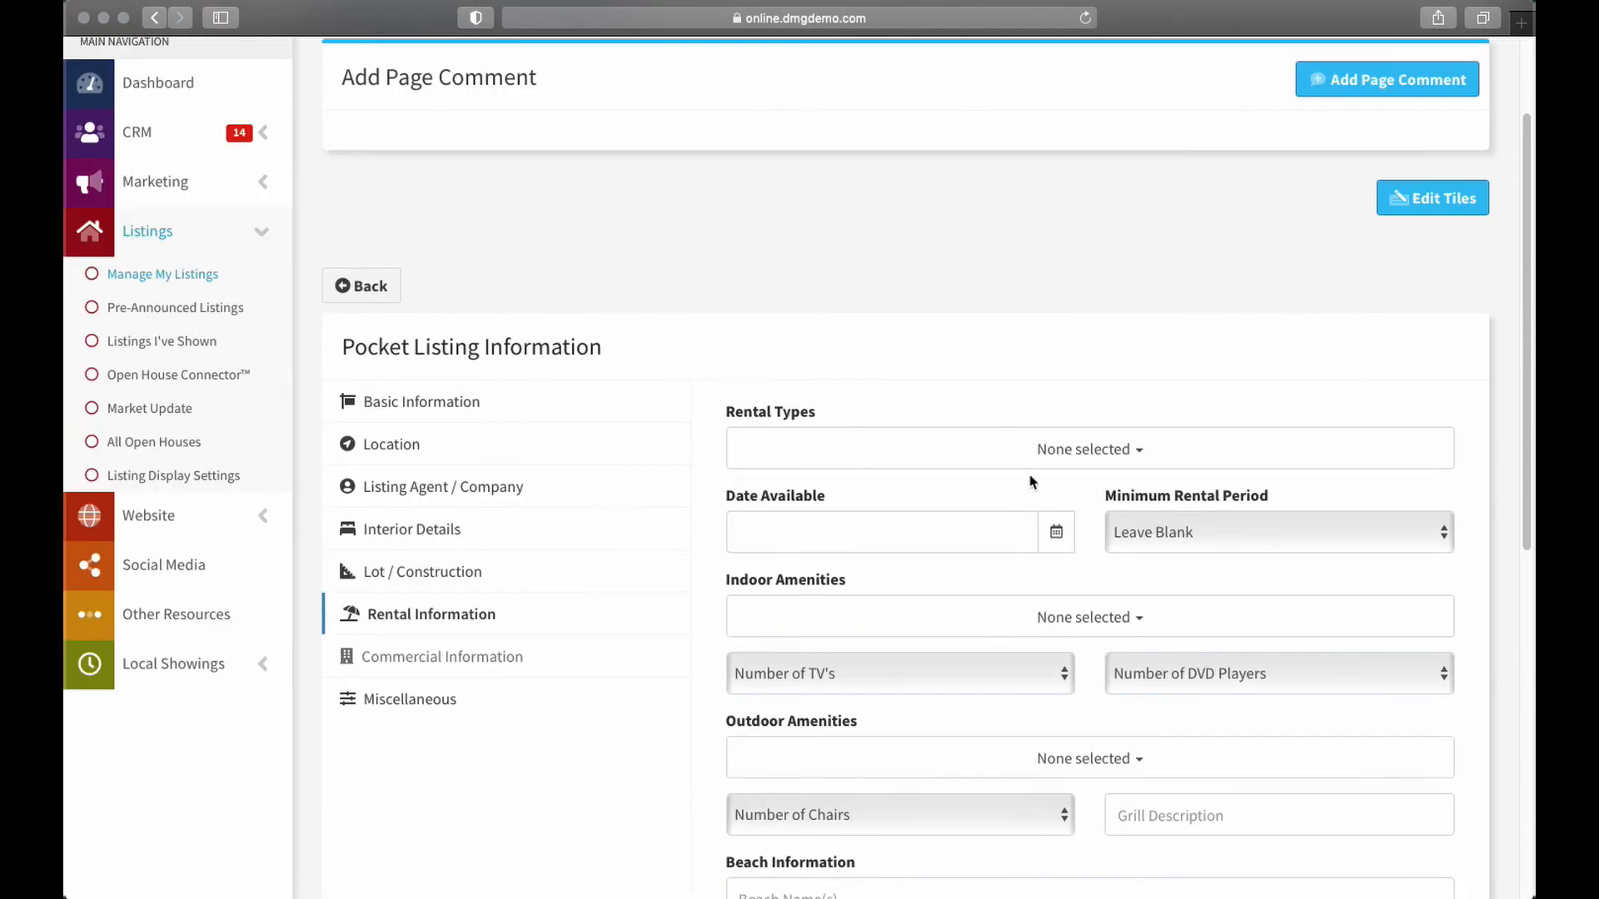
pyautogui.click(426, 403)
pyautogui.click(1231, 447)
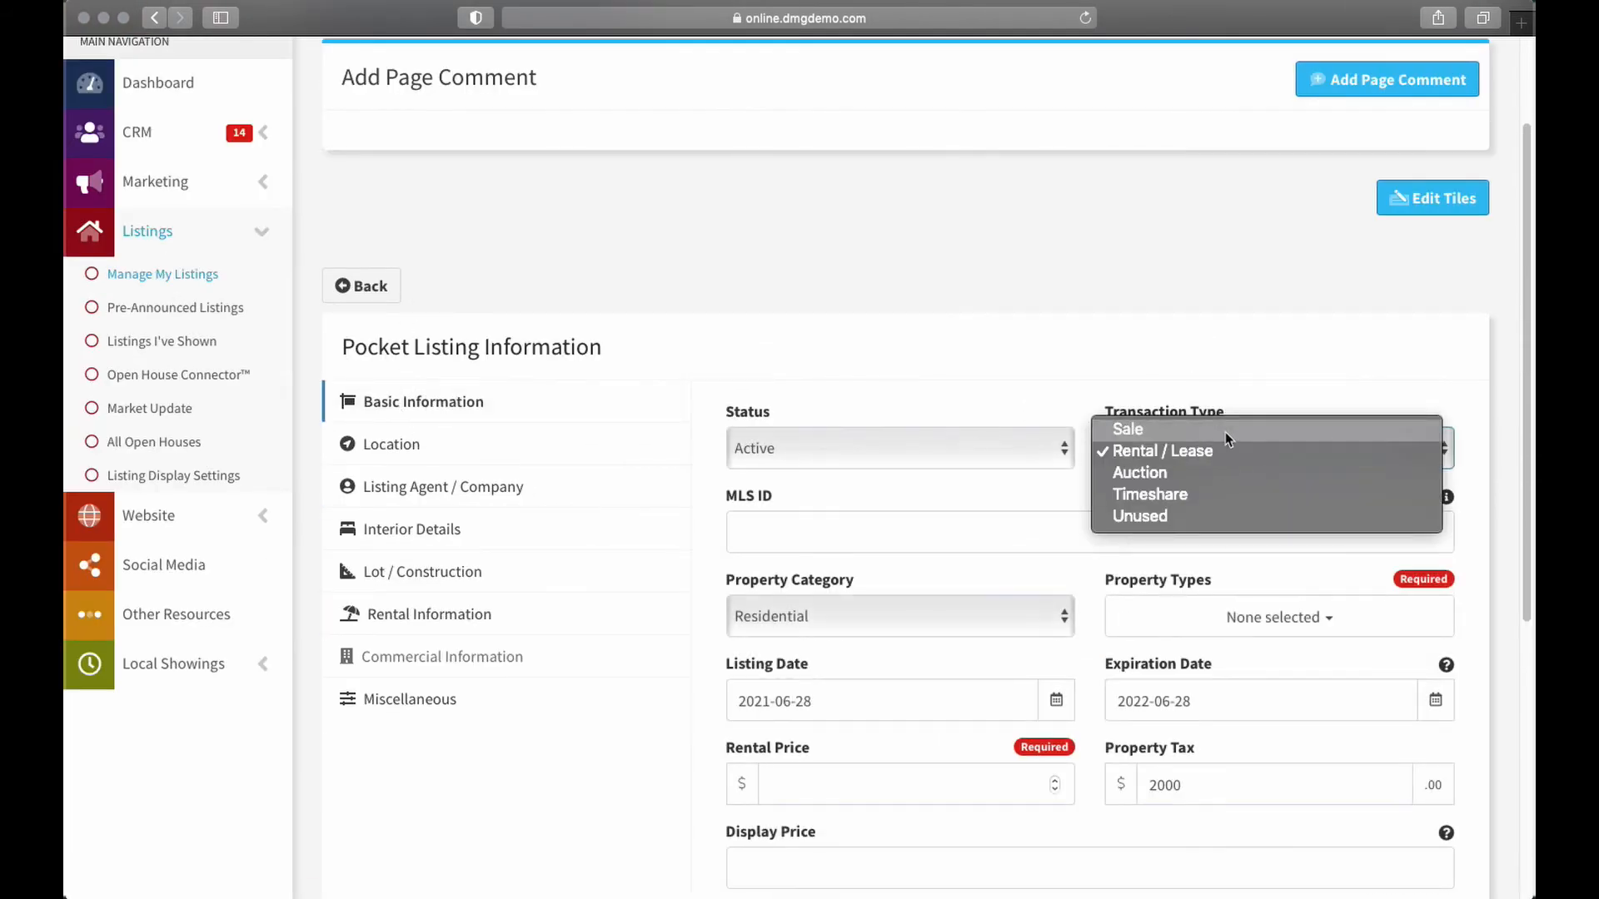
pyautogui.click(1225, 430)
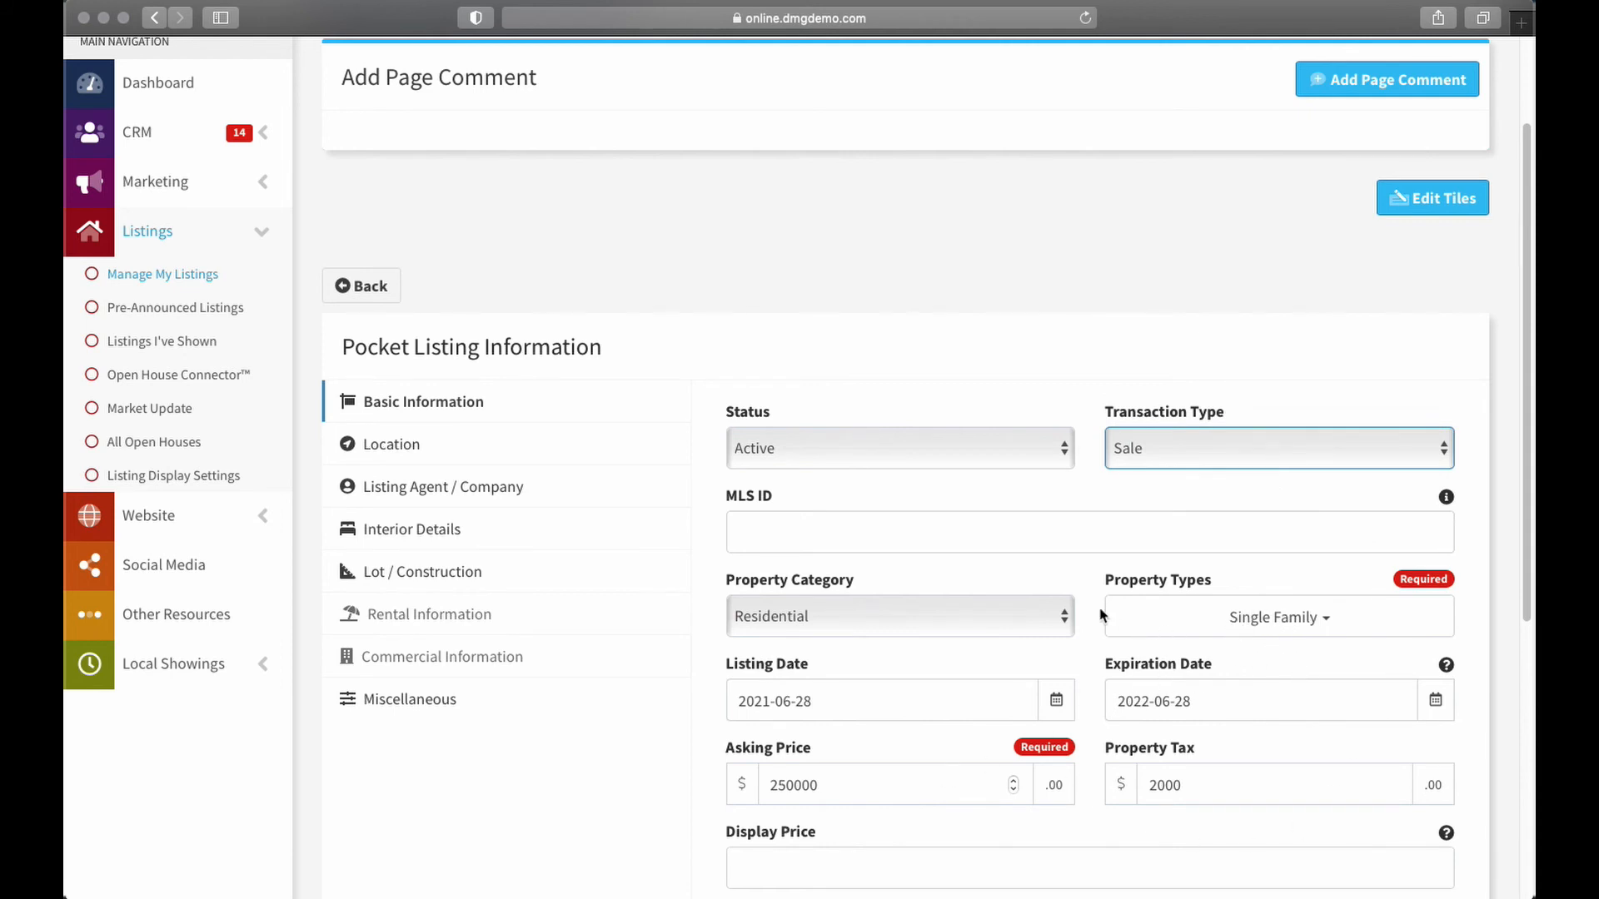
pyautogui.click(1055, 618)
pyautogui.click(902, 703)
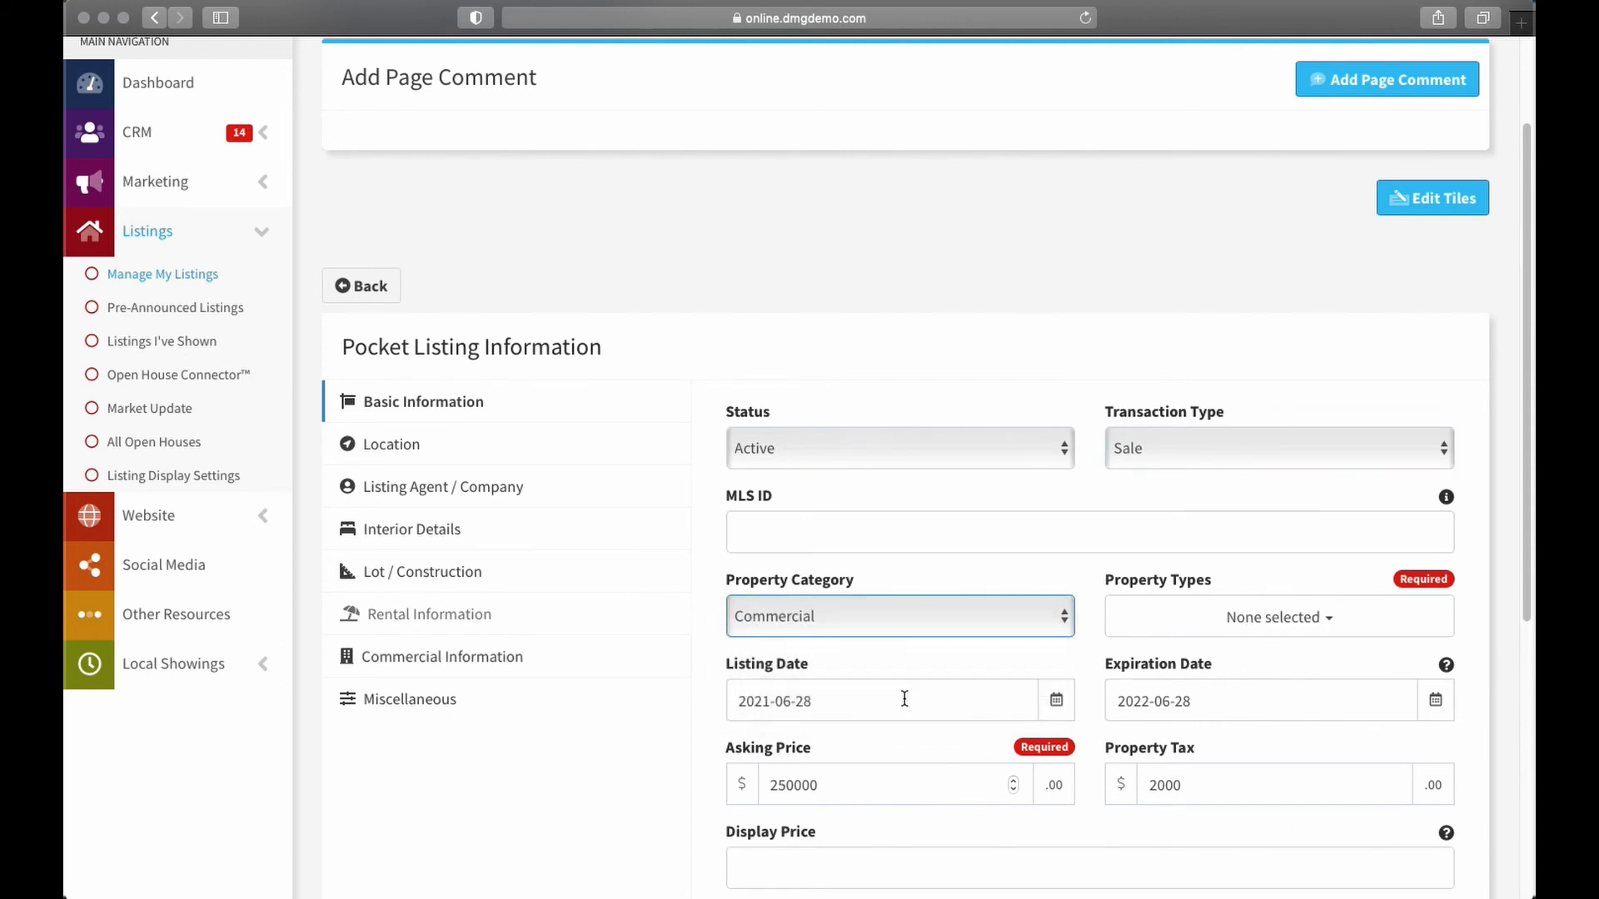
pyautogui.click(460, 660)
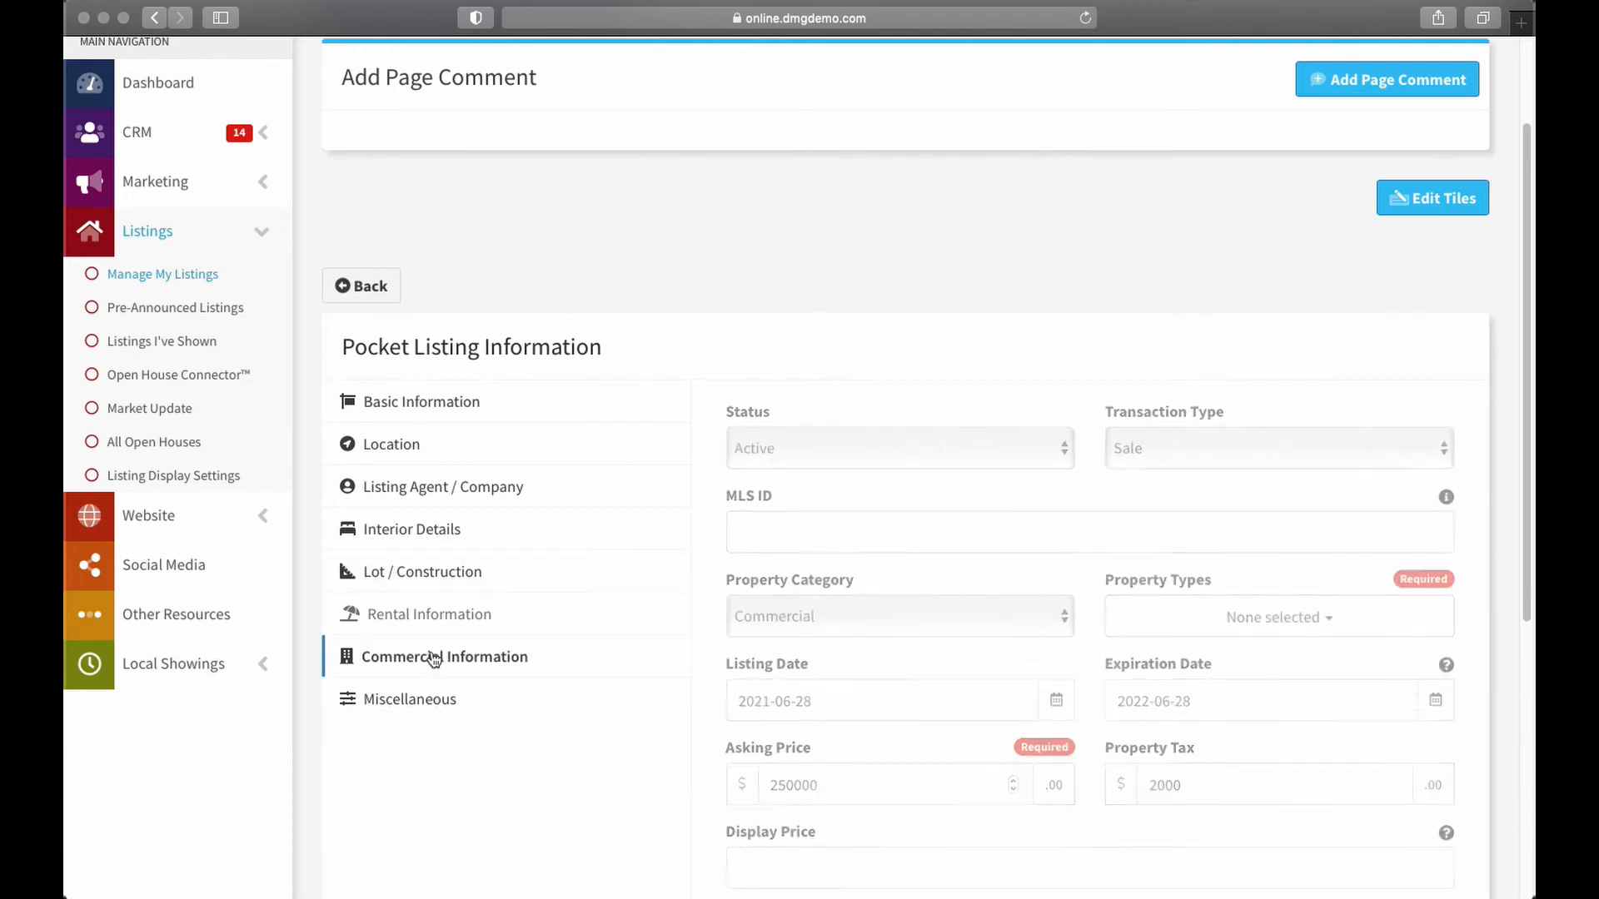
pyautogui.click(1126, 452)
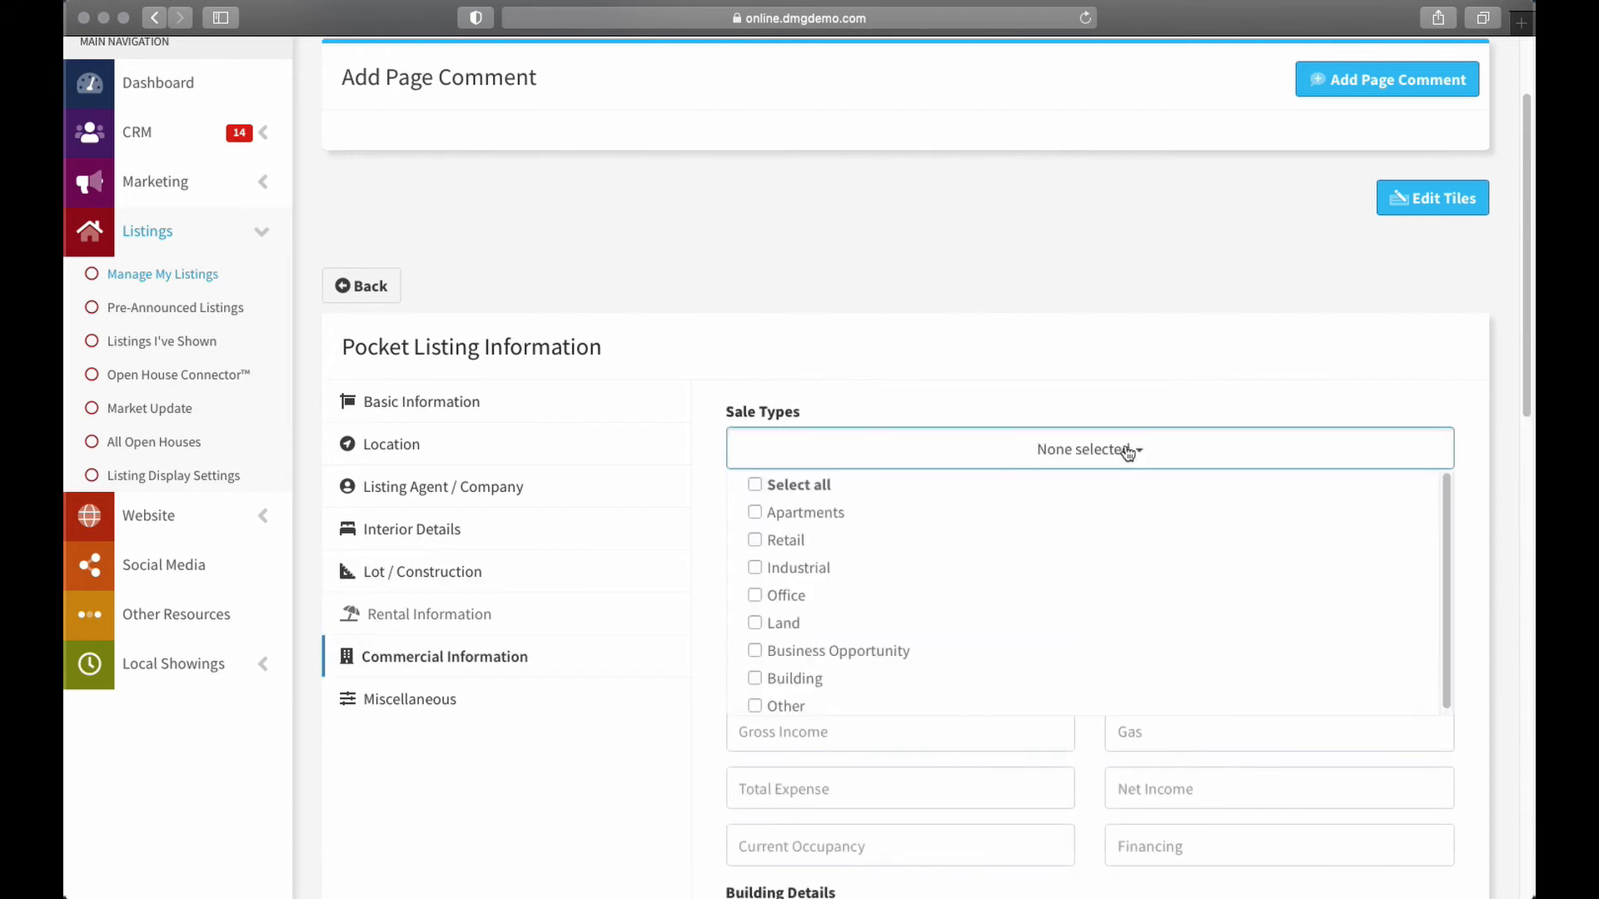
pyautogui.scroll(-2, 1064, 532)
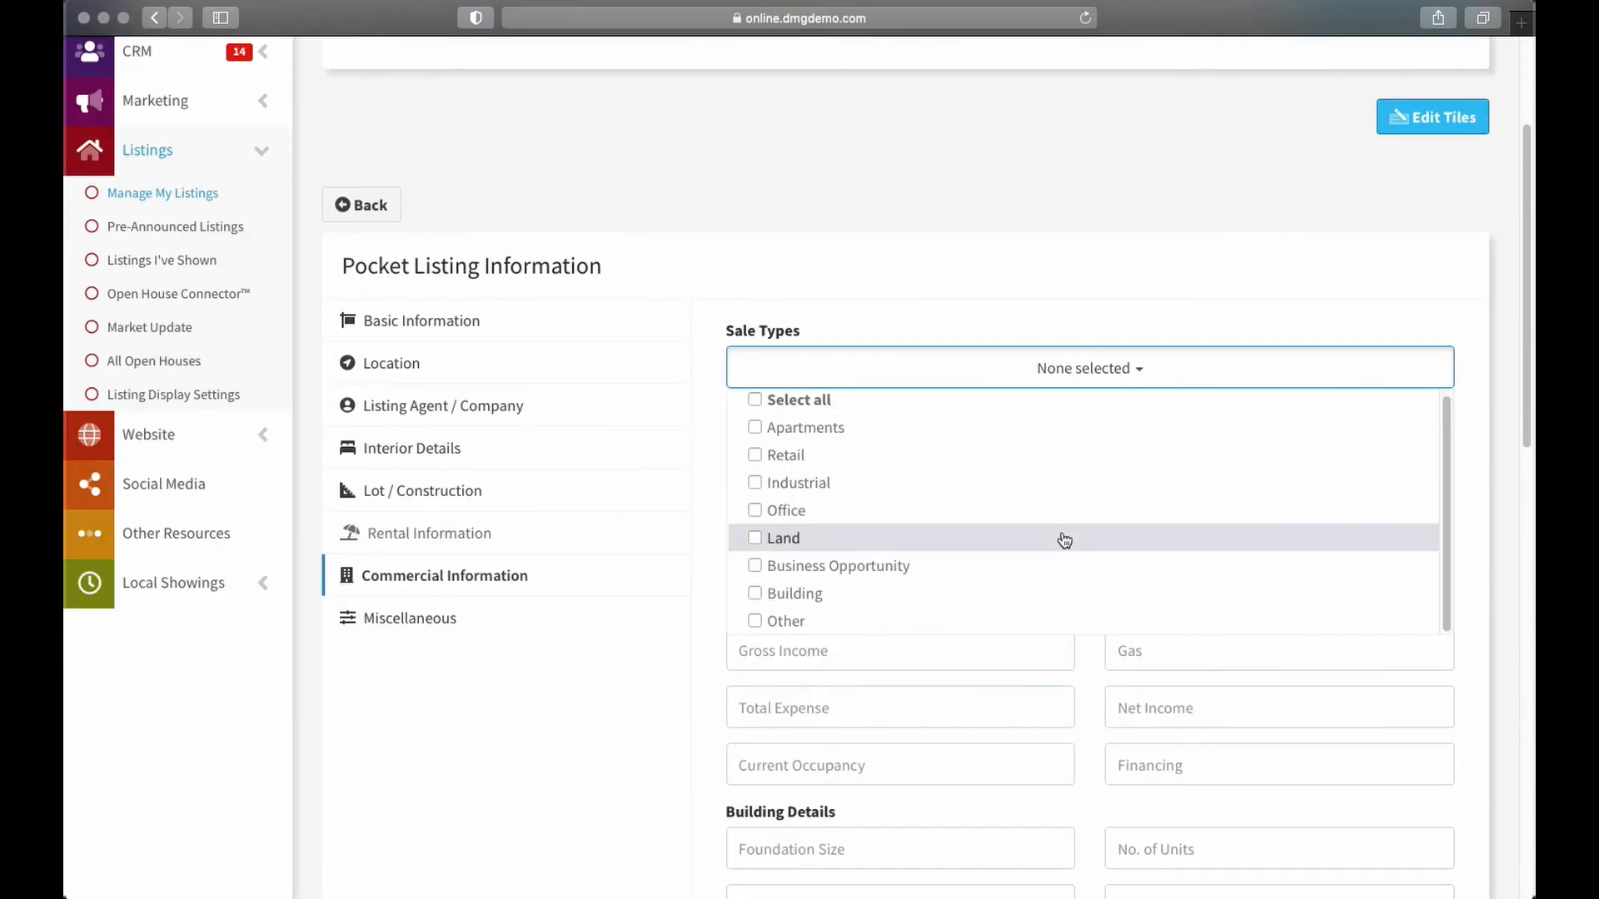
pyautogui.click(1127, 363)
pyautogui.scroll(-3, 957, 482)
pyautogui.scroll(-5, 975, 465)
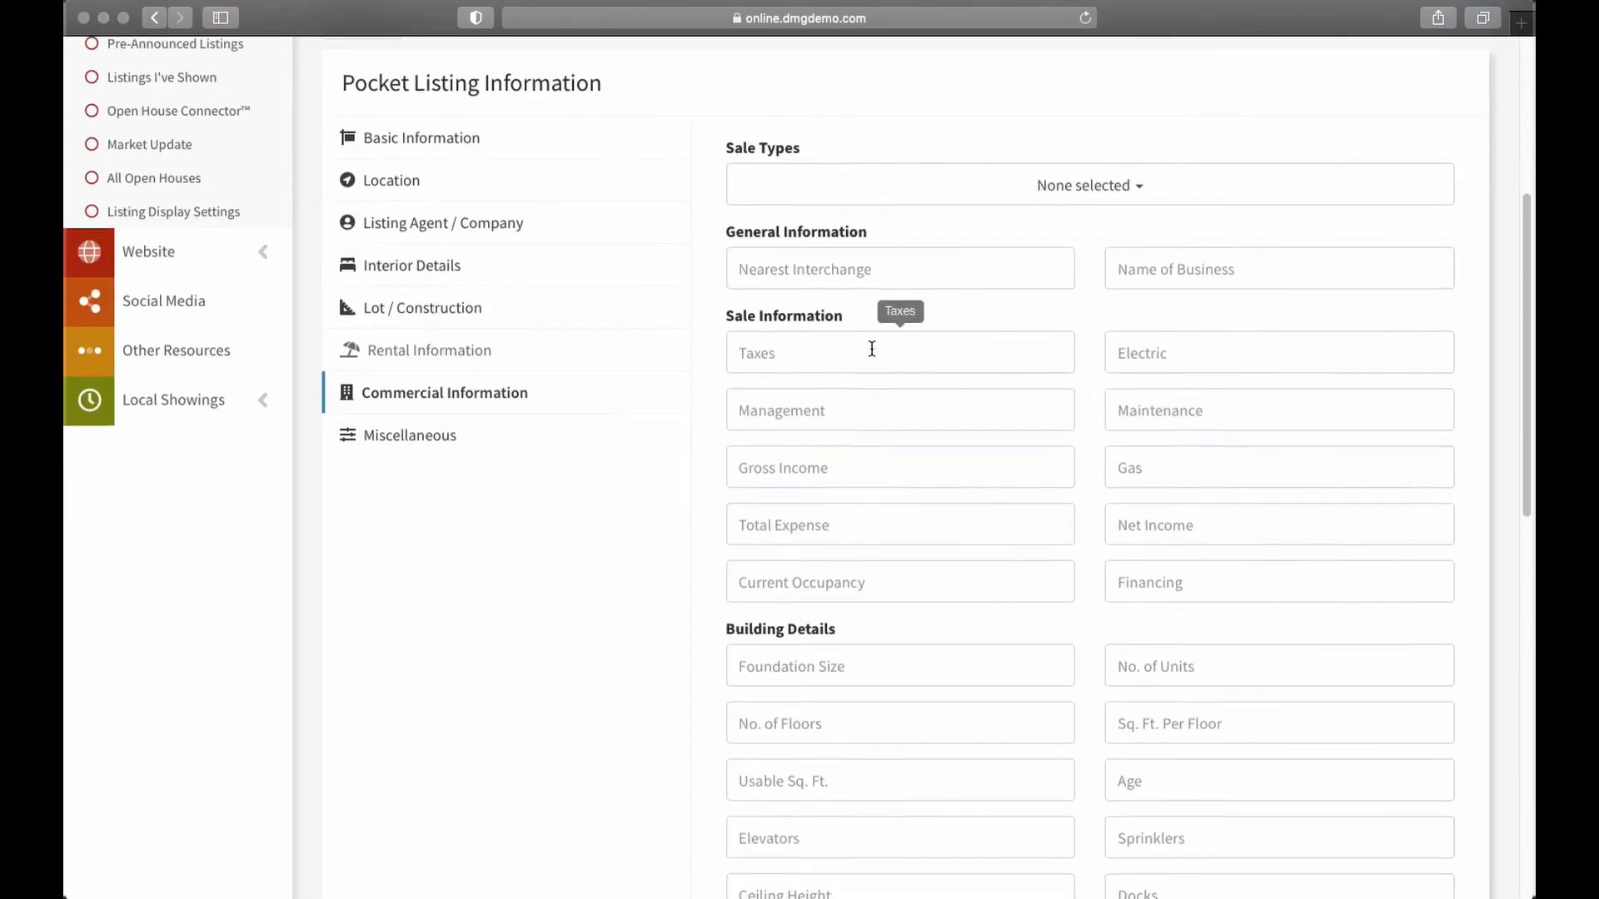
pyautogui.scroll(-5, 864, 460)
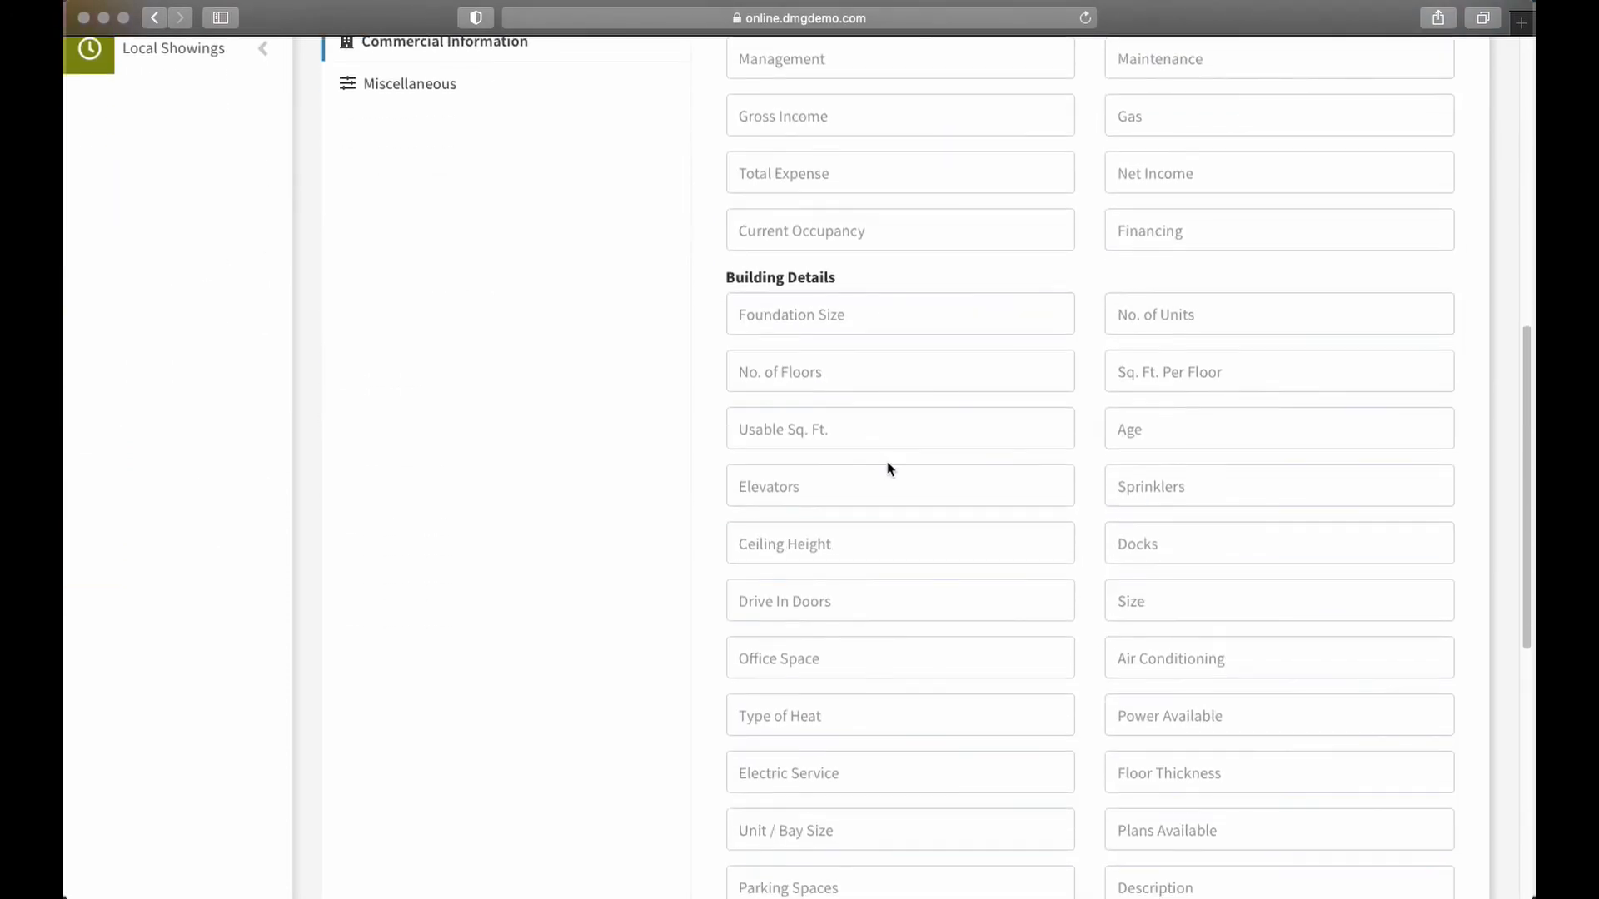
pyautogui.scroll(-6, 1116, 429)
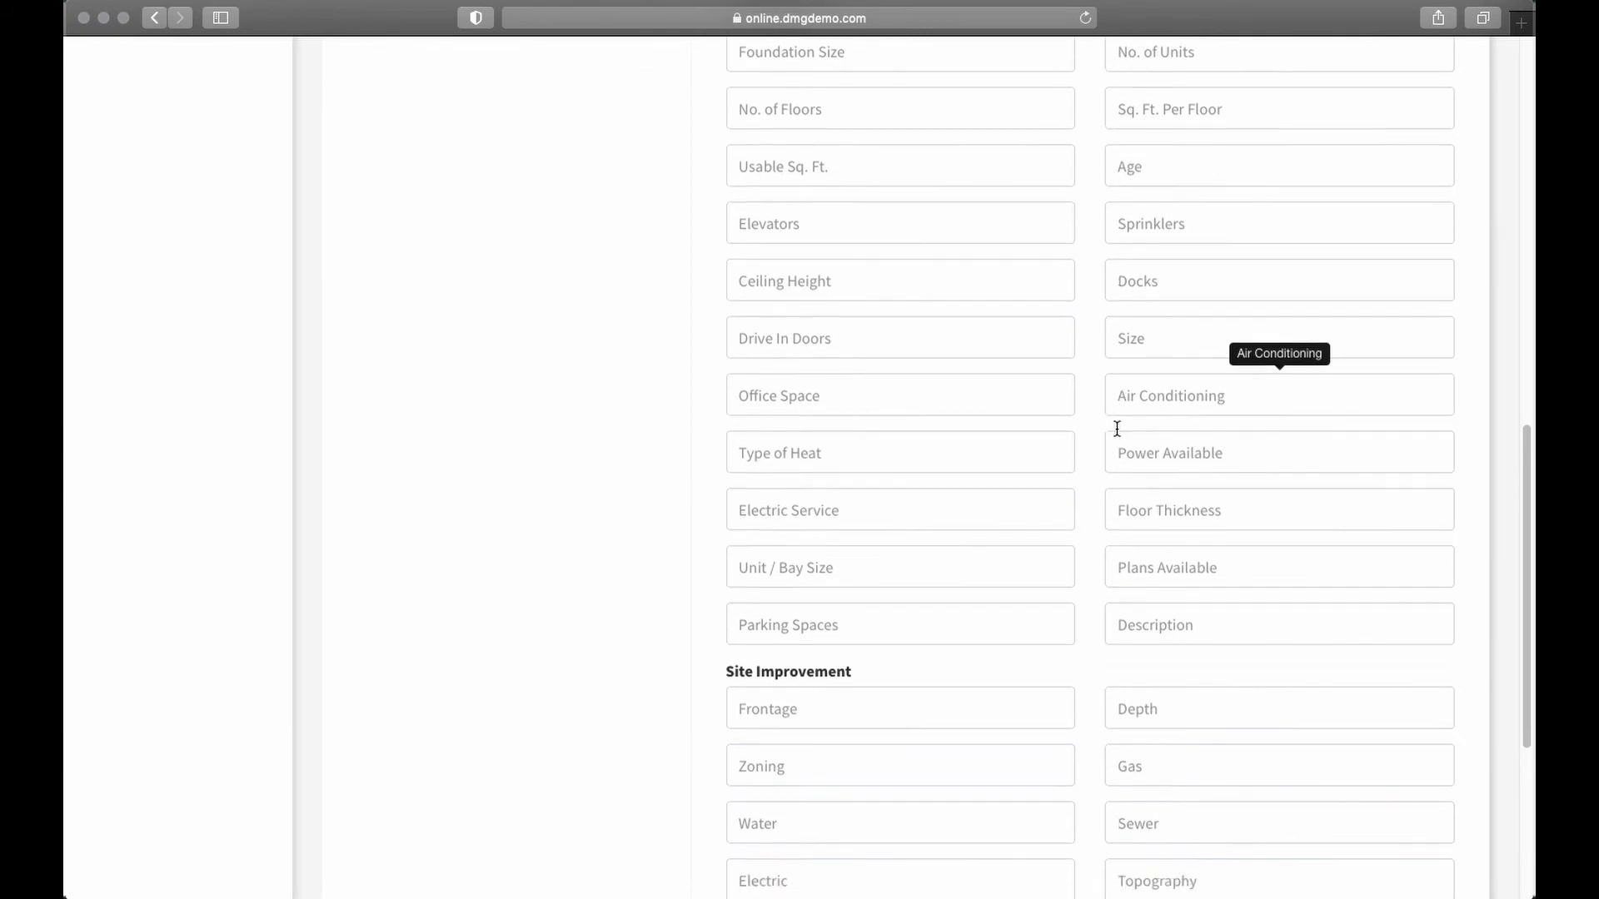
pyautogui.scroll(-2, 1111, 439)
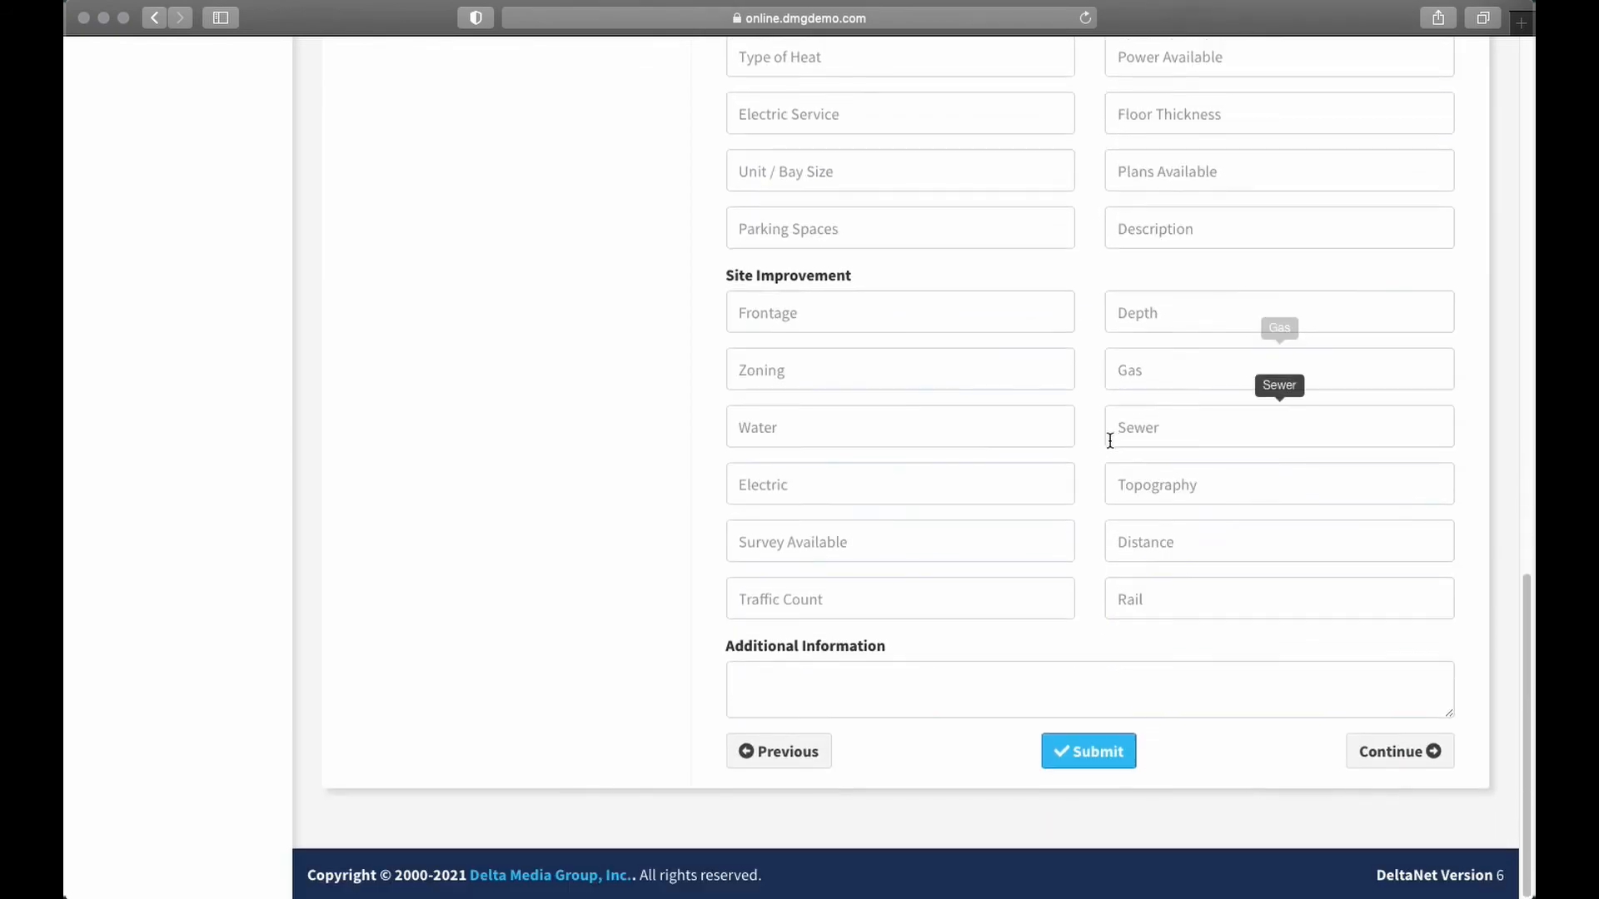
pyautogui.scroll(20, 1042, 713)
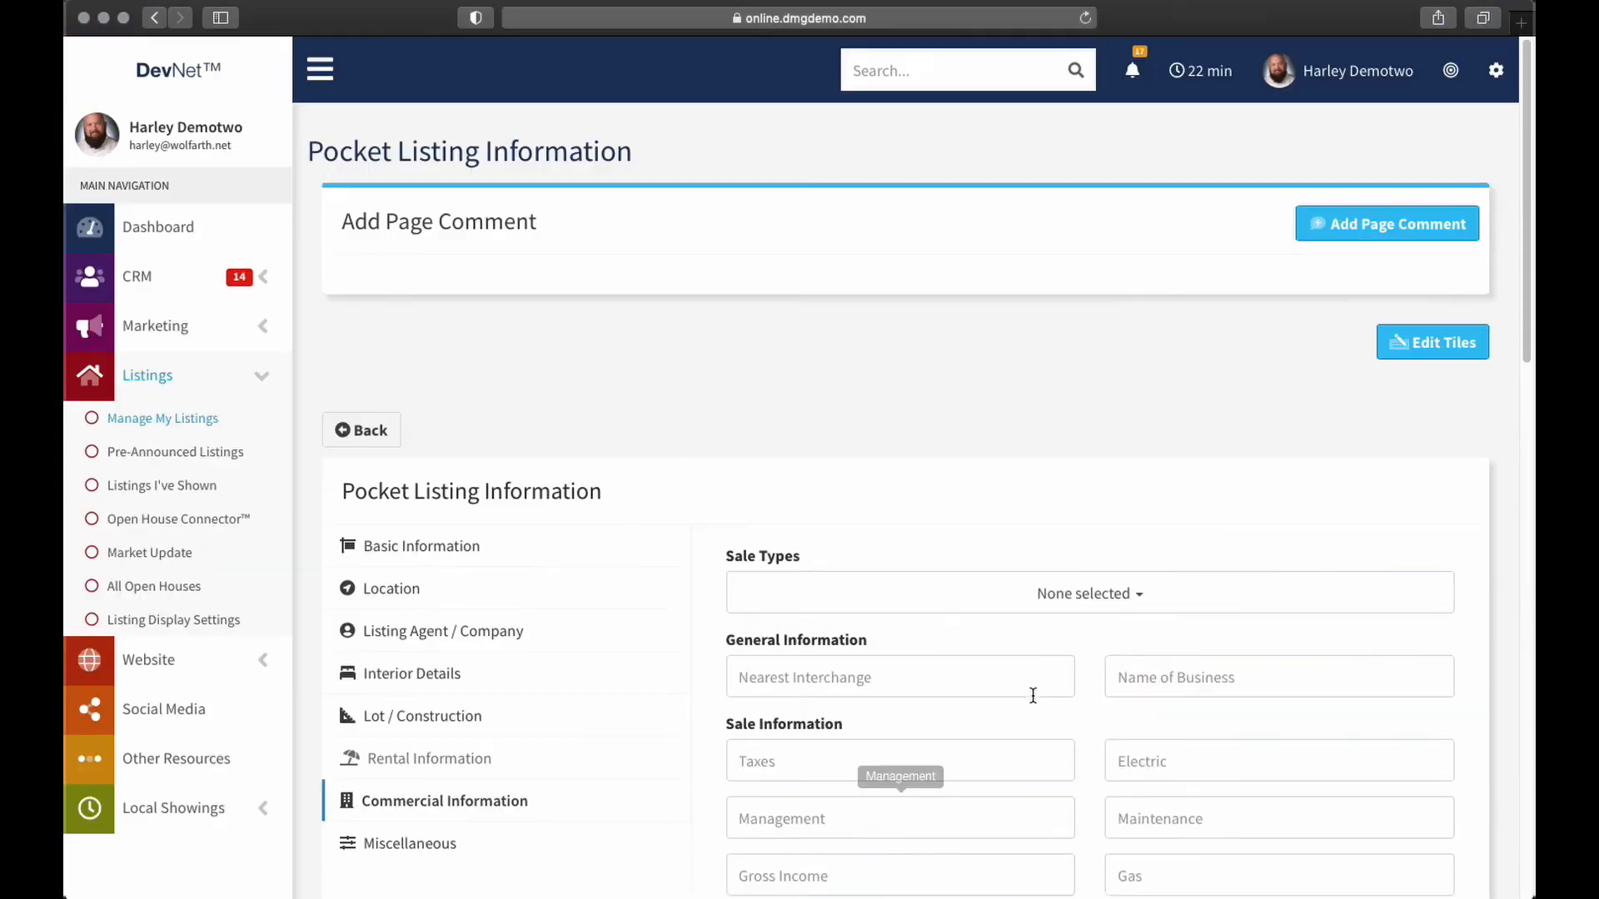
# In Basic Information, set the listing's Property Category to Residential
pyautogui.click(535, 543)
pyautogui.scroll(-3, 1074, 466)
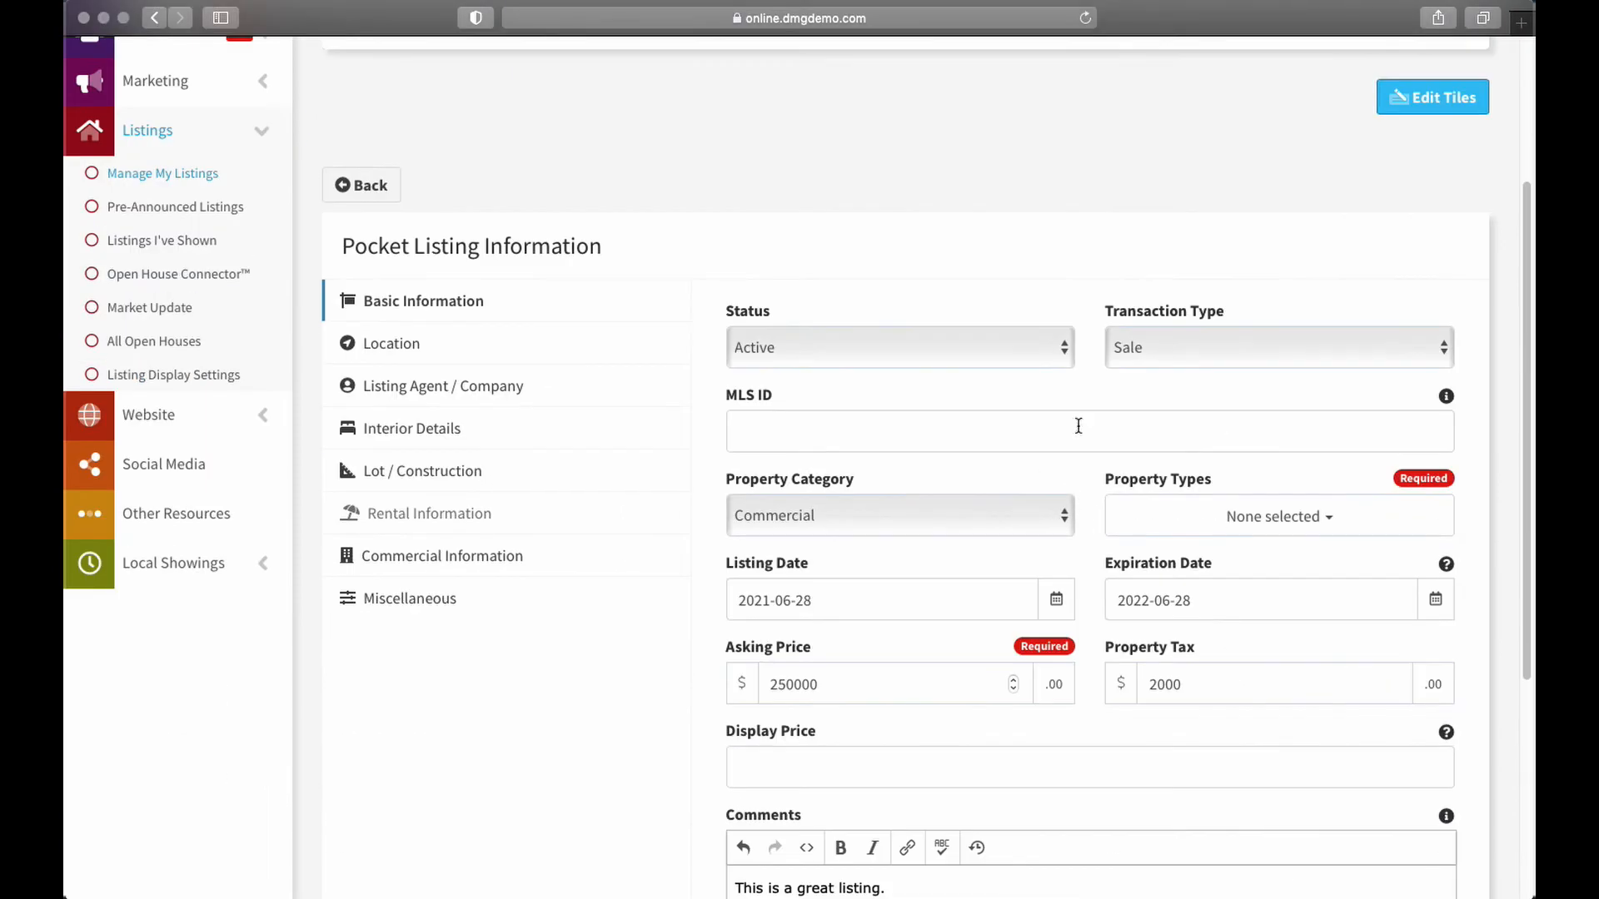
pyautogui.click(966, 508)
pyautogui.click(902, 433)
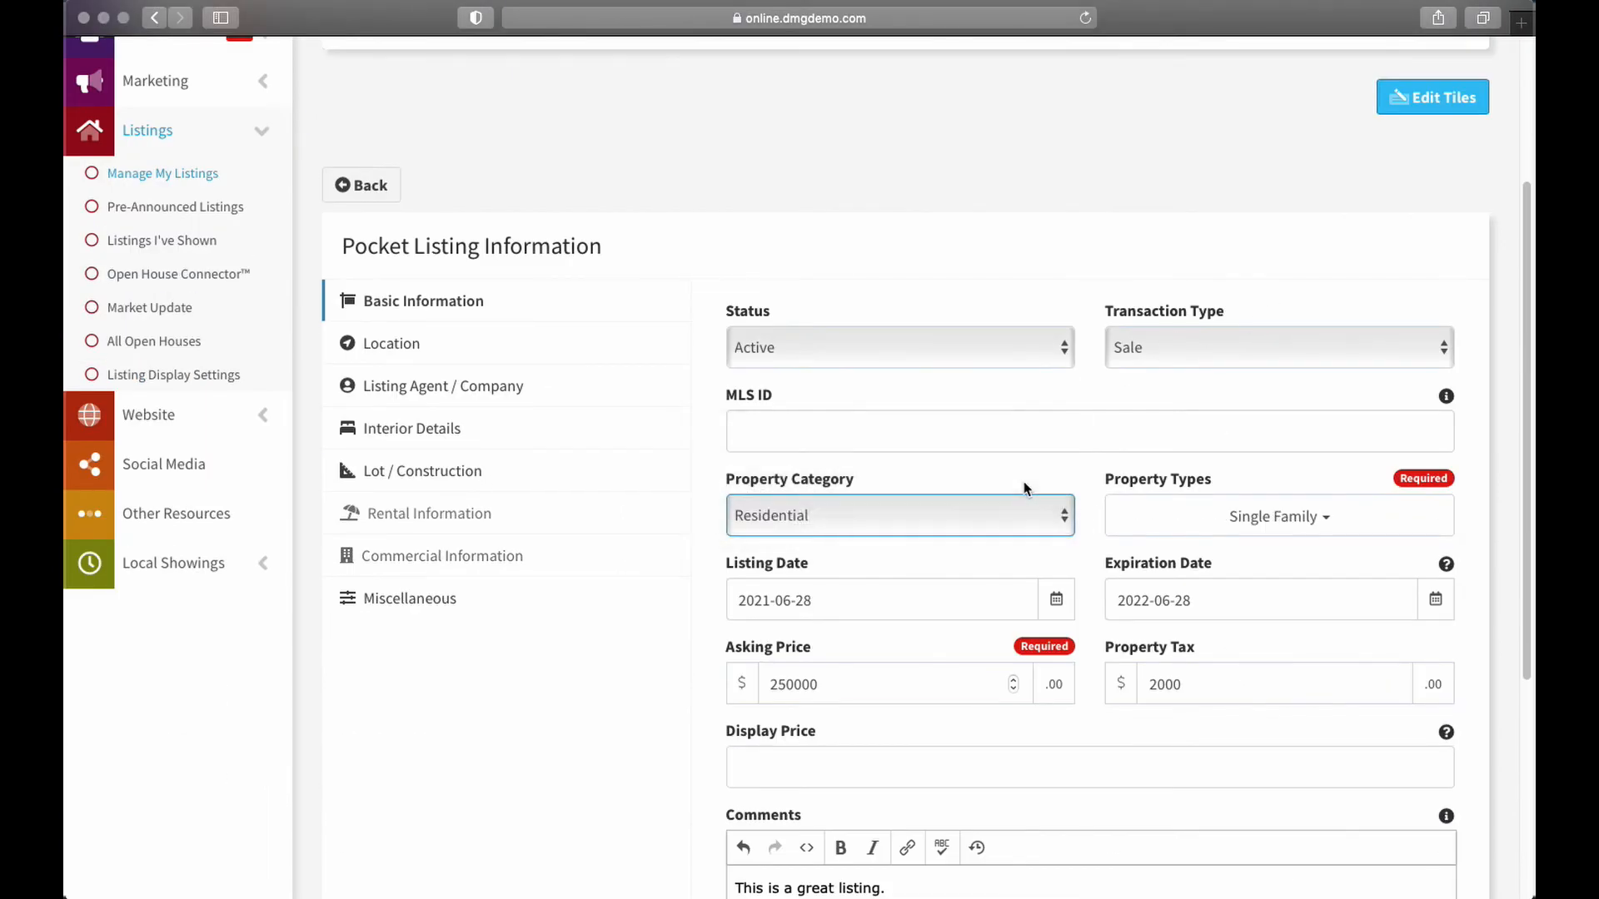
pyautogui.scroll(-5, 607, 560)
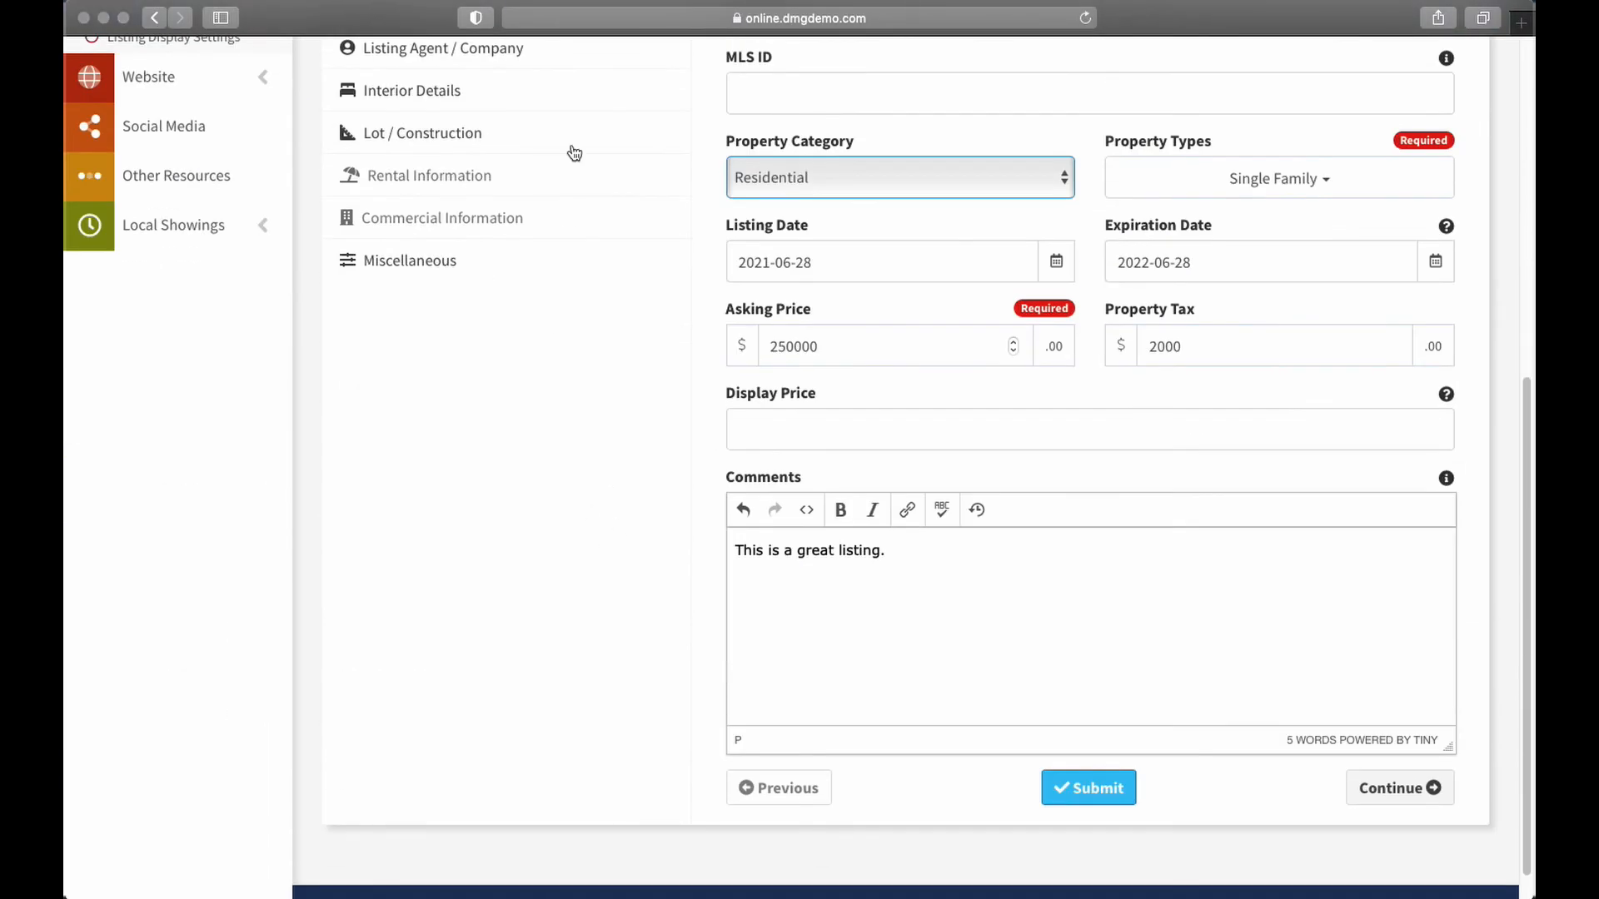
# Submit the pocket listing, accepting the Pocket Listing Terms of Service
pyautogui.click(1087, 788)
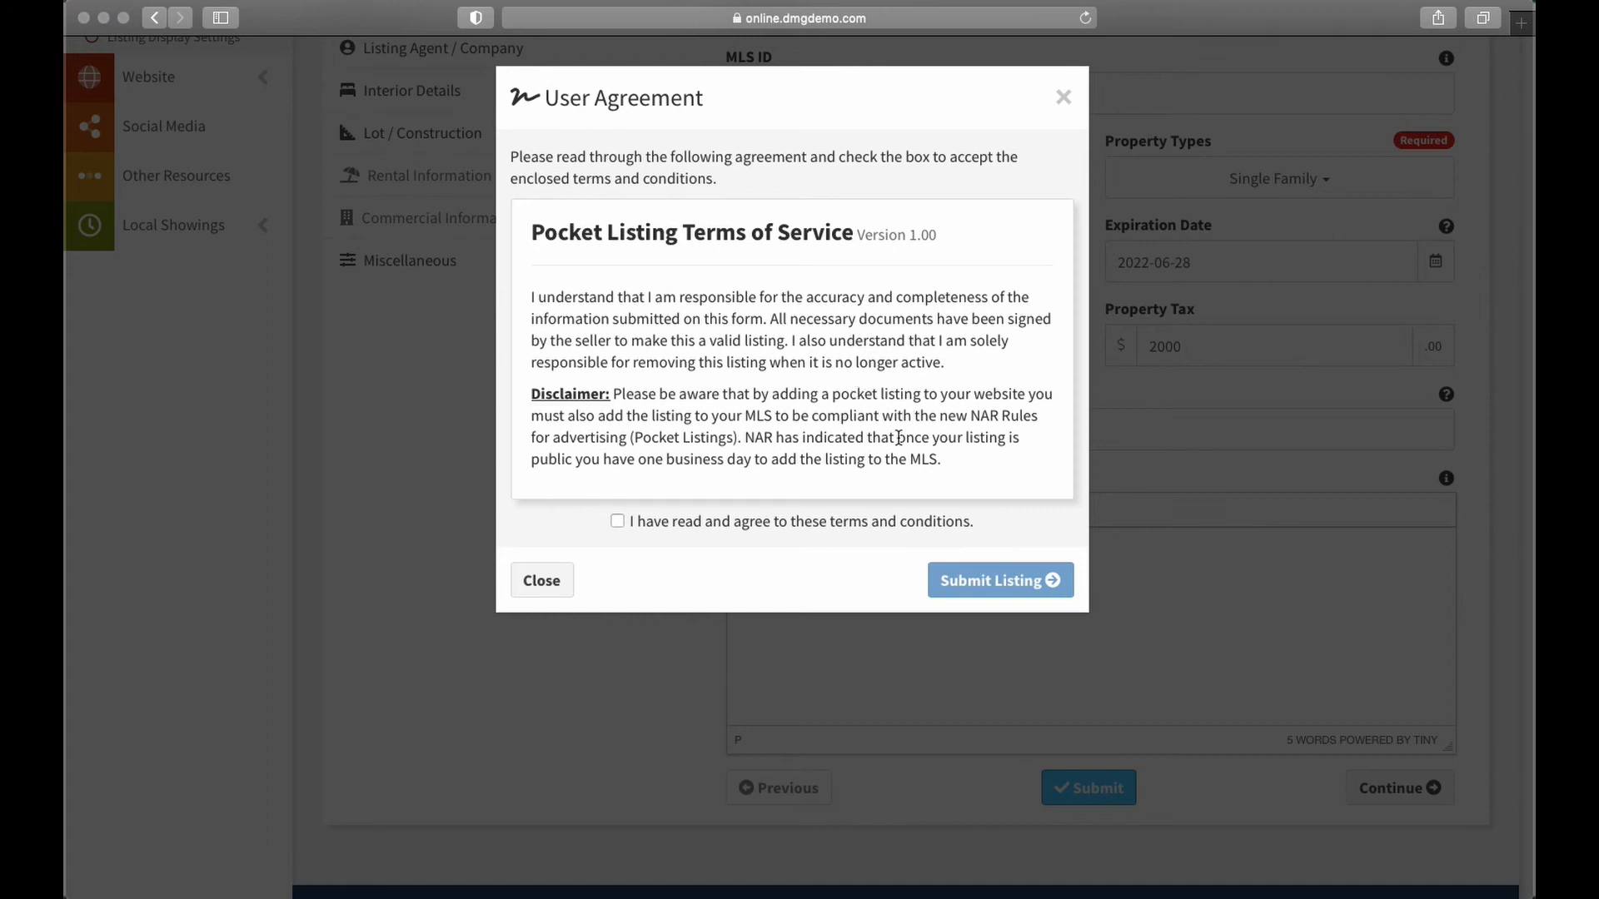
pyautogui.click(617, 522)
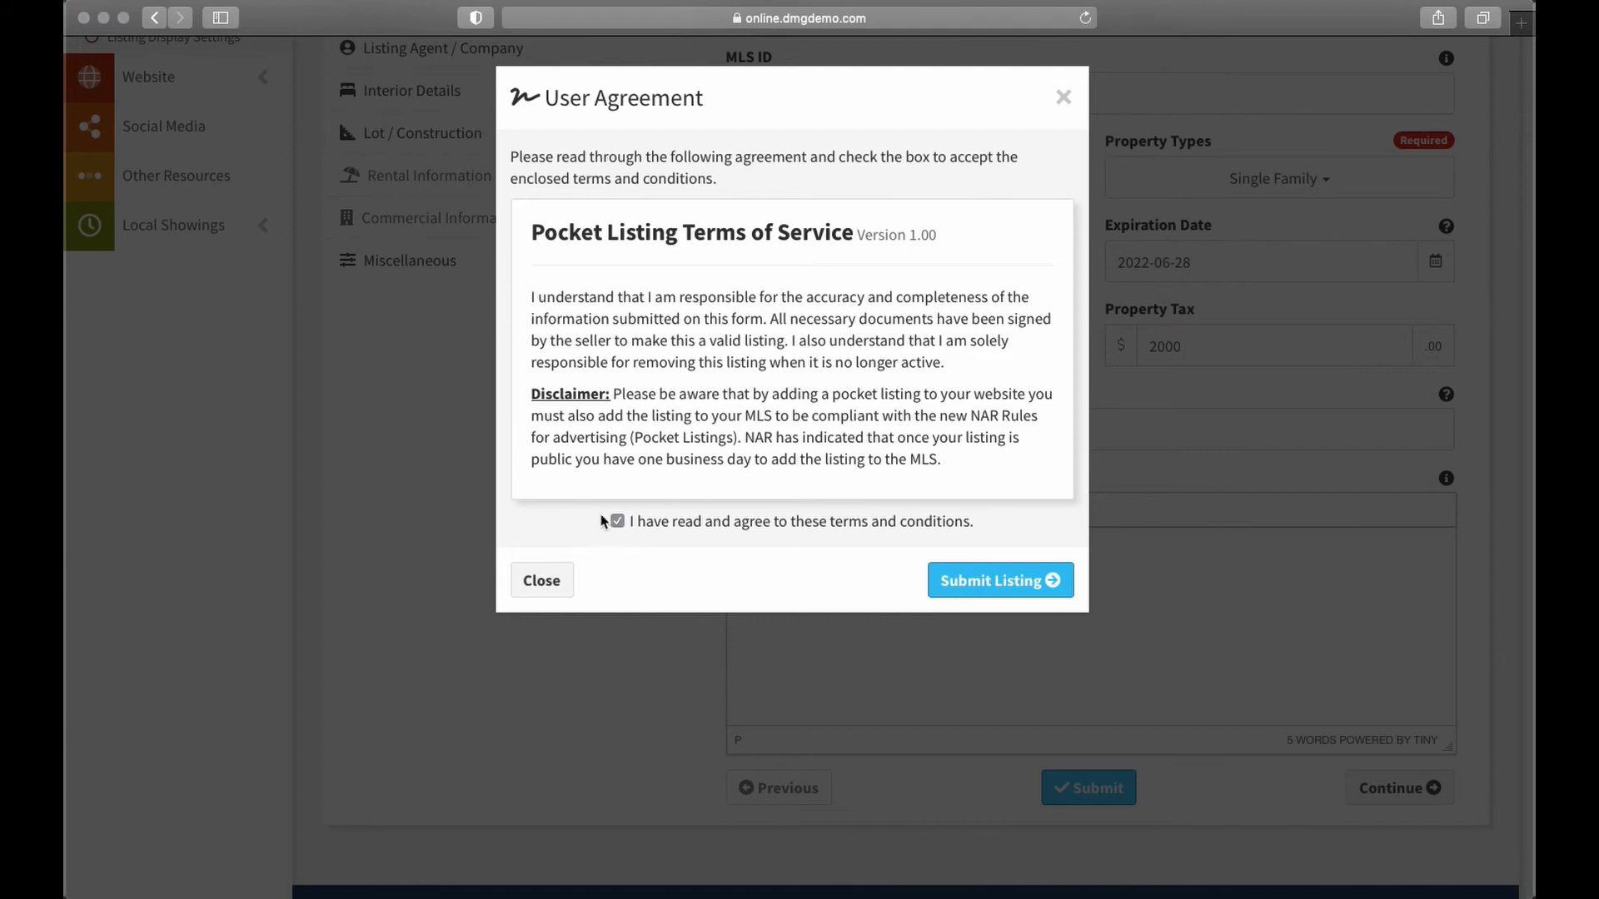
pyautogui.click(1010, 588)
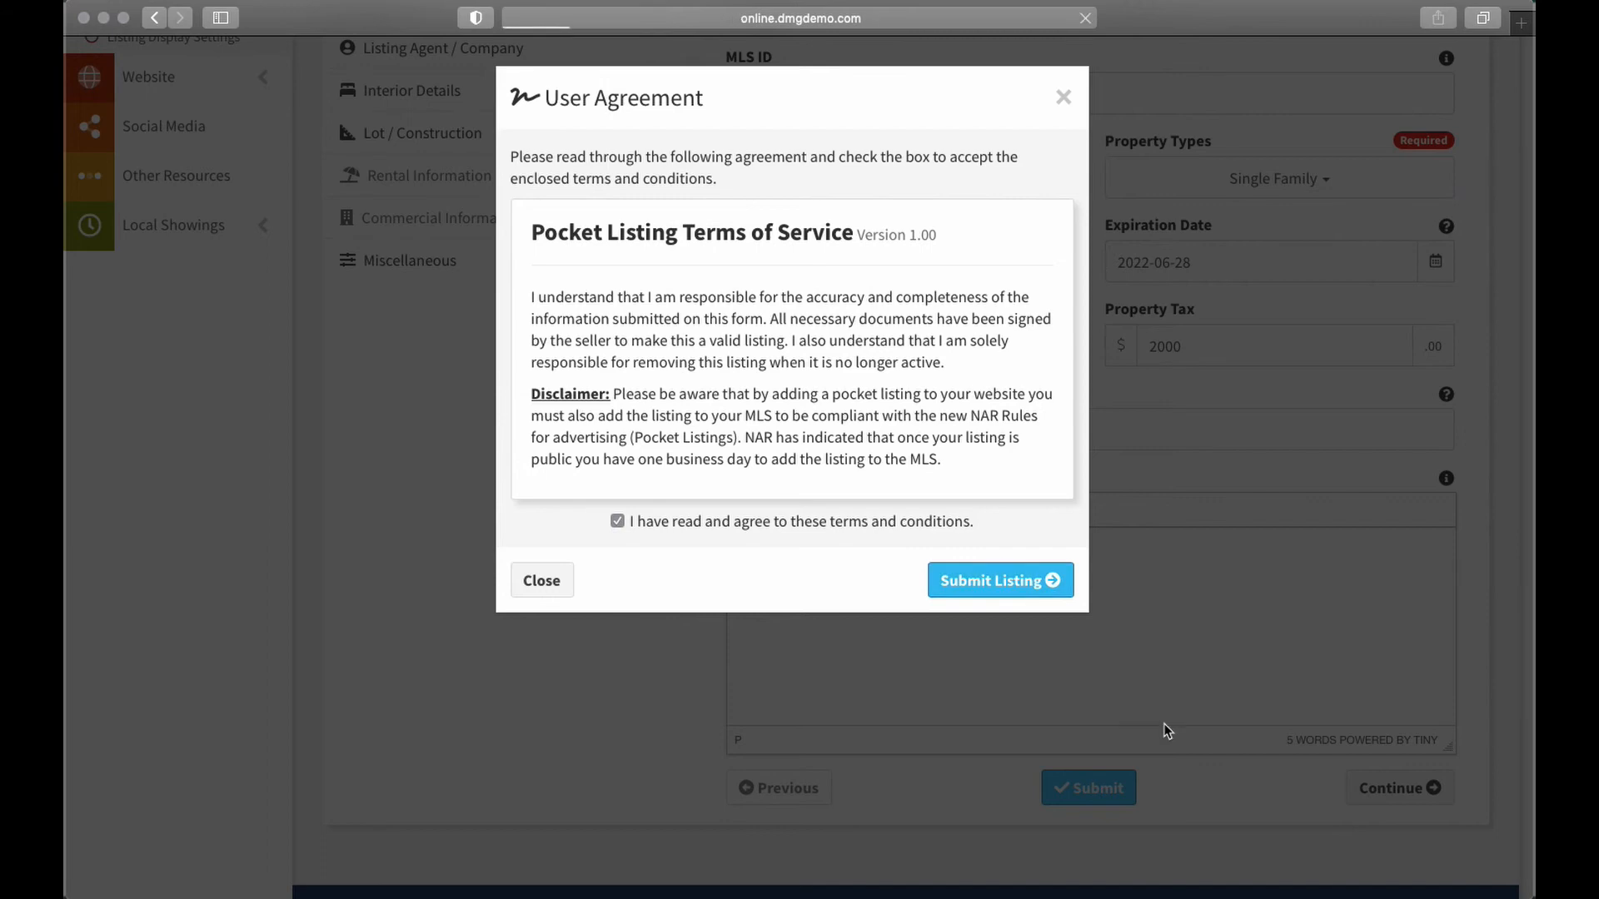
pyautogui.scroll(-3, 906, 565)
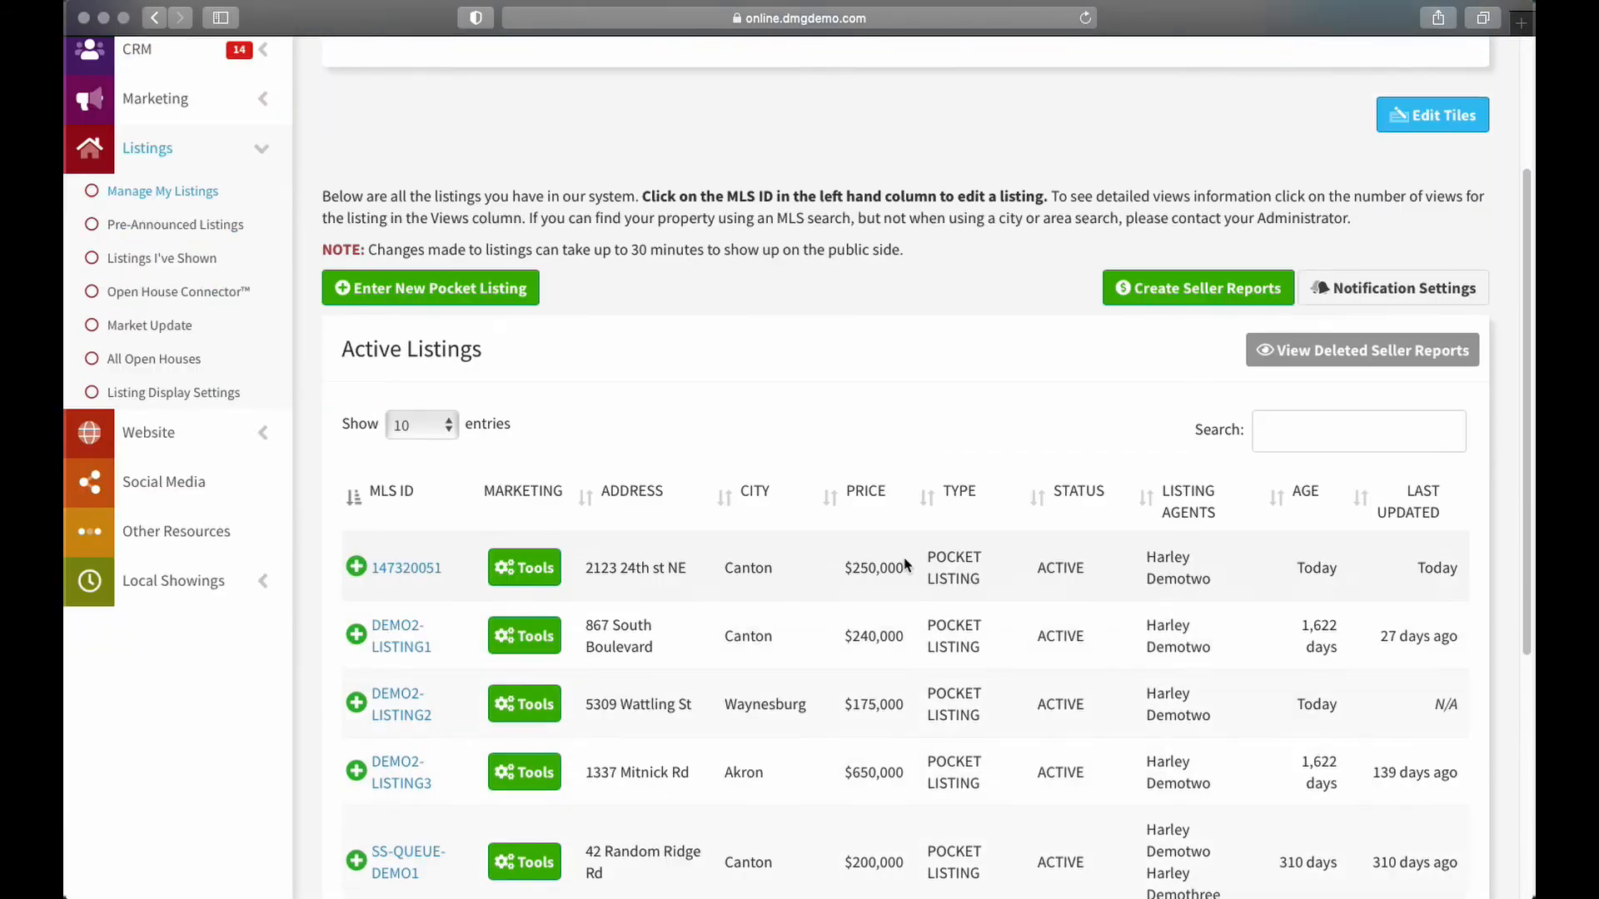
pyautogui.scroll(-2, 908, 574)
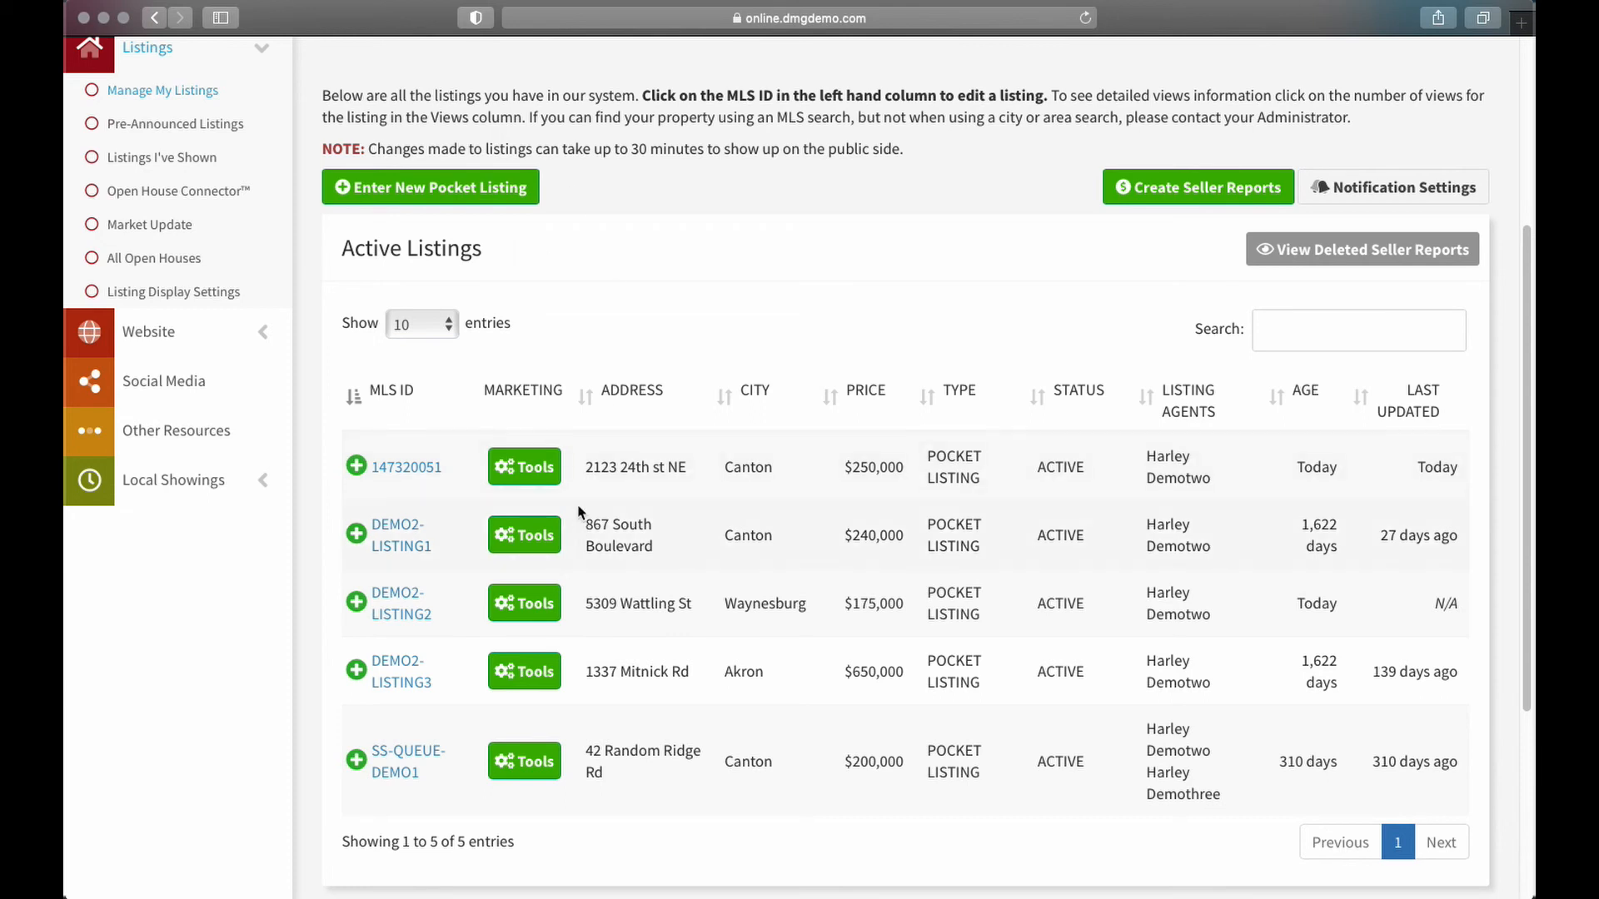
pyautogui.click(389, 471)
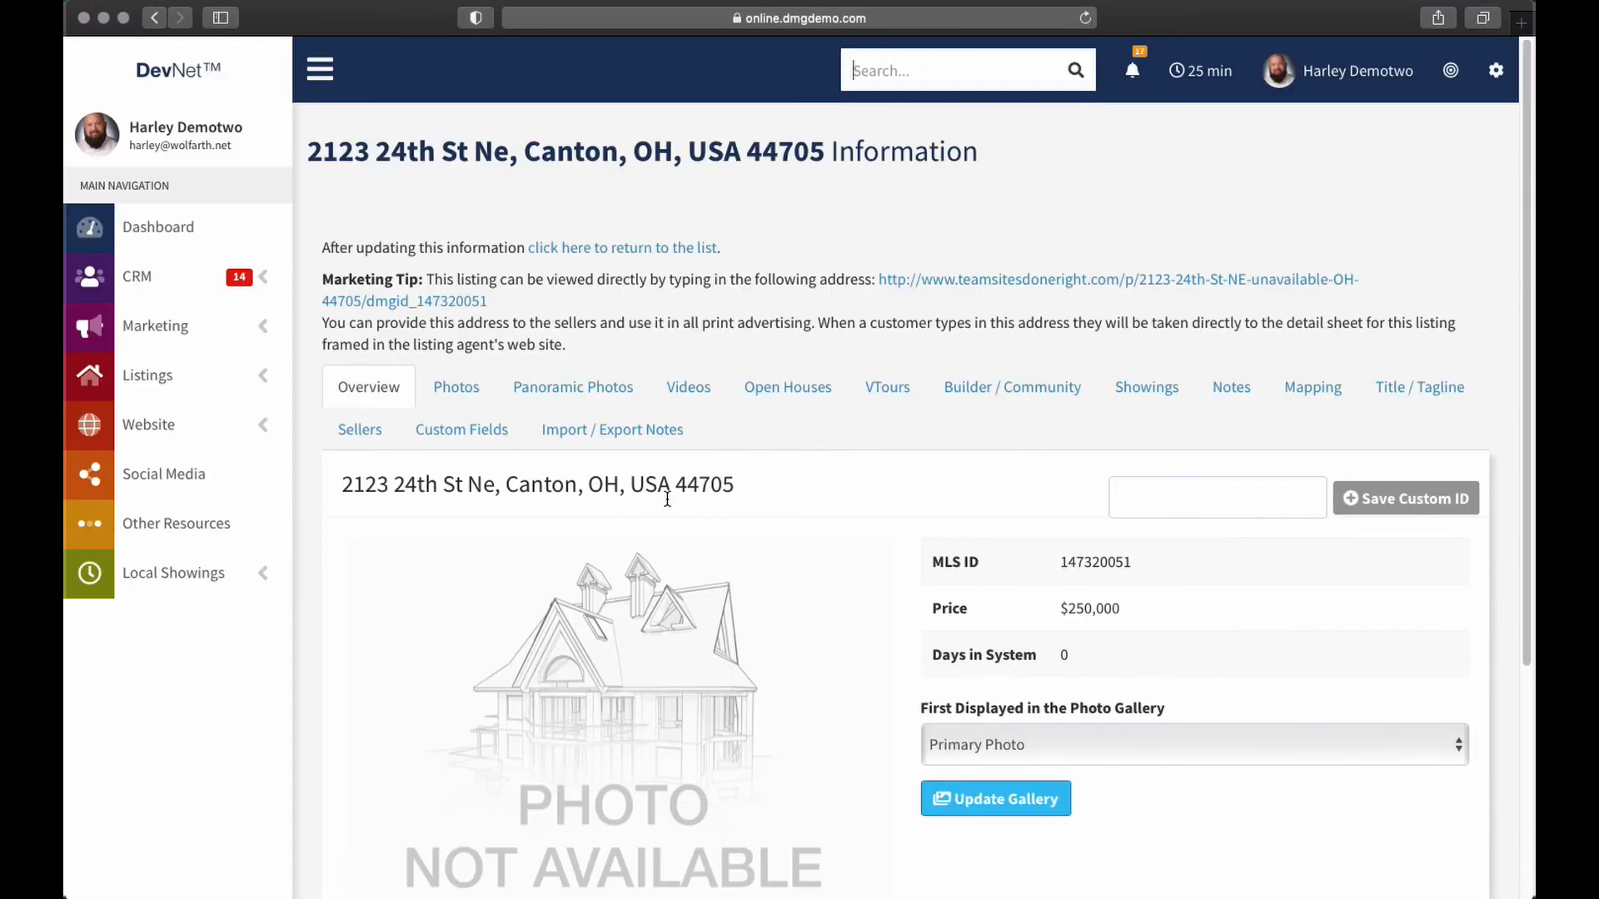
# Browse the listing's Photos, Panoramic Photos and Videos pages, then go back to its overview
pyautogui.scroll(-5, 879, 497)
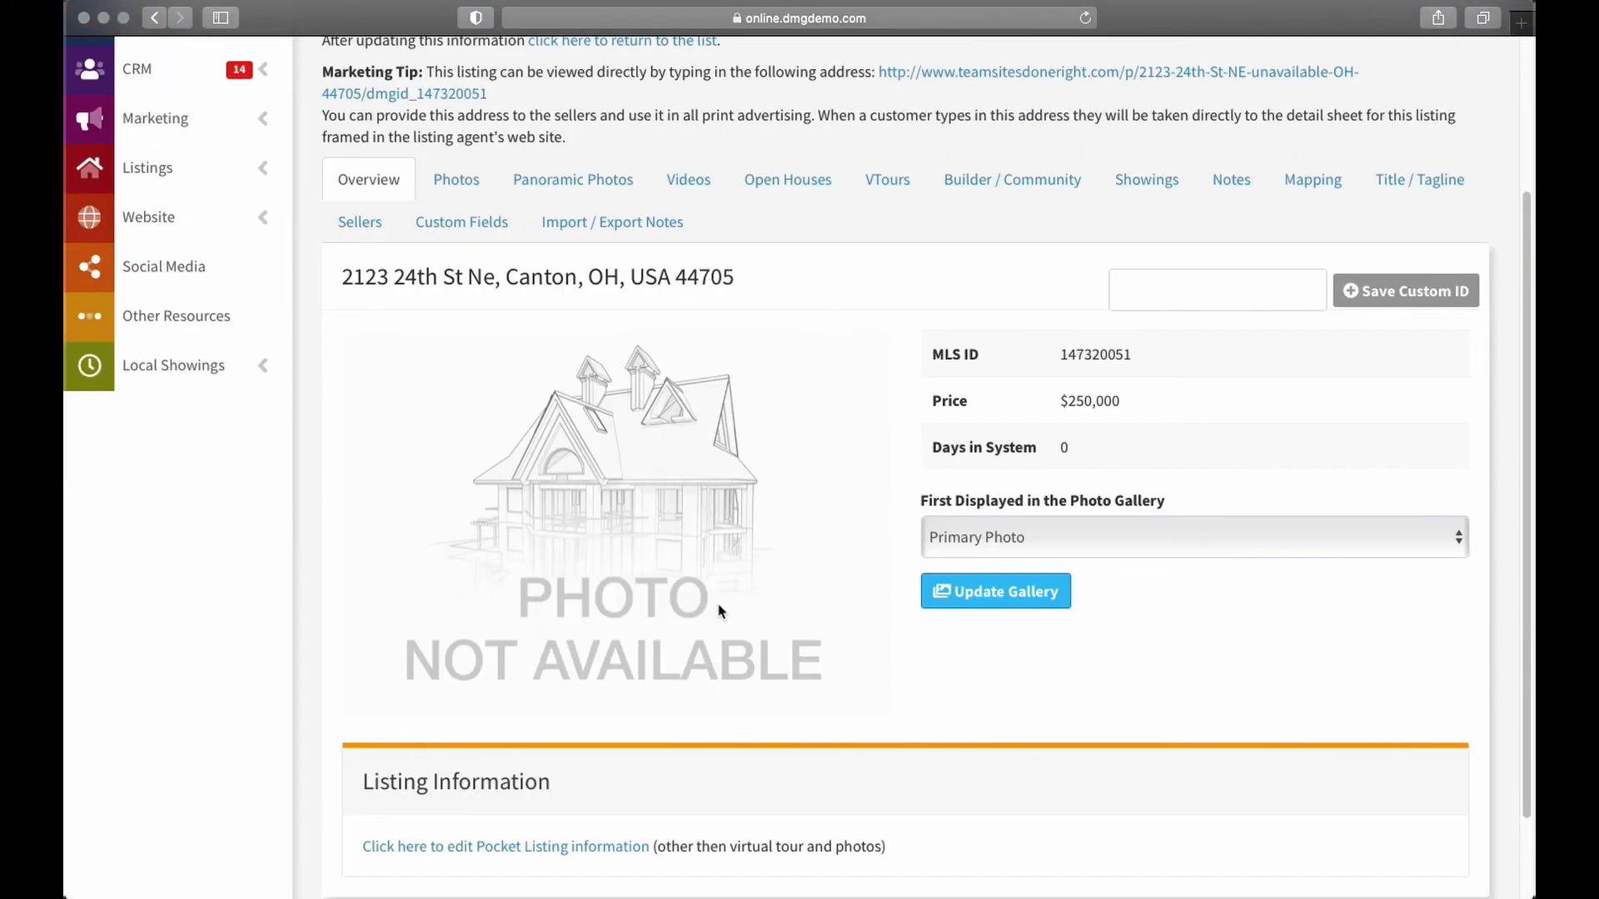
pyautogui.scroll(3, 635, 564)
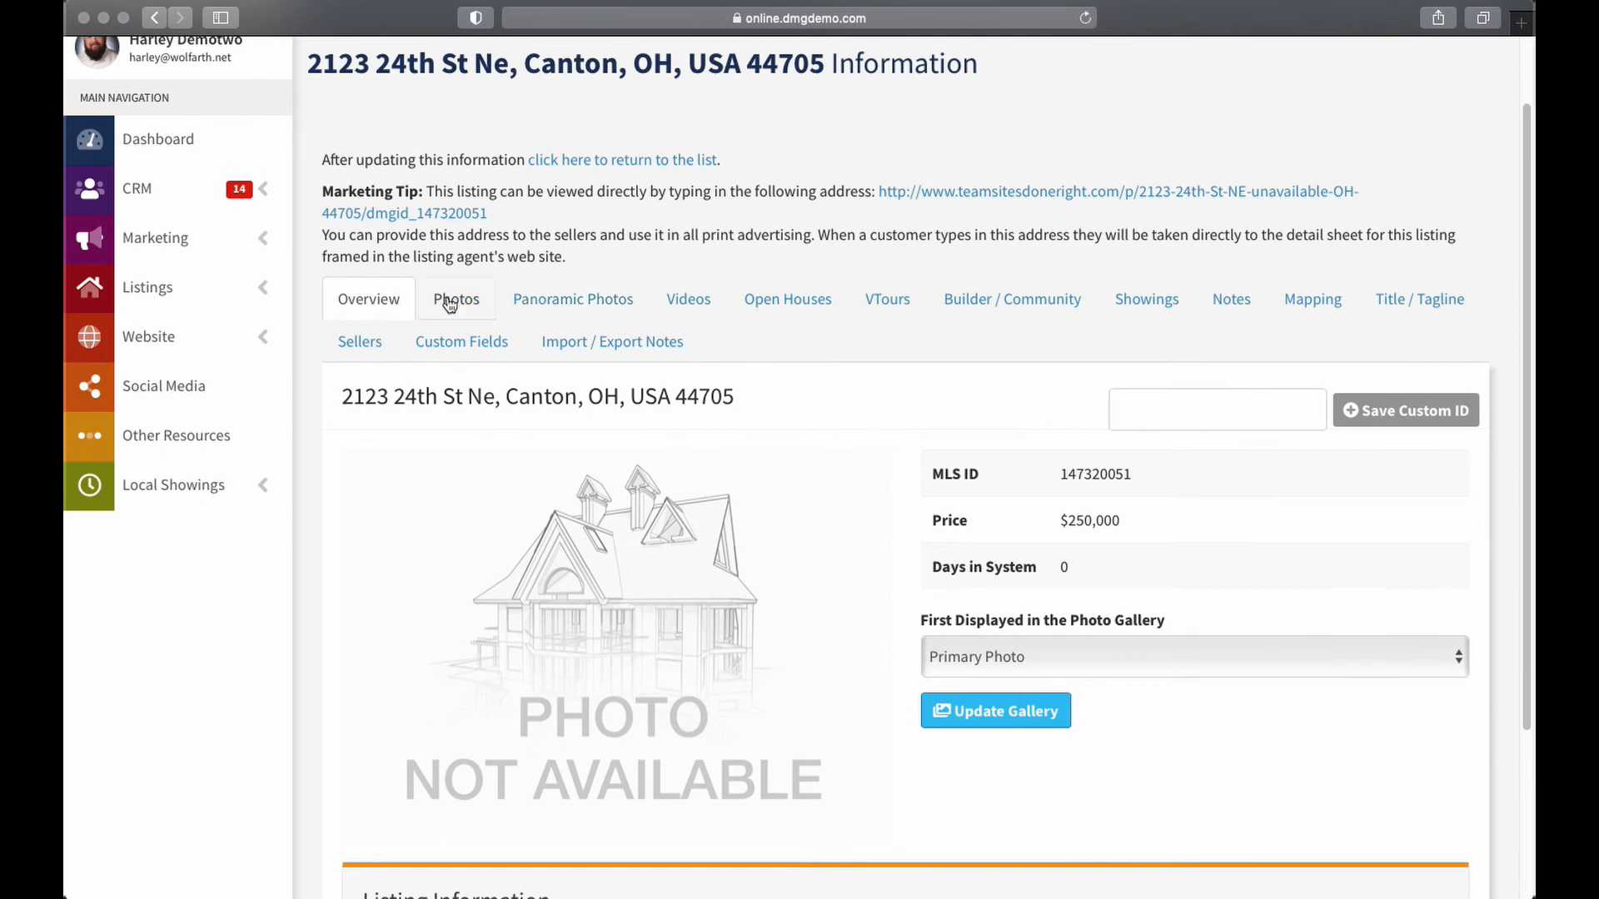
pyautogui.click(449, 300)
pyautogui.scroll(-5, 369, 579)
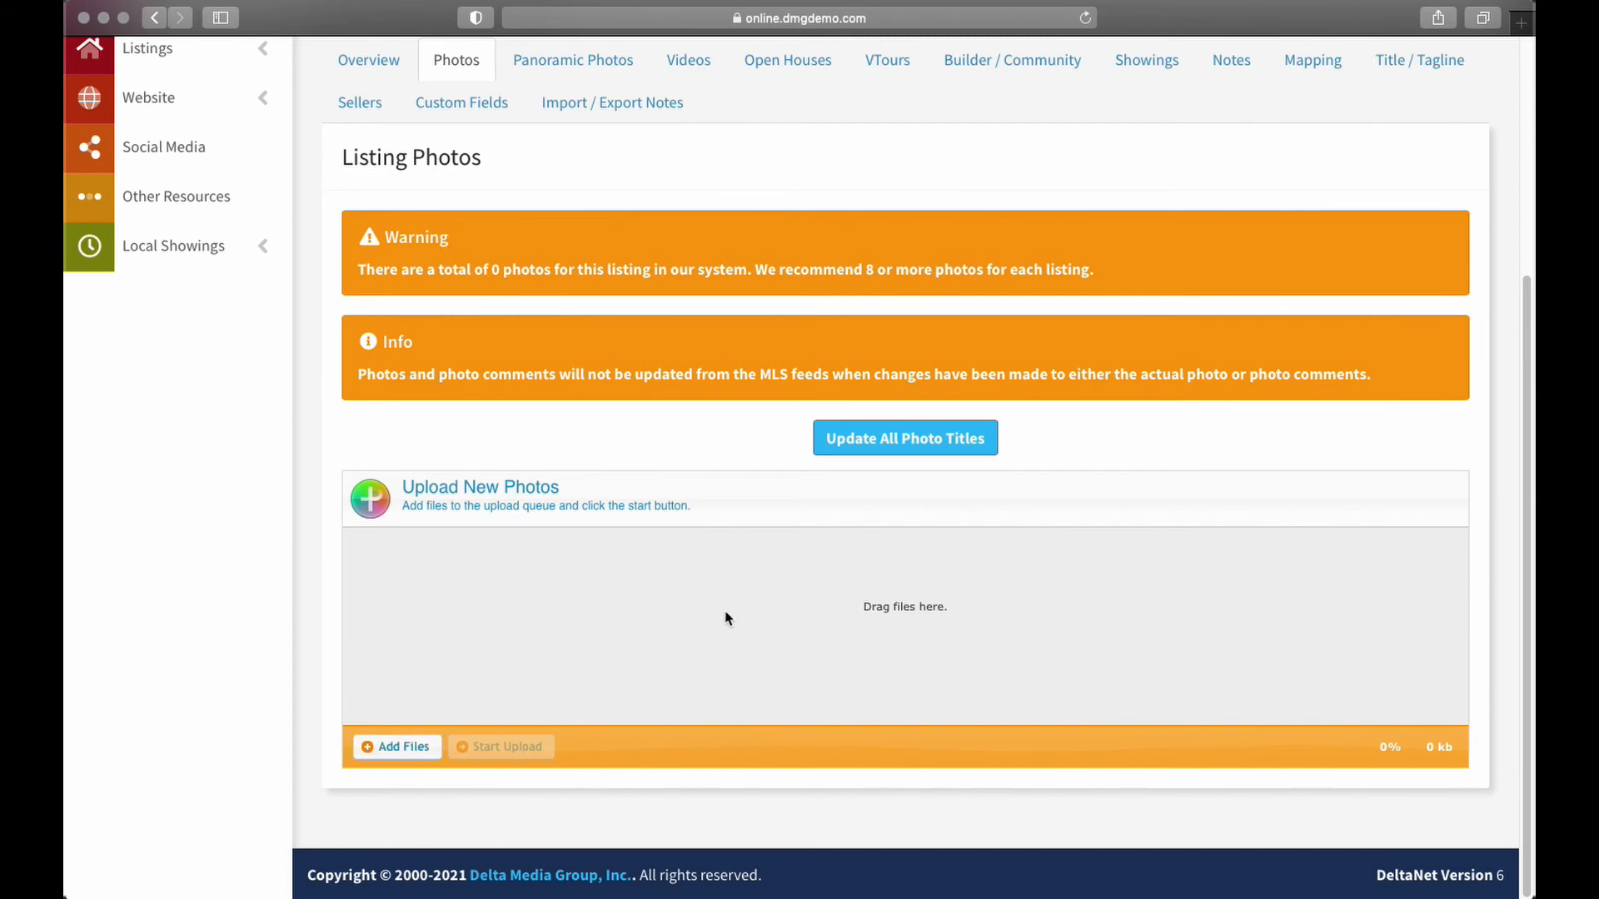
pyautogui.scroll(2, 874, 616)
pyautogui.scroll(2, 899, 641)
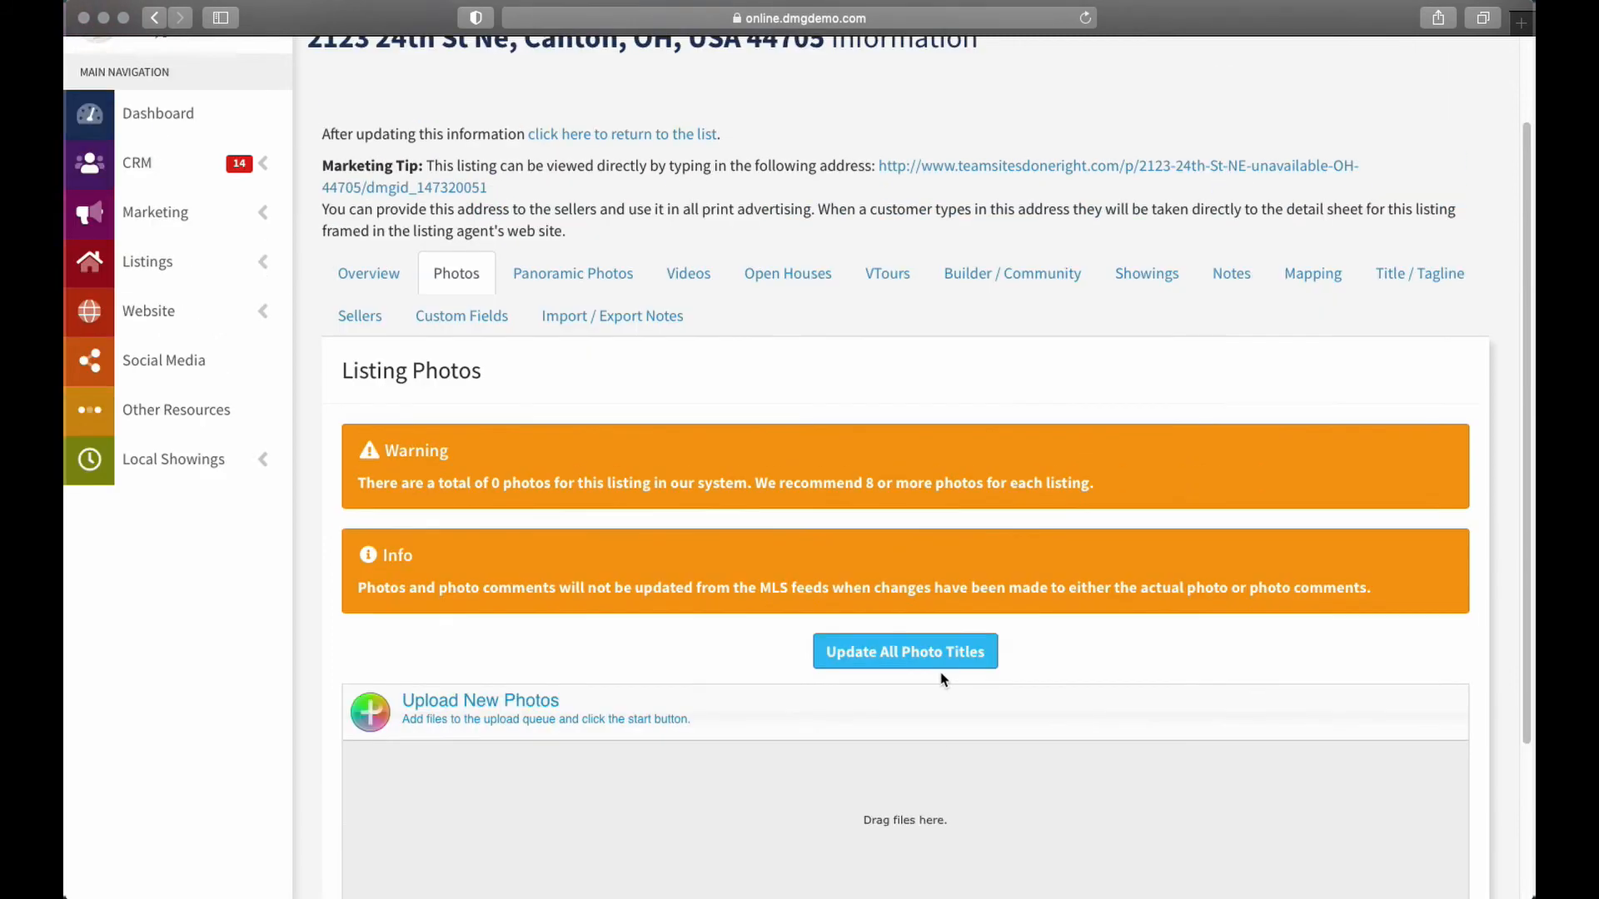
pyautogui.click(554, 271)
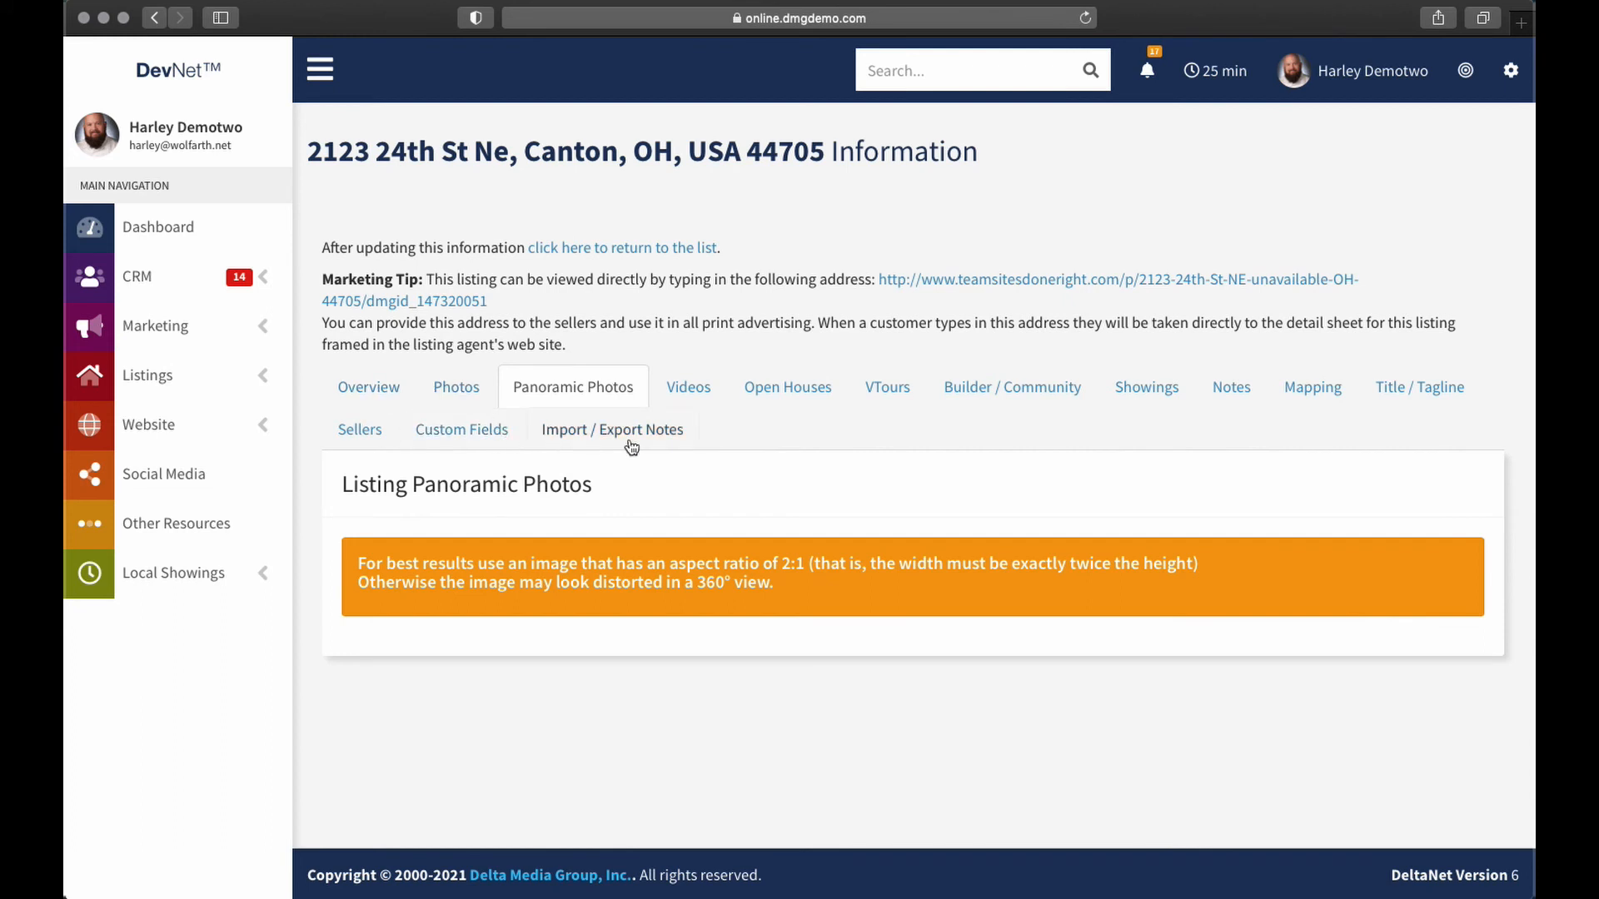
pyautogui.click(684, 388)
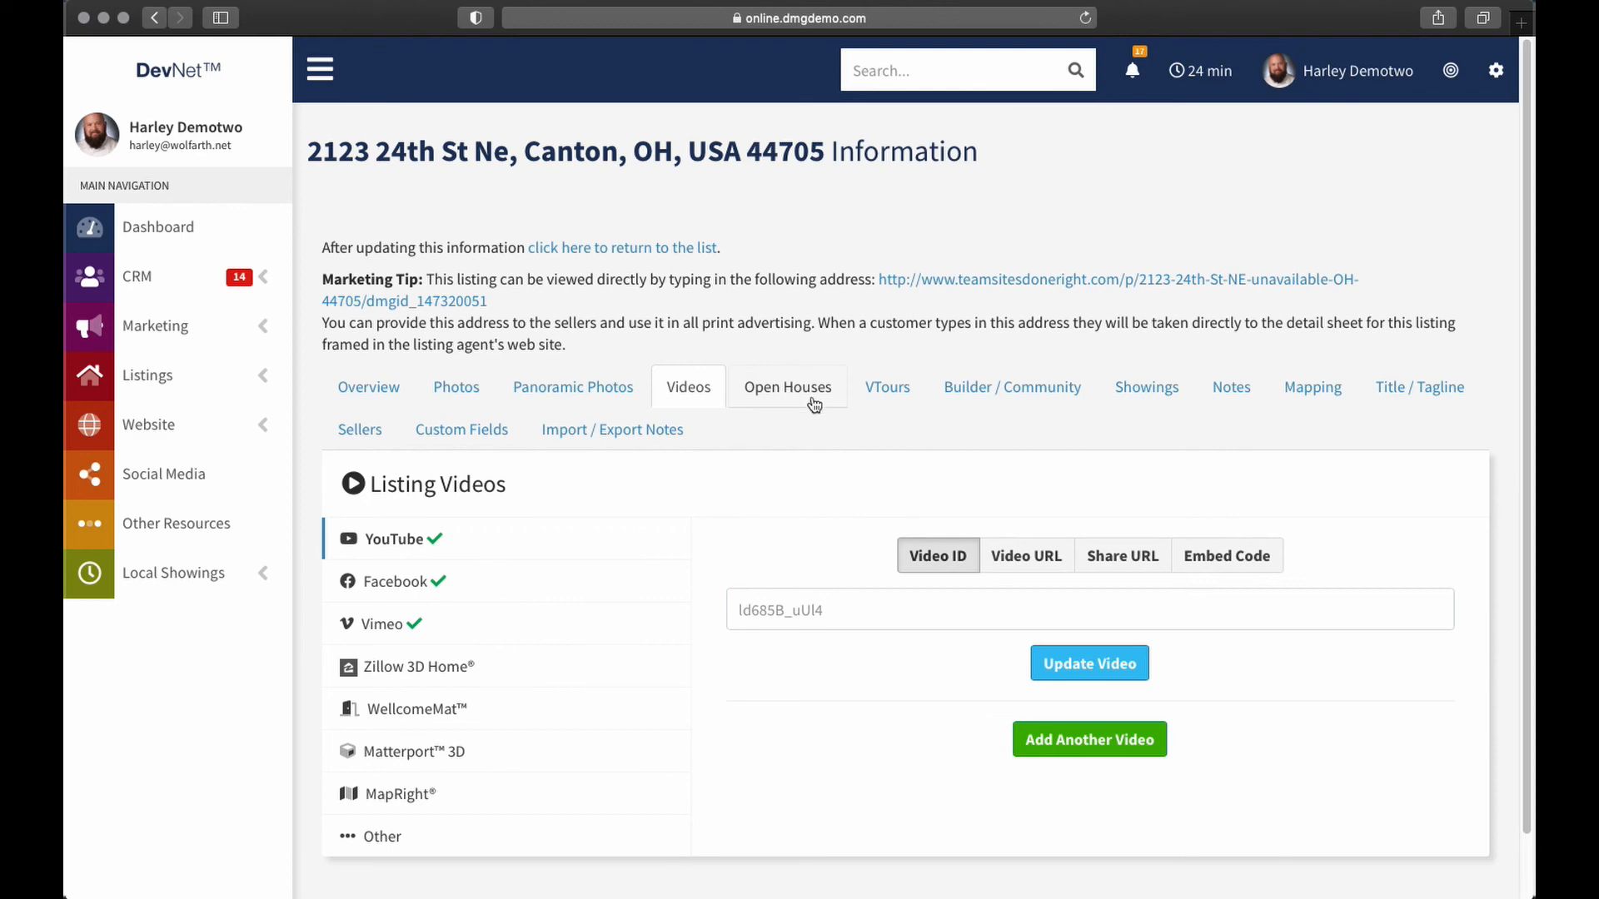
pyautogui.click(332, 382)
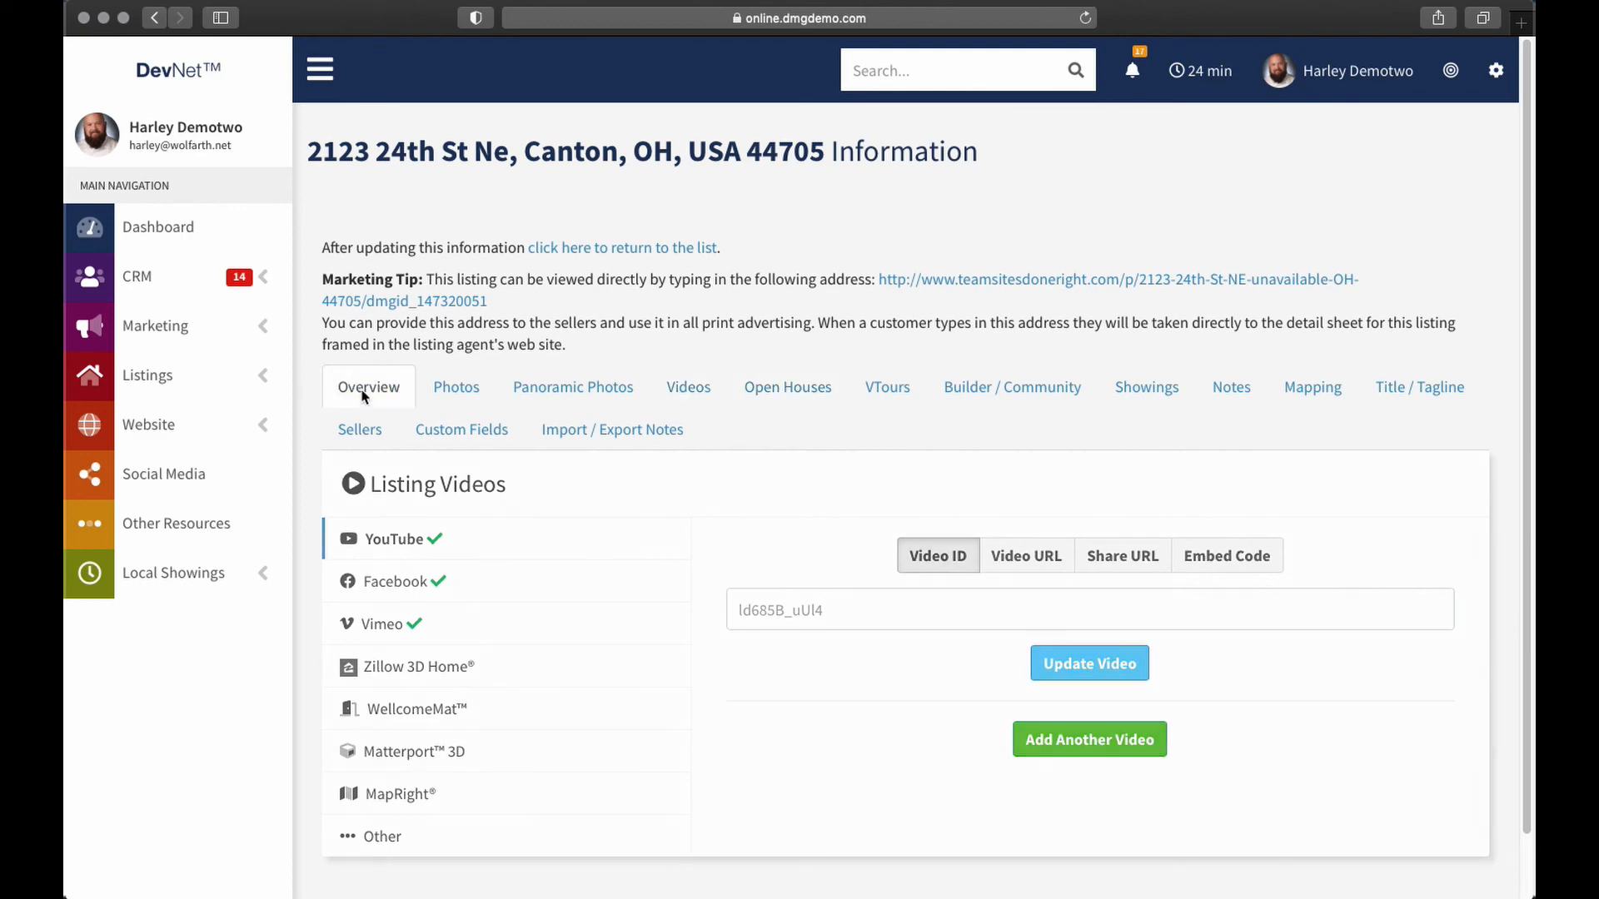
# Open the Pocket Listing Information edit form for listing 147320051
pyautogui.scroll(-5, 922, 375)
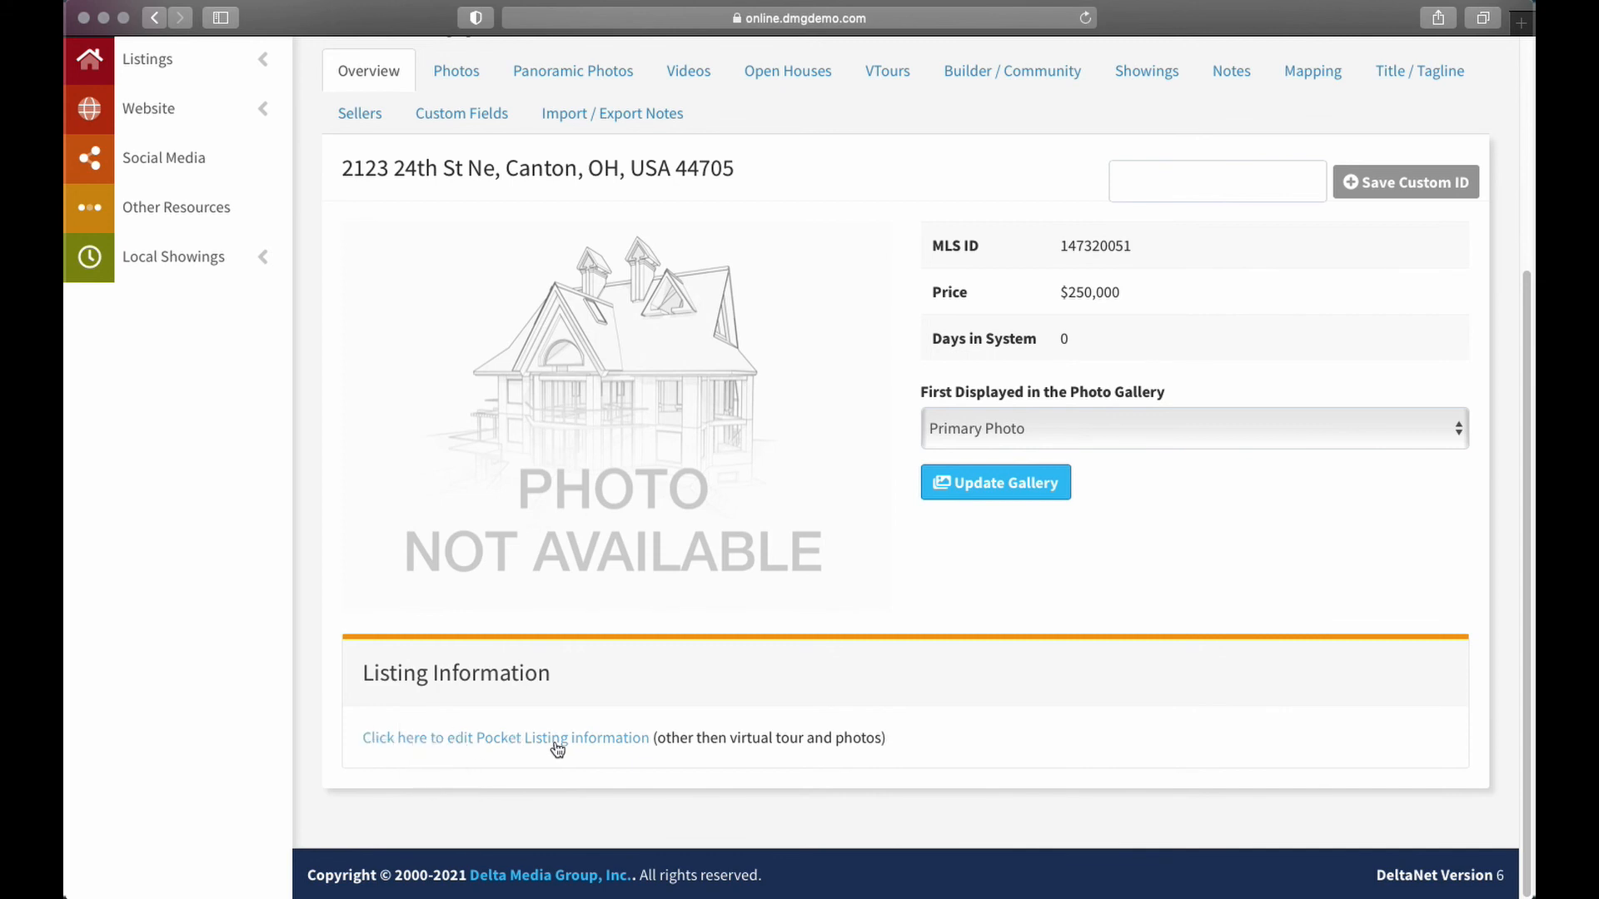
pyautogui.click(454, 739)
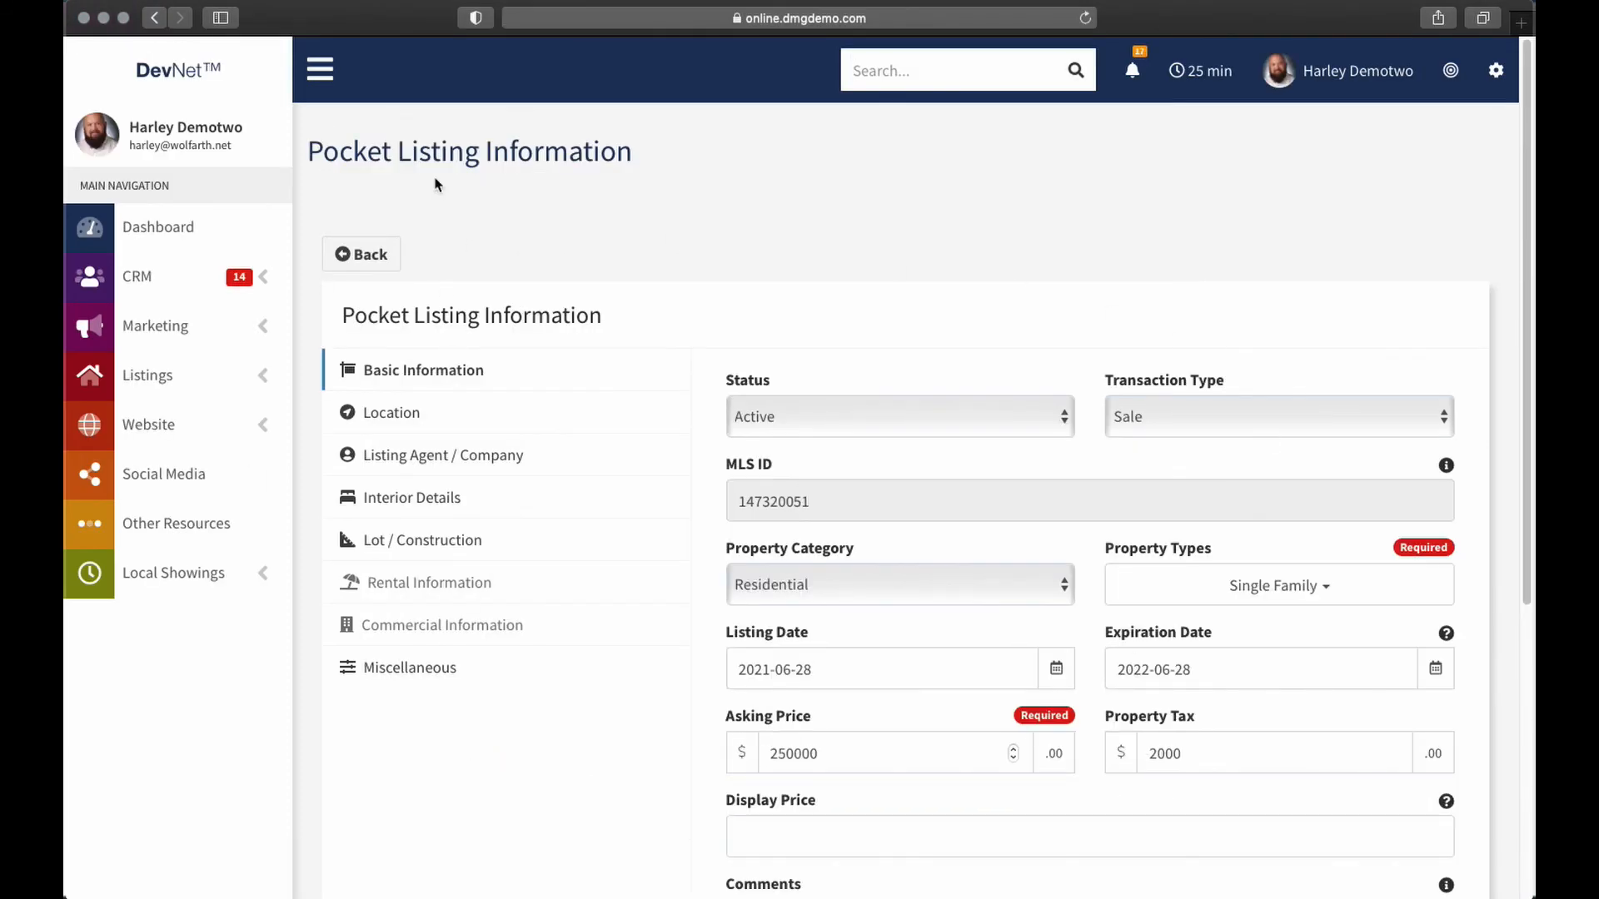
# Set Status to Off Market (listing information will be deleted), after briefly choosing Inactive
pyautogui.click(1019, 410)
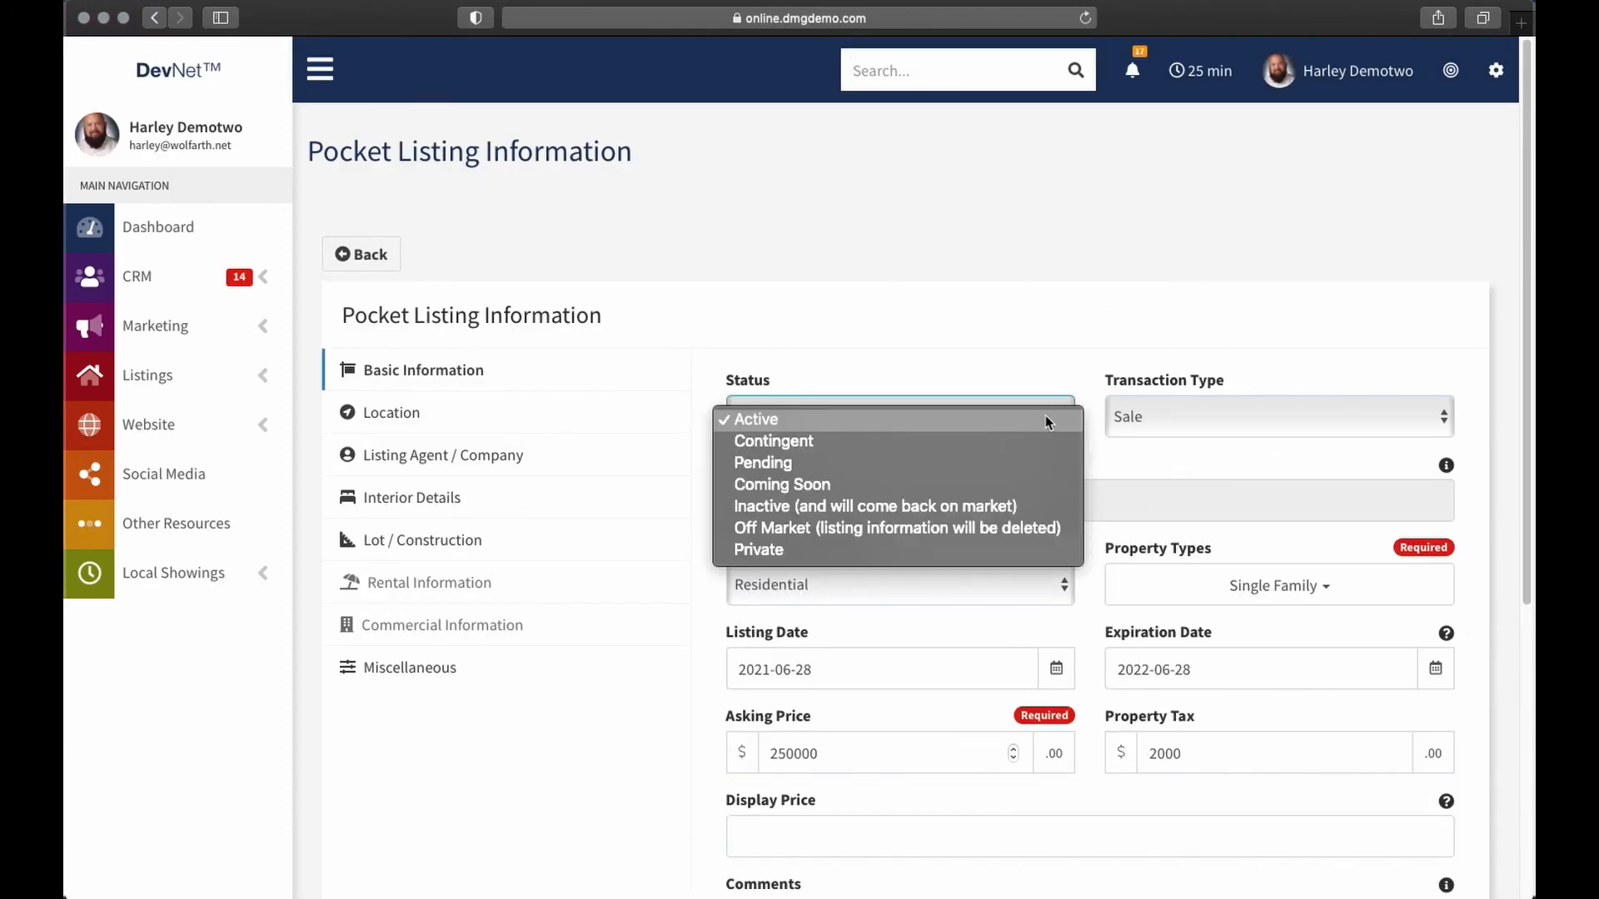
pyautogui.click(1011, 506)
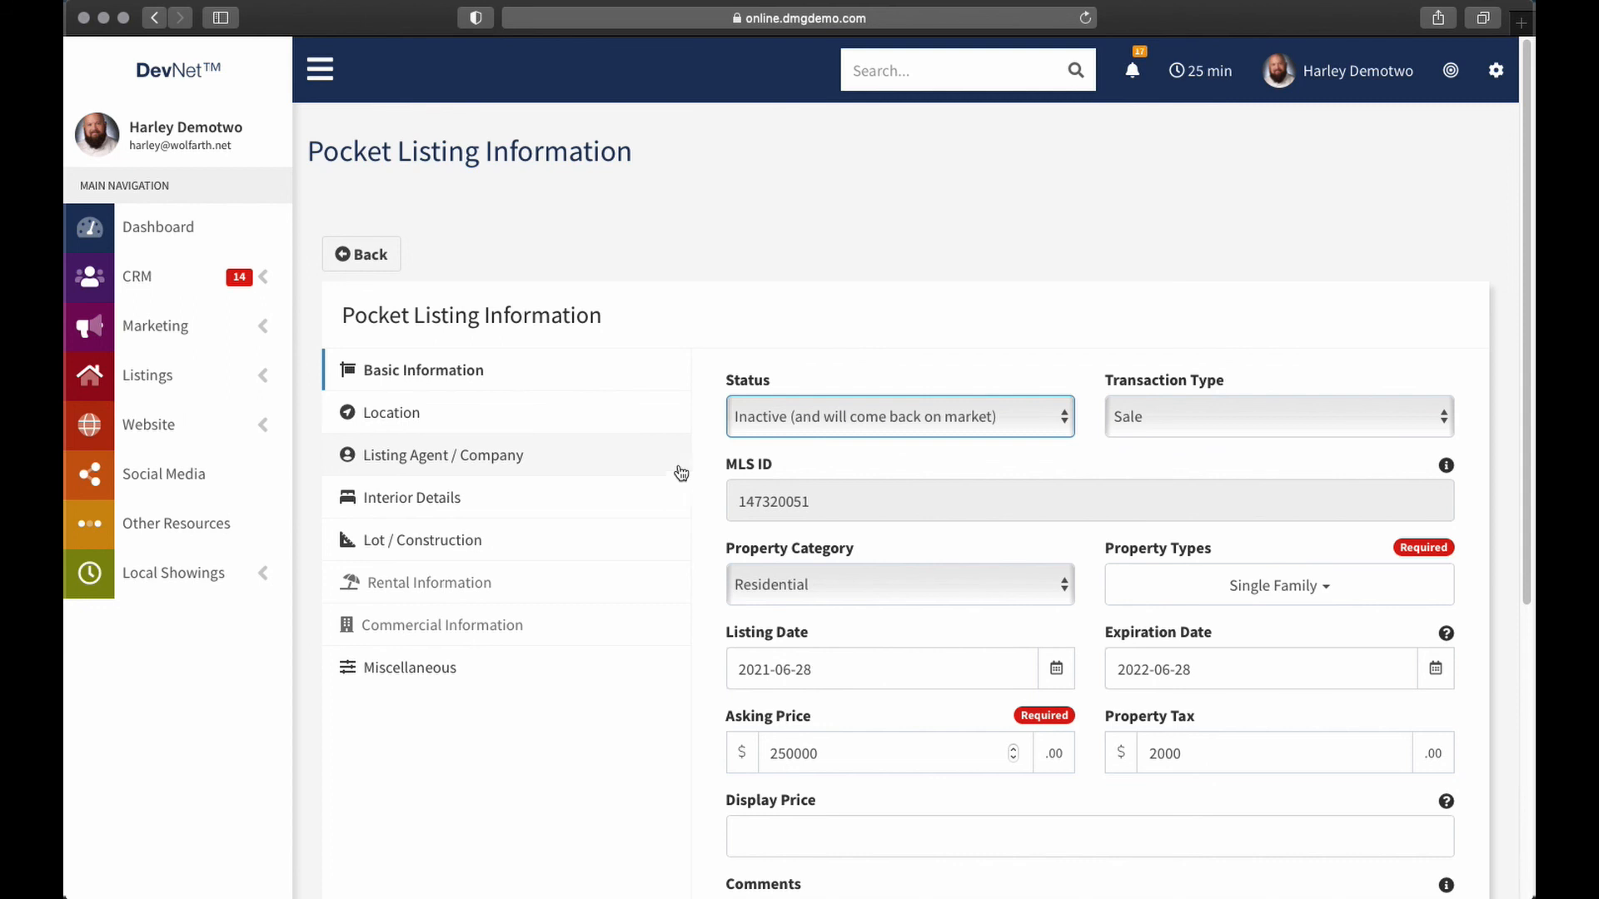
pyautogui.click(832, 420)
pyautogui.click(818, 441)
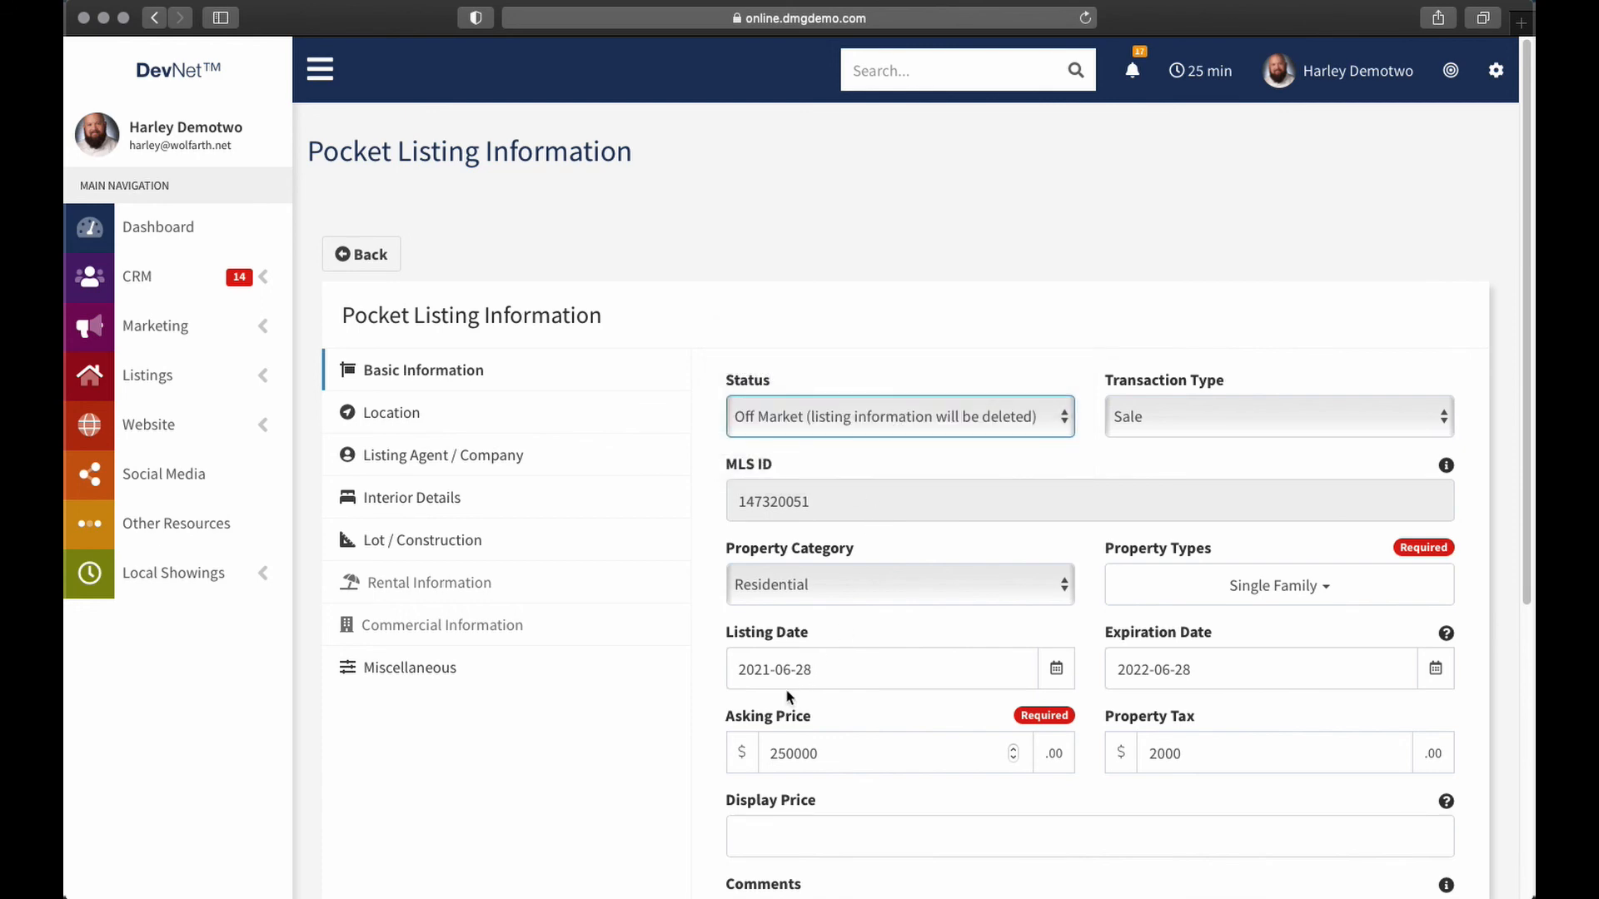
pyautogui.scroll(-1, 869, 444)
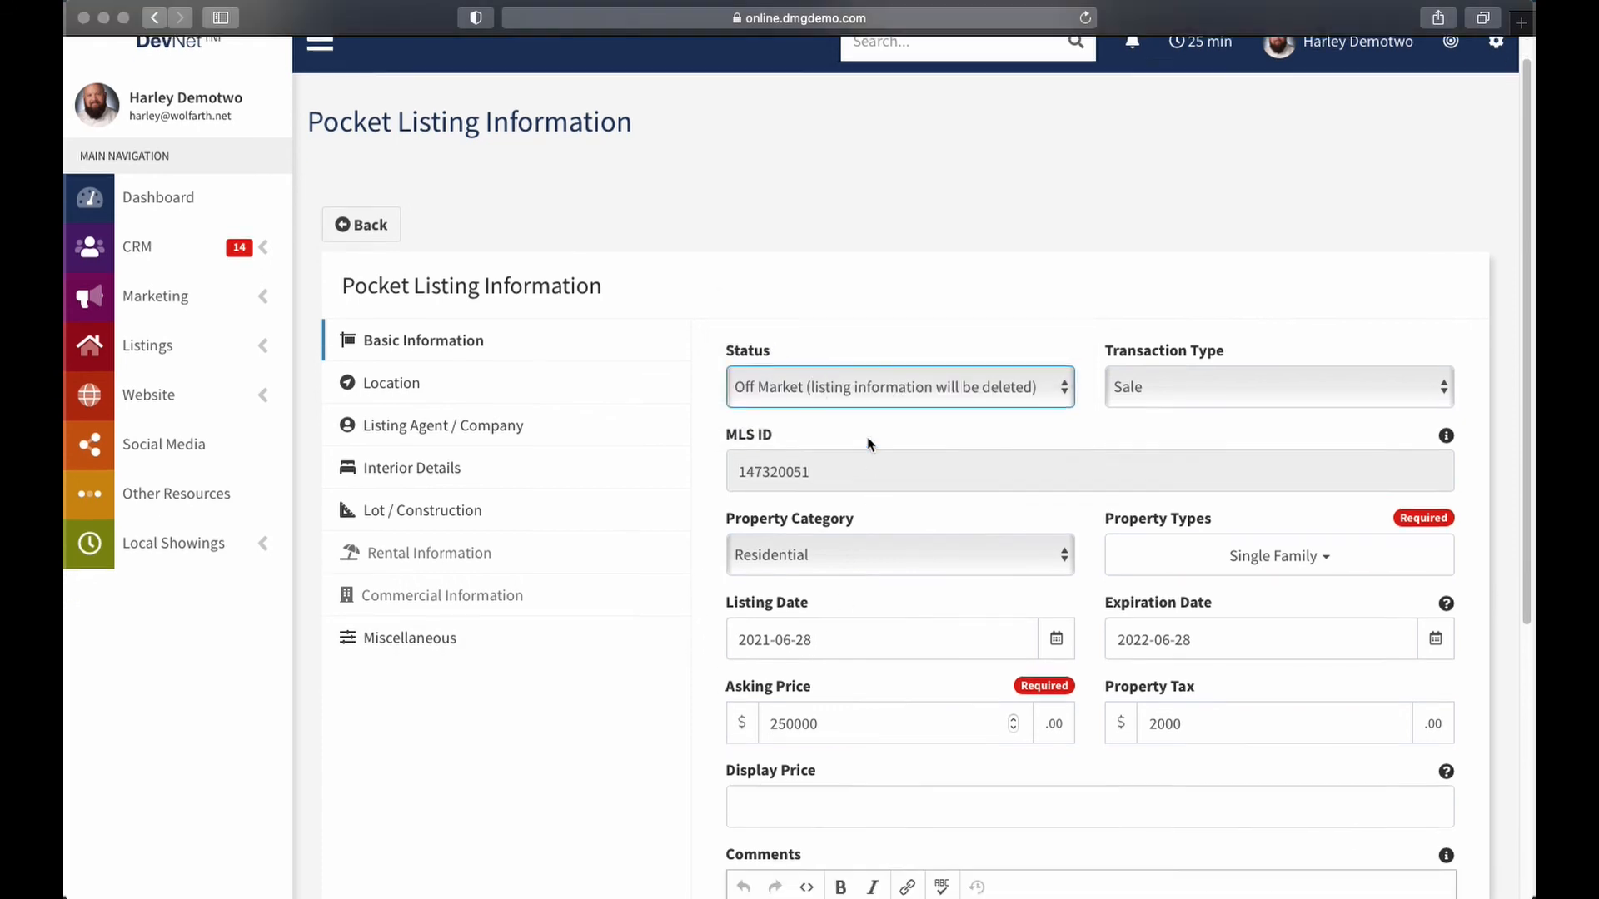
pyautogui.scroll(-5, 868, 444)
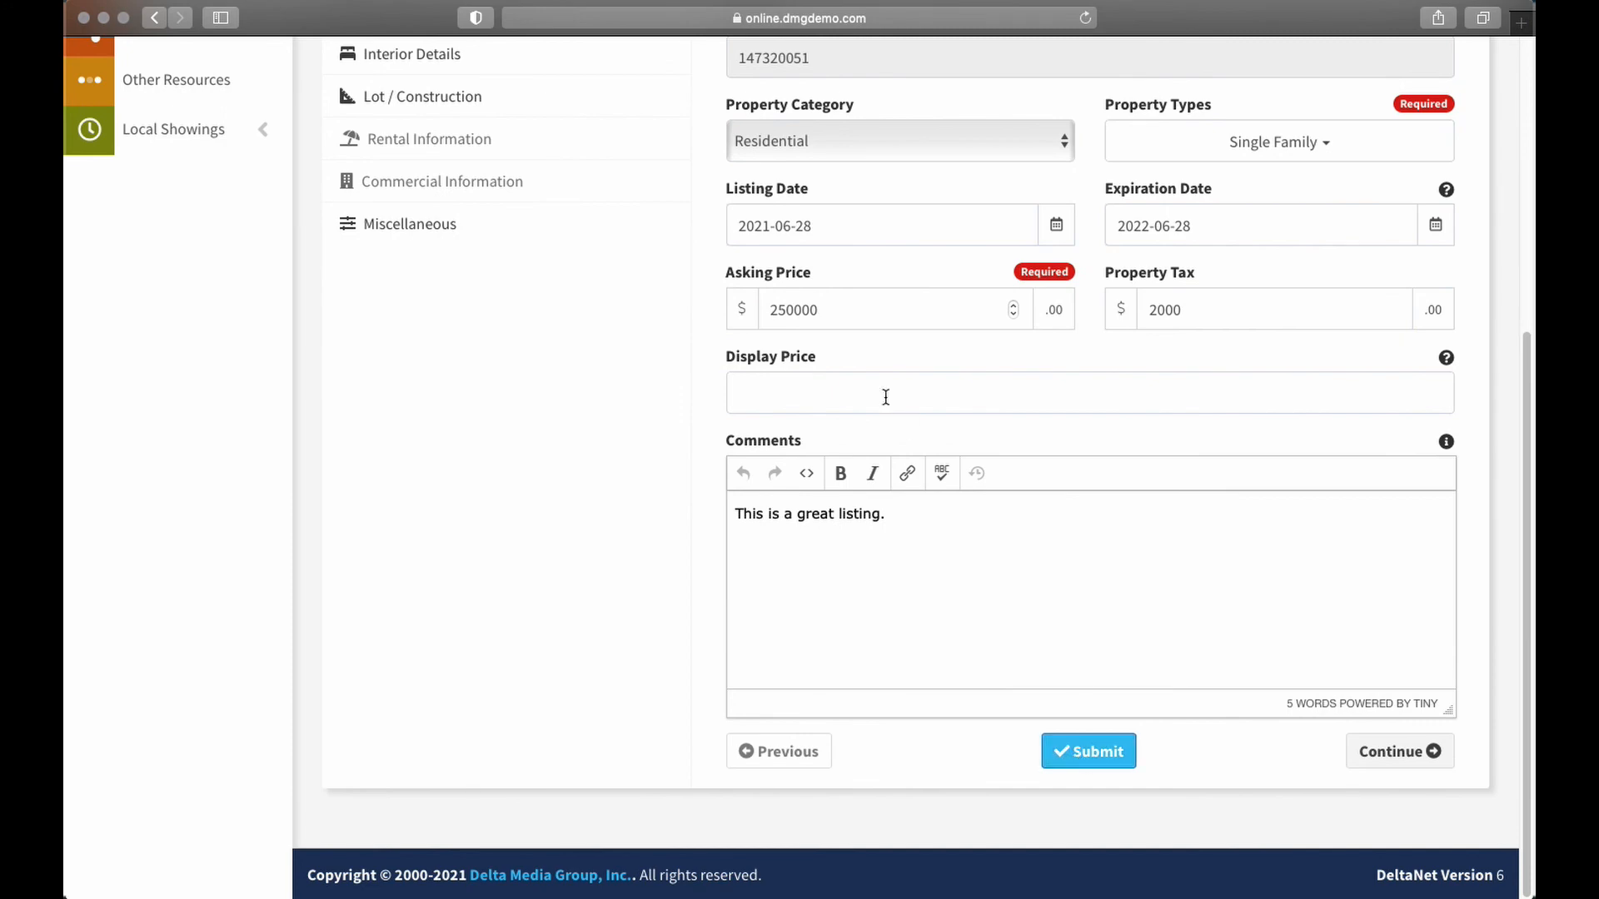
pyautogui.scroll(5, 658, 601)
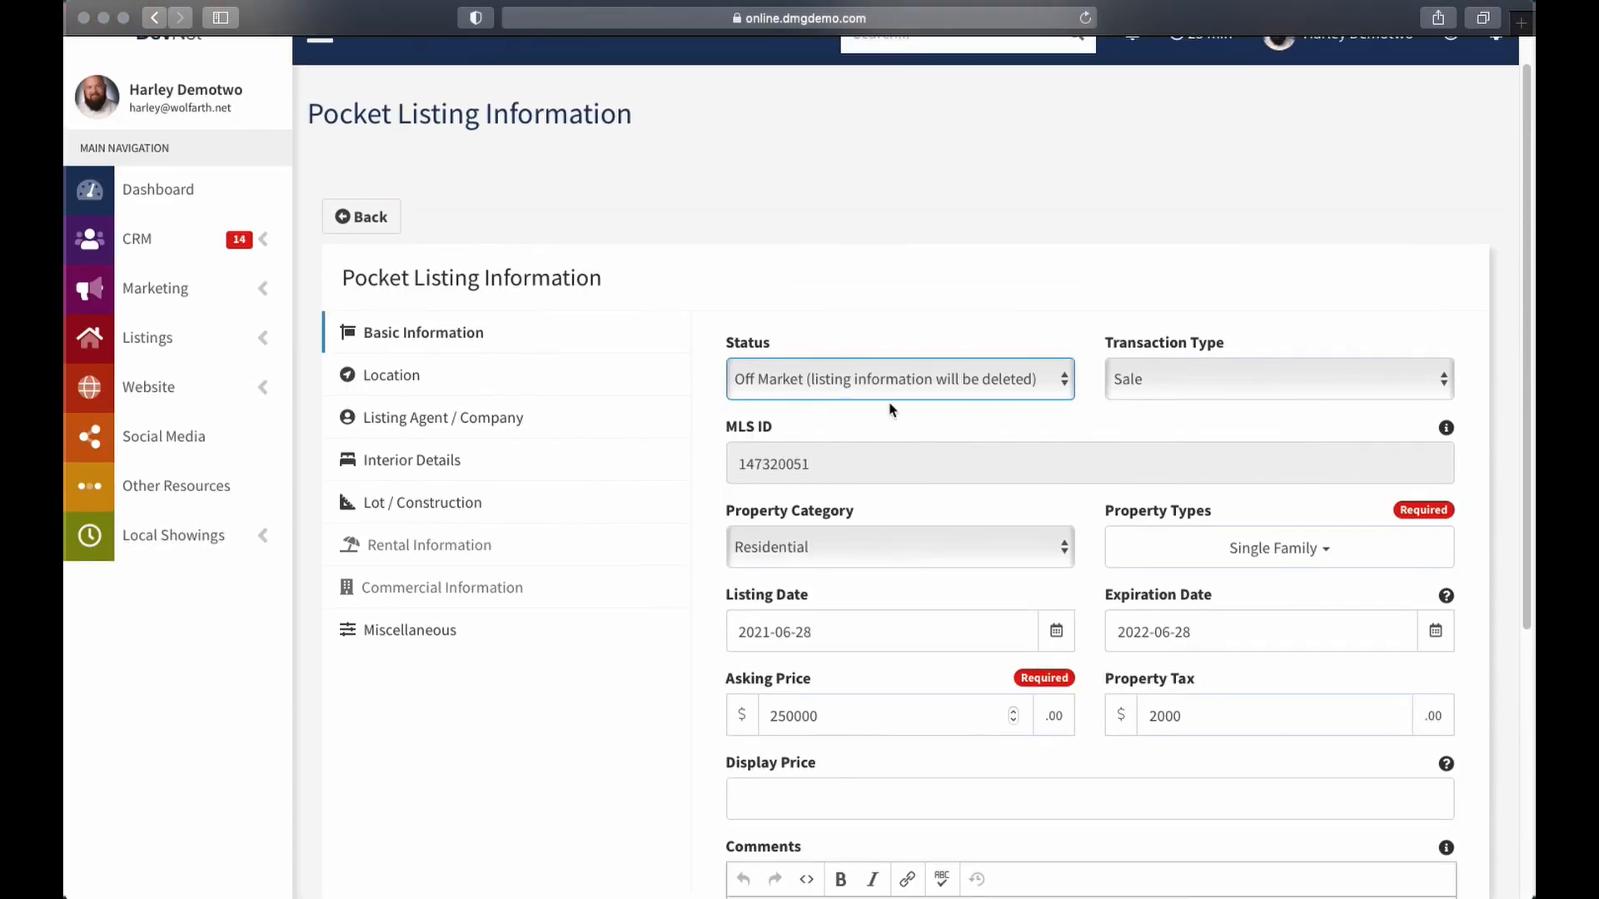
pyautogui.click(874, 382)
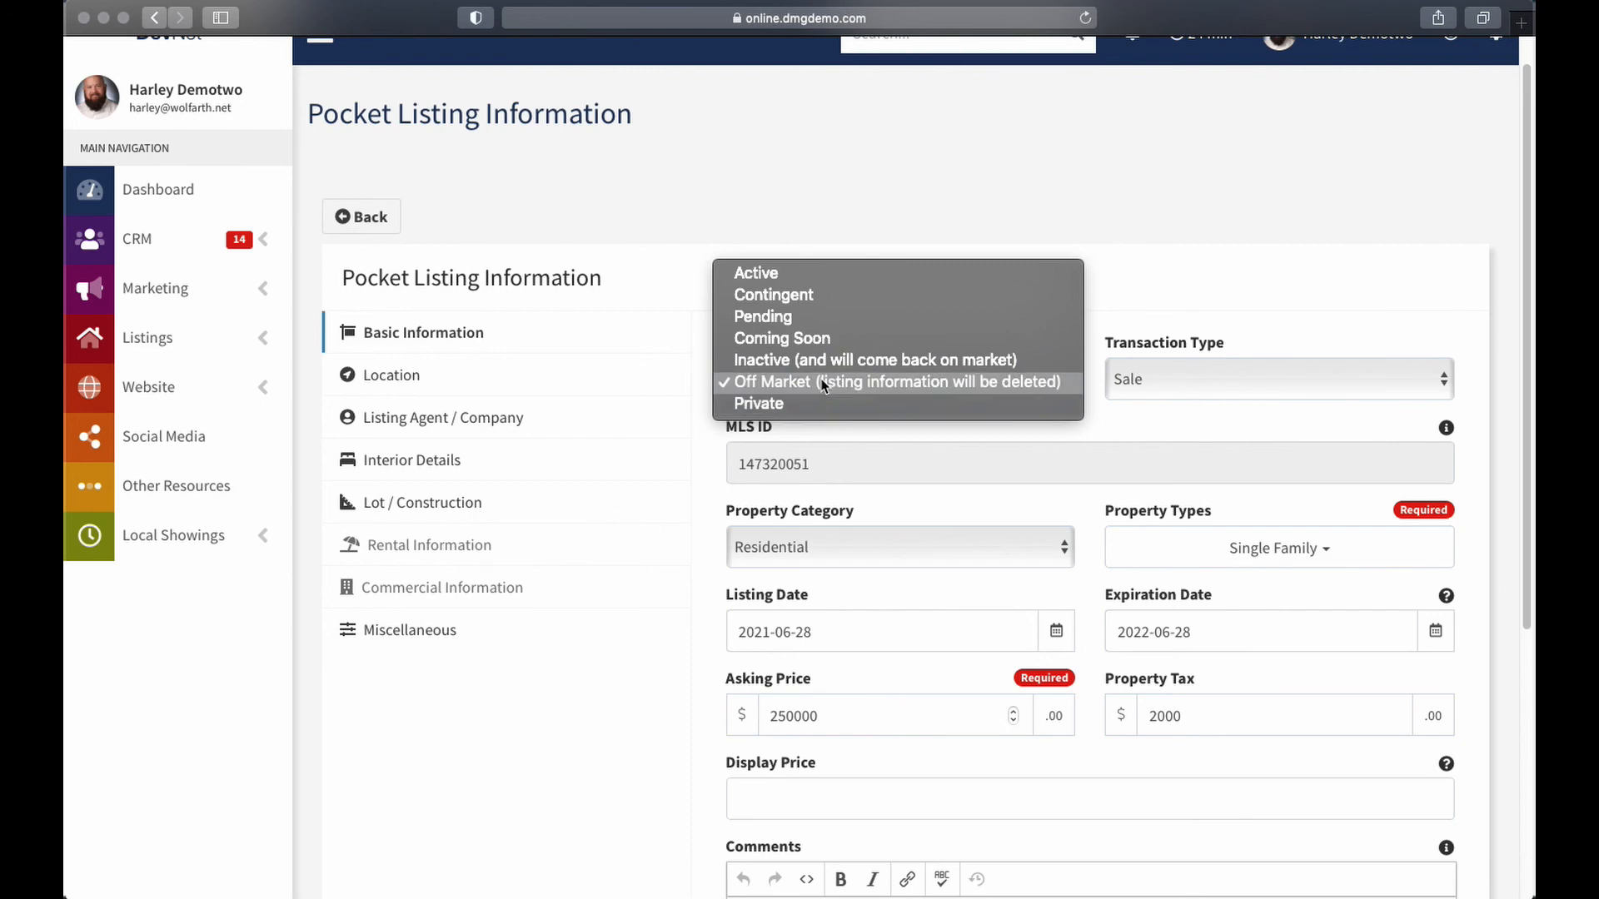
# Resubmit the Off Market listing, accepting the Pocket Listing Terms of Service
pyautogui.click(743, 362)
pyautogui.scroll(-5, 679, 527)
pyautogui.click(1112, 762)
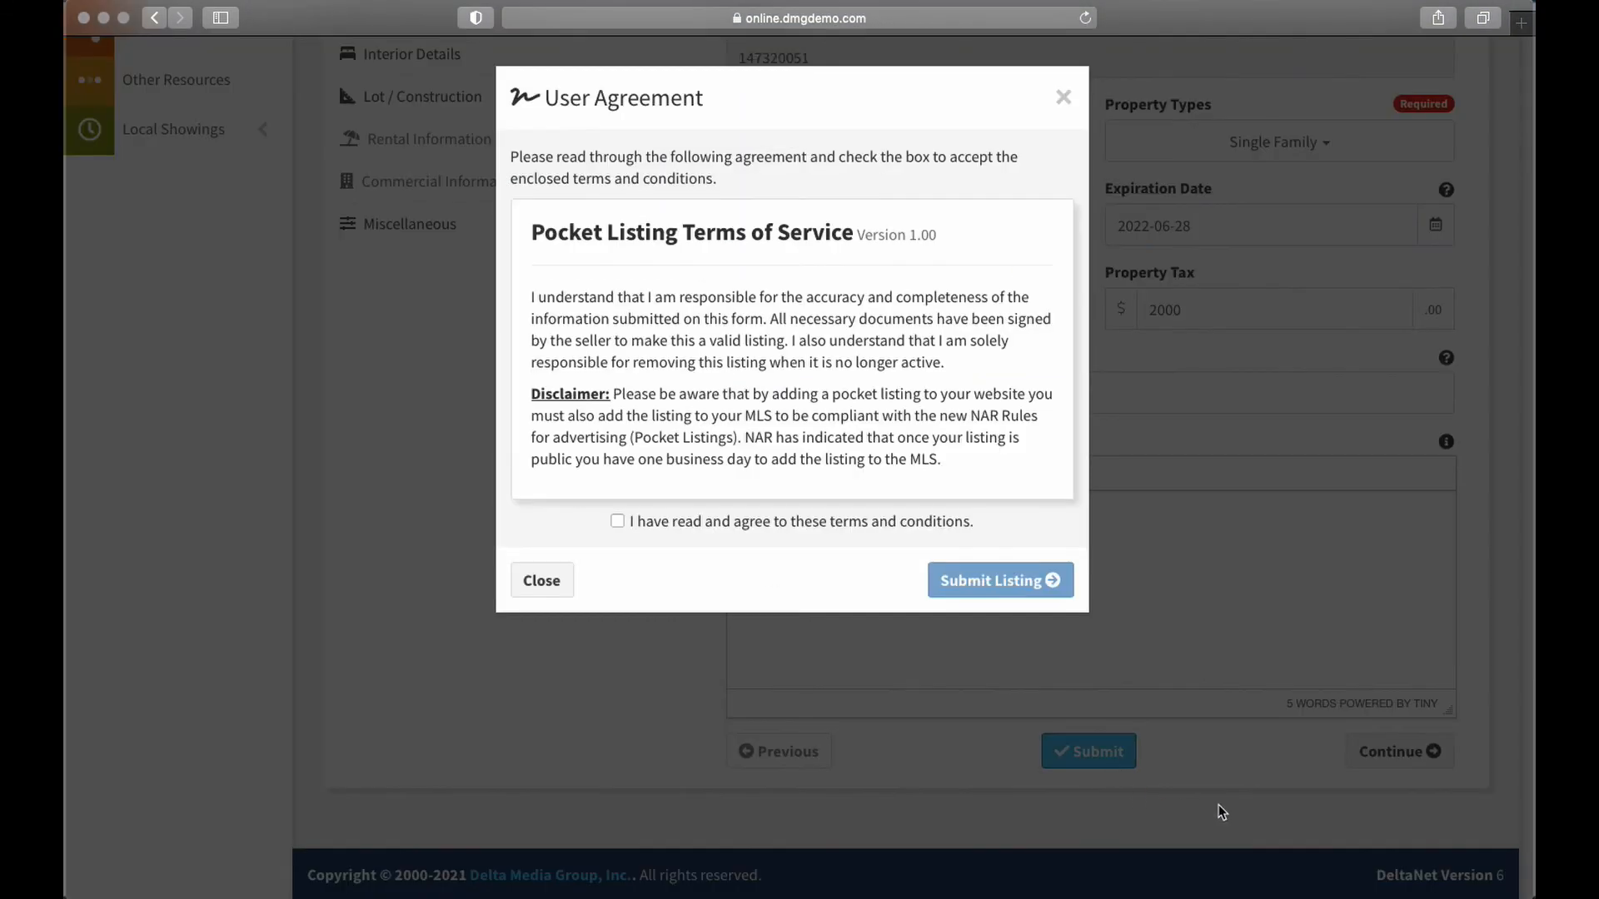
pyautogui.click(619, 521)
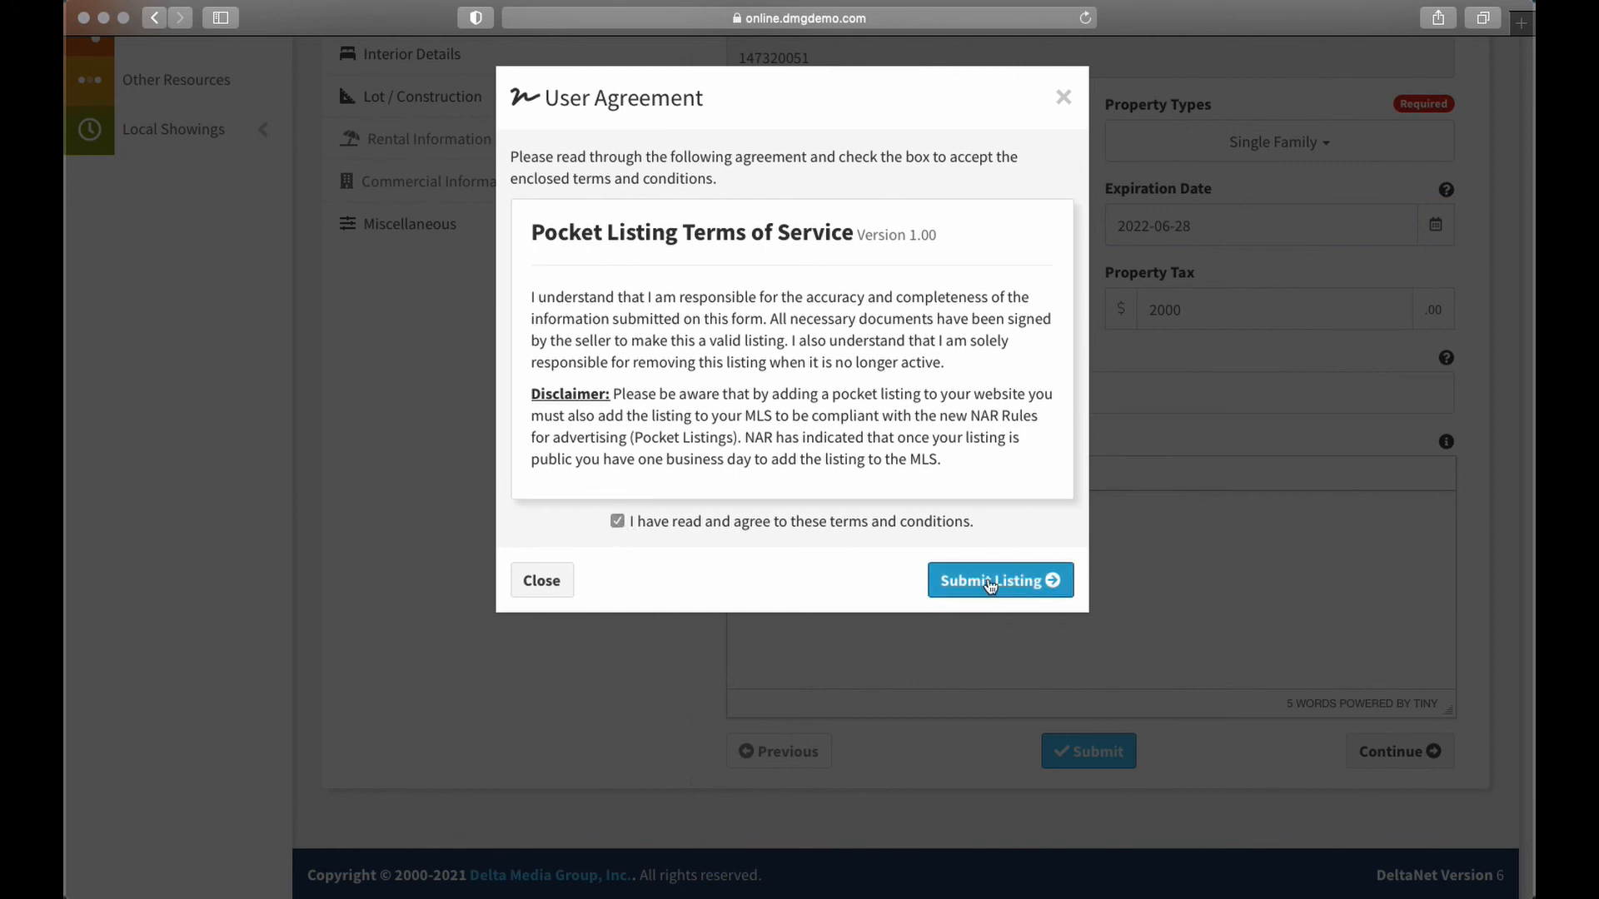
pyautogui.click(990, 580)
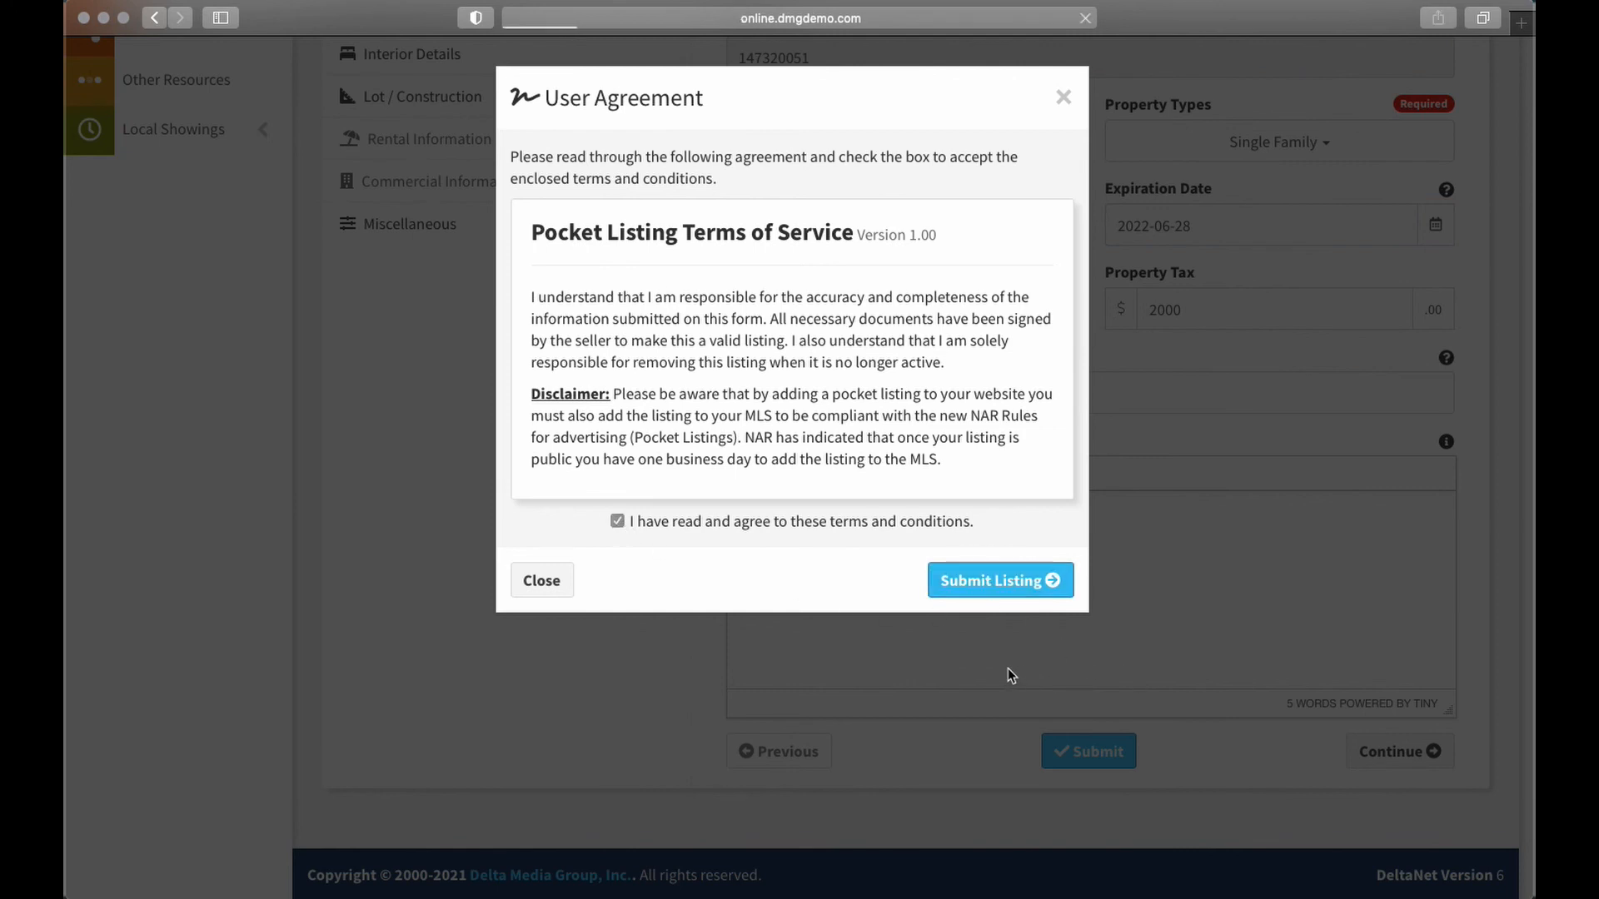